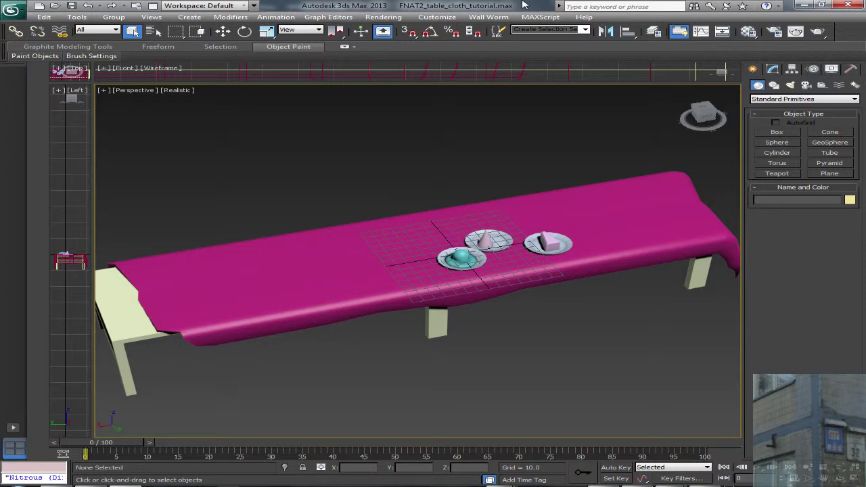
Step: Select the magenta tablecloth and turn on edged faces shading in the Perspective viewport
{"action": "left_click", "coordinate": [538, 206]}
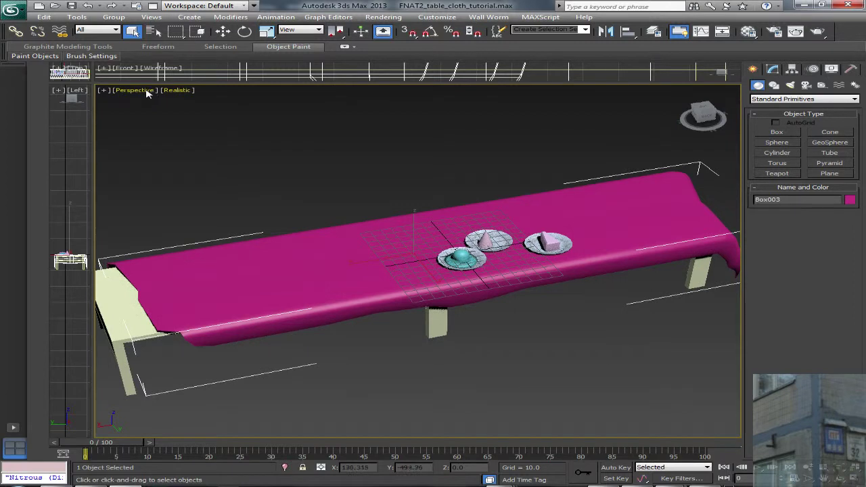
{"action": "left_click", "coordinate": [177, 90]}
{"action": "left_click", "coordinate": [191, 134]}
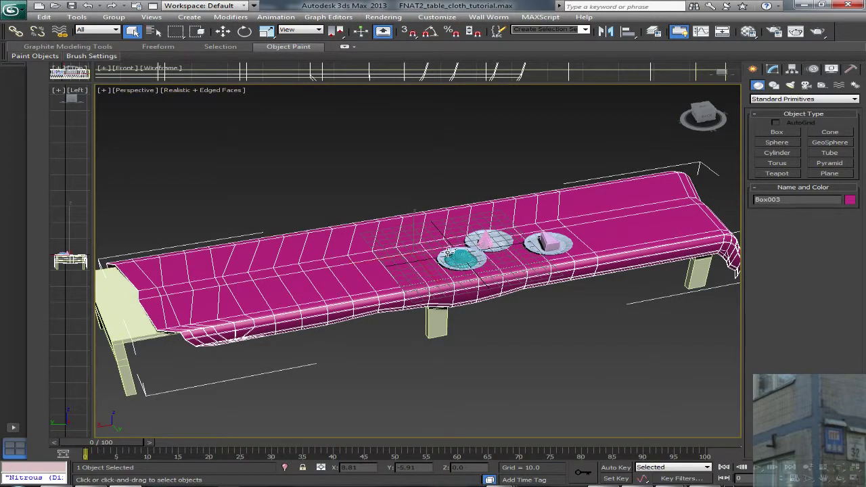
Step: Delete the existing Unwrap UVW and UVW Map modifiers from the tablecloth, leaving only its Editable Poly base
{"action": "left_click", "coordinate": [105, 311]}
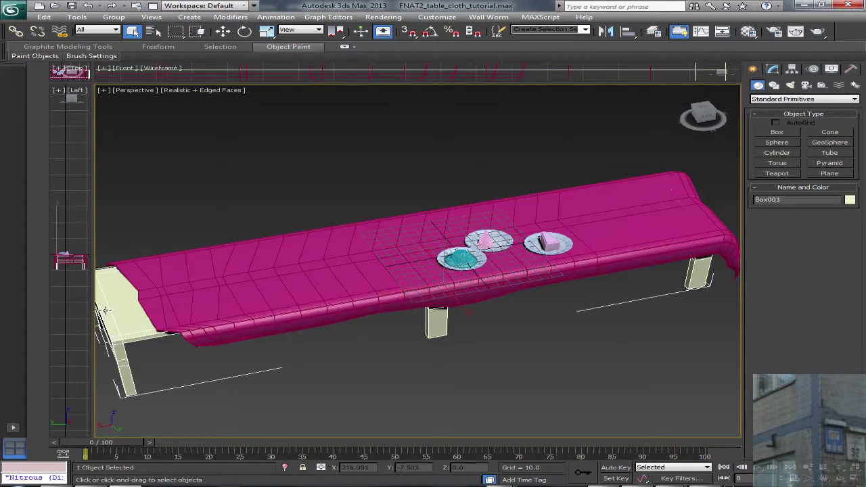
{"action": "left_click", "coordinate": [328, 255]}
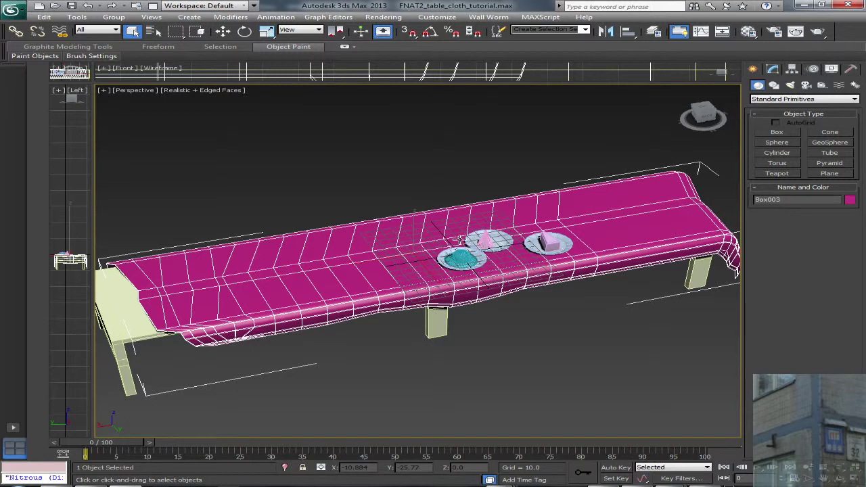
{"action": "left_click", "coordinate": [774, 70]}
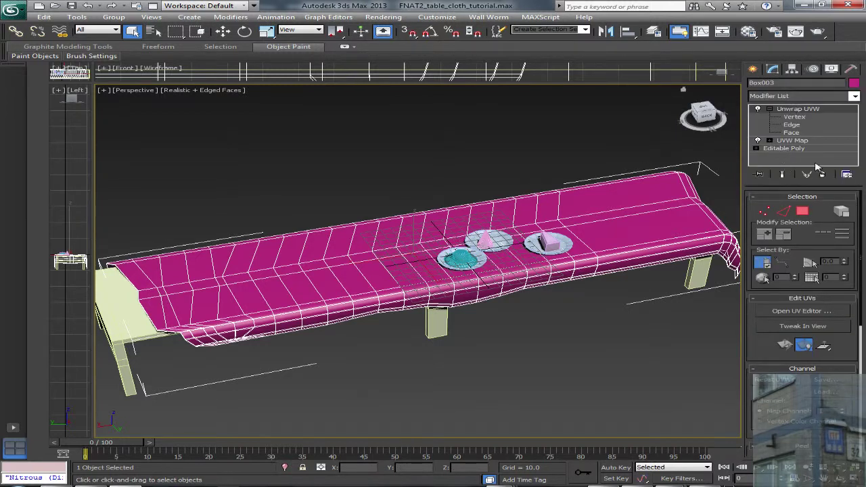
{"action": "left_click", "coordinate": [825, 175]}
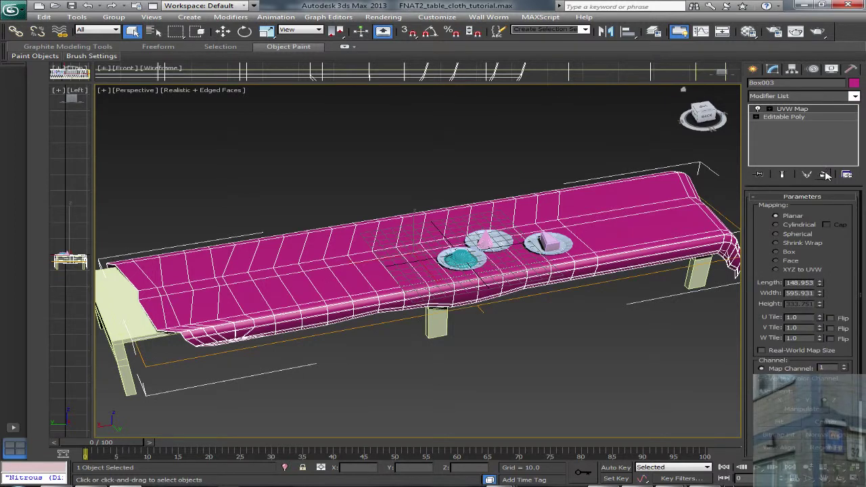
{"action": "left_click", "coordinate": [826, 175]}
Step: Add a UVW Map modifier to the tablecloth and set its mapping type to Box
{"action": "left_click", "coordinate": [855, 97]}
{"action": "scroll", "coordinate": [845, 374], "scroll_direction": "down", "scroll_amount": 10}
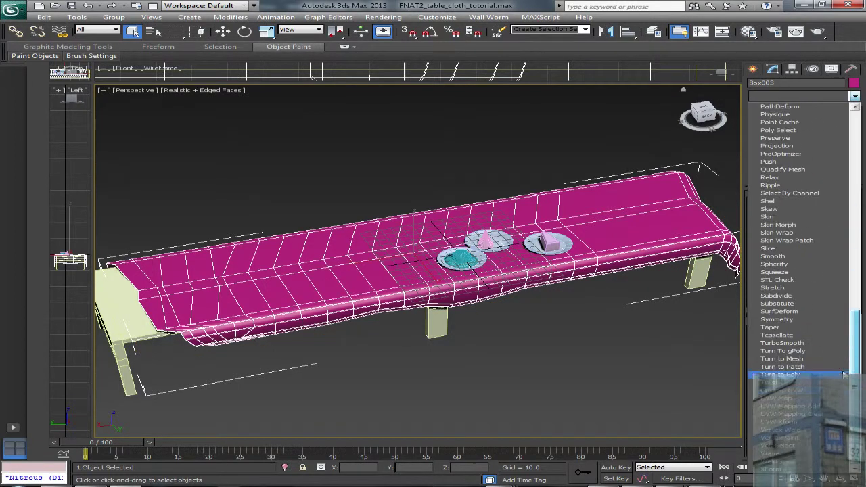
{"action": "left_click", "coordinate": [796, 401]}
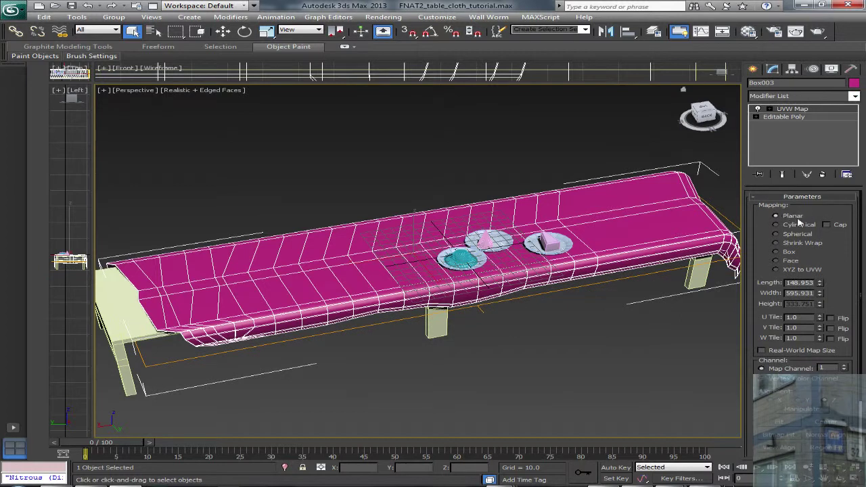
{"action": "left_click", "coordinate": [776, 252]}
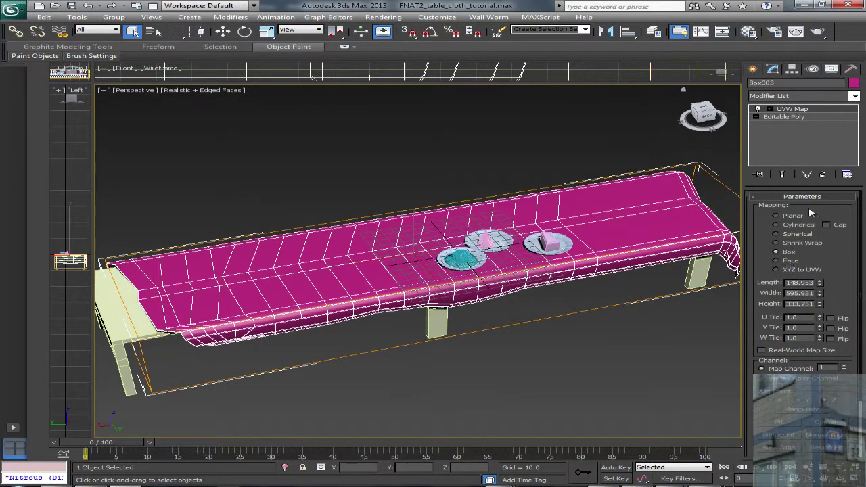
Step: Add an Unwrap UVW modifier above the tablecloth's UVW Map and open its UV editor
{"action": "left_click", "coordinate": [853, 97]}
{"action": "scroll", "coordinate": [792, 354], "scroll_direction": "down", "scroll_amount": 15}
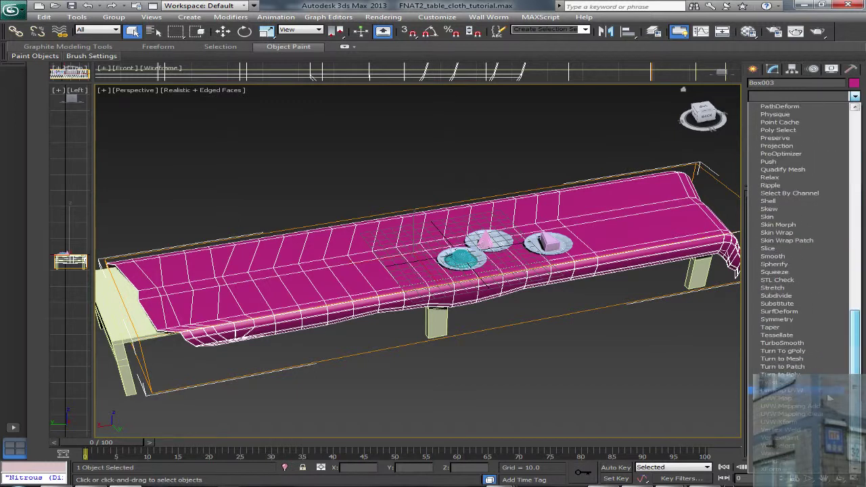
{"action": "left_click", "coordinate": [782, 398]}
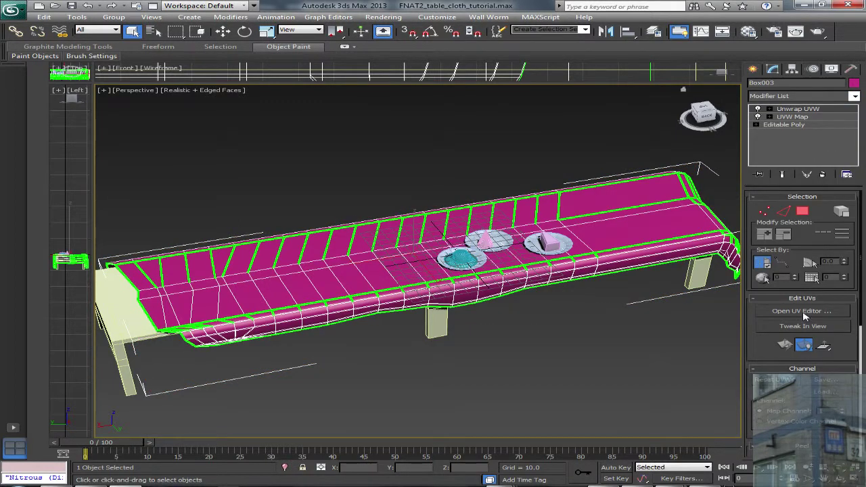
{"action": "left_click", "coordinate": [802, 311]}
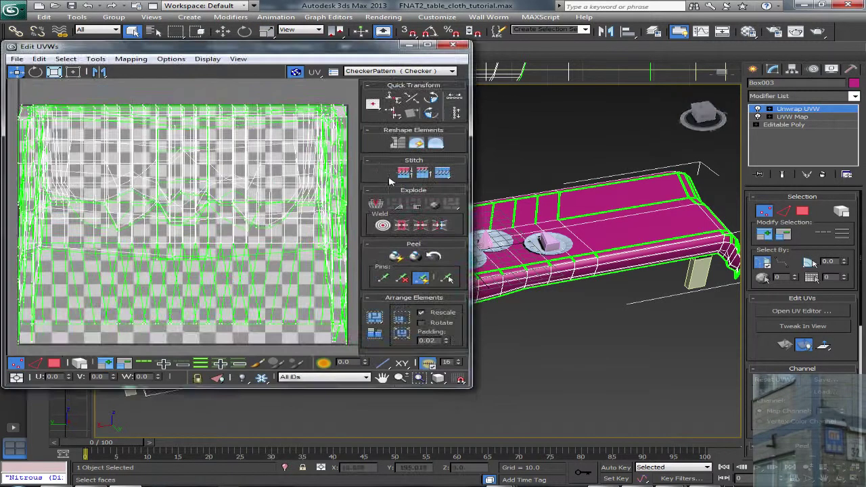
Step: Select all of the tablecloth's UV faces and apply Normal Mapping with the Box Mapping option
{"action": "key", "text": "ctrl+a"}
{"action": "left_click", "coordinate": [131, 59]}
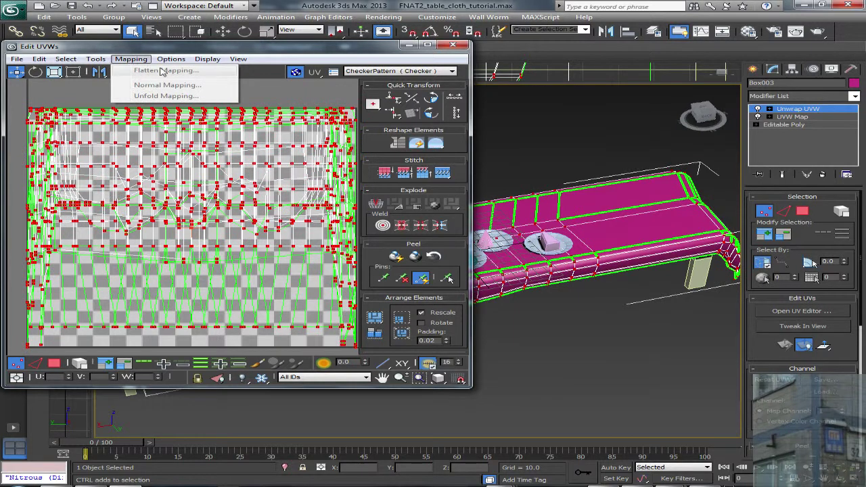
{"action": "left_click", "coordinate": [770, 108]}
{"action": "left_click", "coordinate": [792, 133]}
{"action": "left_click", "coordinate": [131, 59]}
{"action": "left_click", "coordinate": [148, 86]}
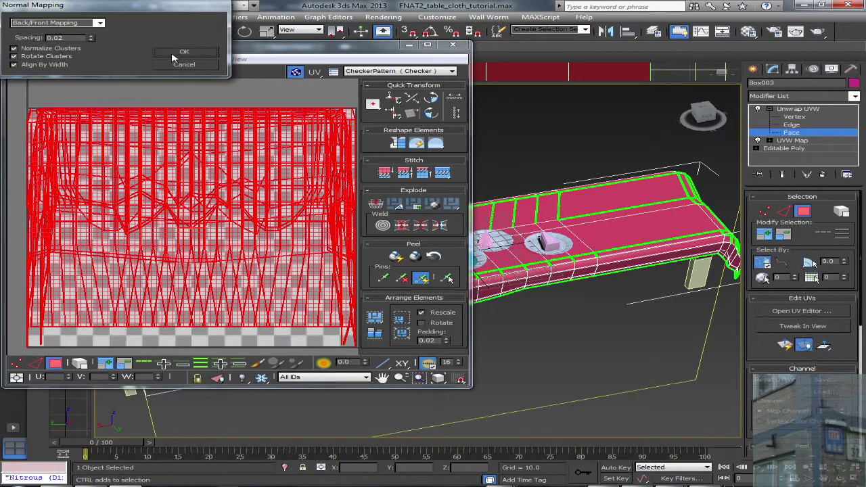
{"action": "left_click", "coordinate": [100, 23]}
{"action": "left_click", "coordinate": [41, 59]}
{"action": "left_click", "coordinate": [185, 53]}
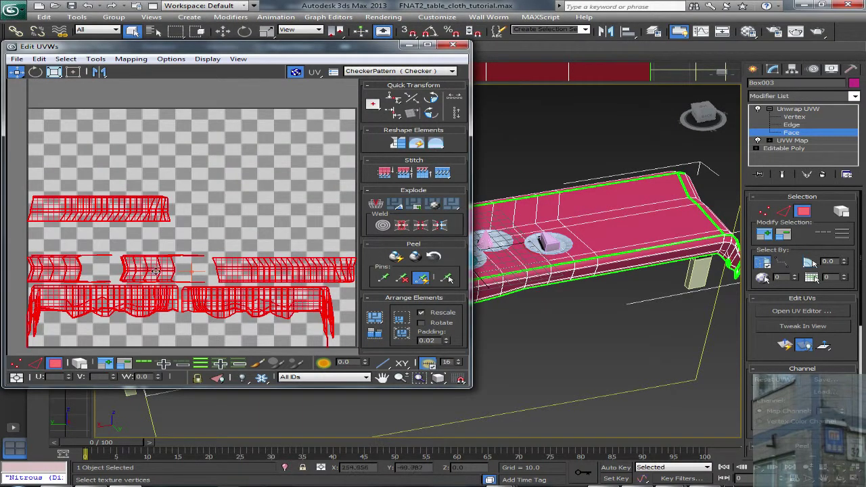
Step: Reapply Normal Mapping to the tablecloth's UV faces with the Top/Bottom Mapping option
{"action": "left_click", "coordinate": [131, 59]}
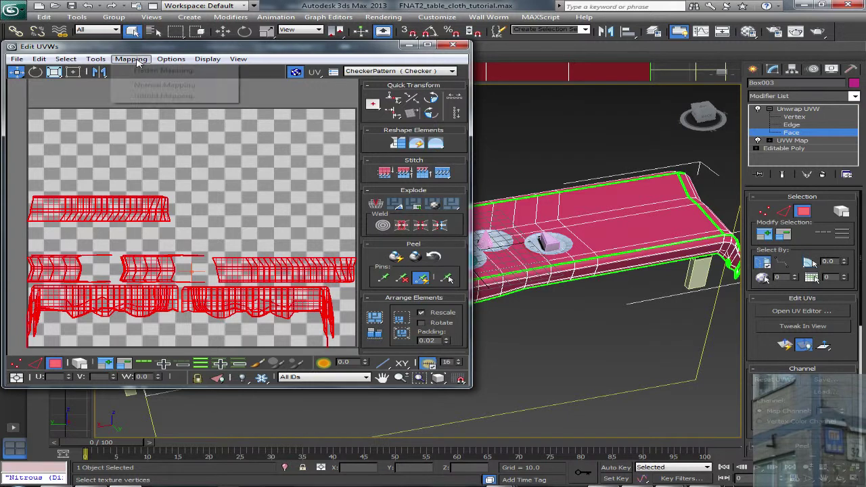
{"action": "left_click", "coordinate": [142, 86]}
{"action": "left_click", "coordinate": [100, 23]}
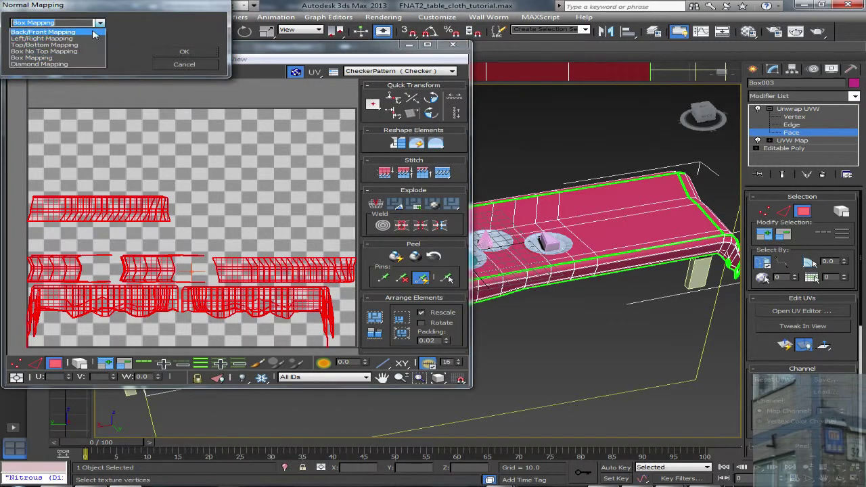
{"action": "left_click", "coordinate": [45, 45]}
{"action": "left_click", "coordinate": [184, 52]}
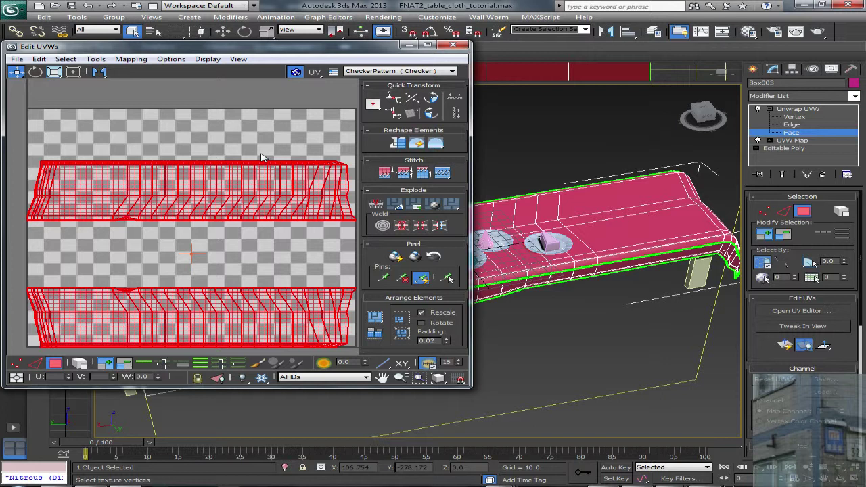
Step: Close the UV editor, leave face selection and delete the tablecloth's Unwrap UVW and UVW Map modifiers
{"action": "left_click", "coordinate": [452, 45]}
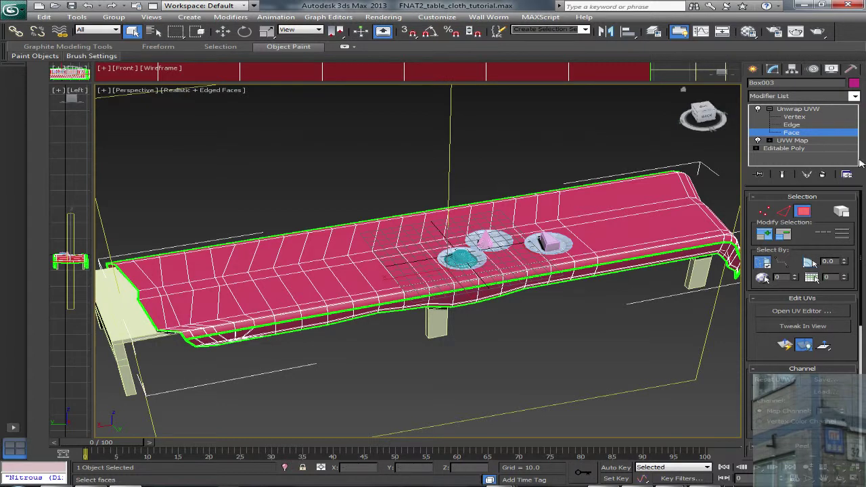
{"action": "left_click", "coordinate": [789, 133]}
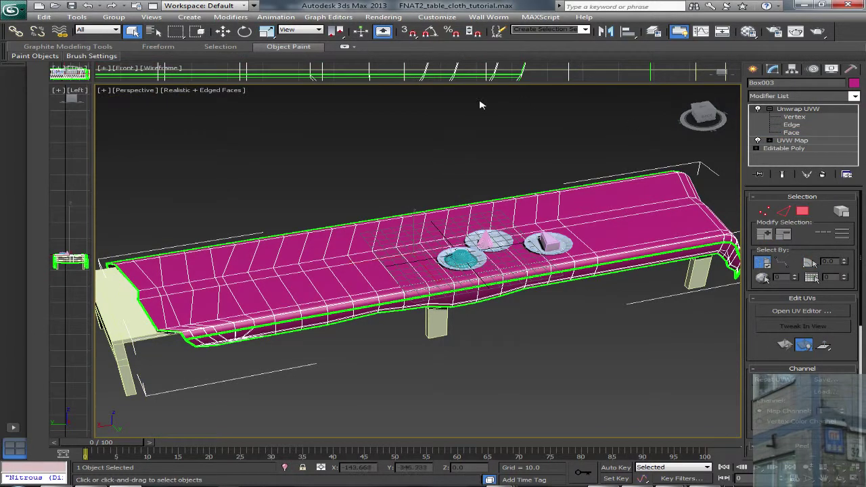
{"action": "left_click", "coordinate": [823, 176]}
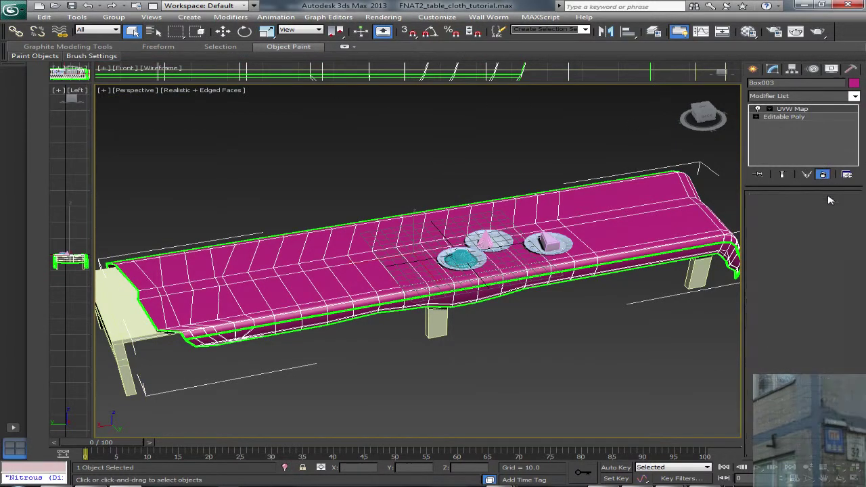
{"action": "left_click", "coordinate": [823, 176]}
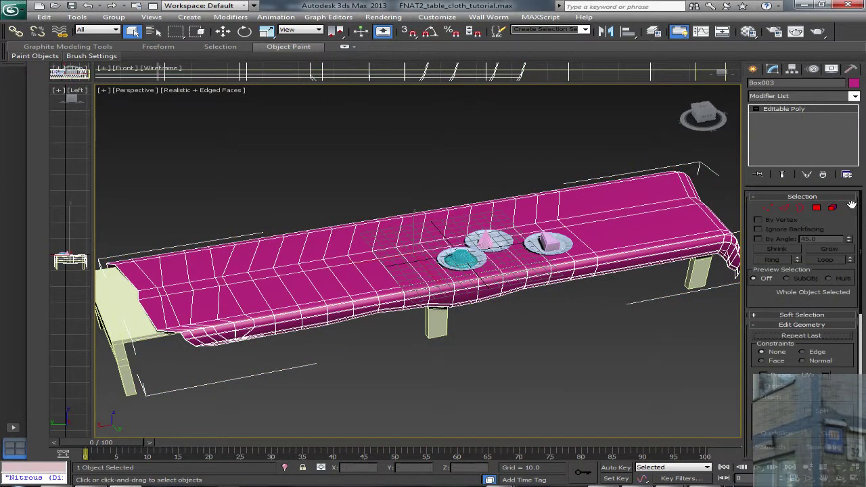
Step: Create a box over the whole table in the Top viewport, about 164 long, 641 wide and 9 high
{"action": "left_click", "coordinate": [754, 70]}
{"action": "left_click", "coordinate": [773, 133]}
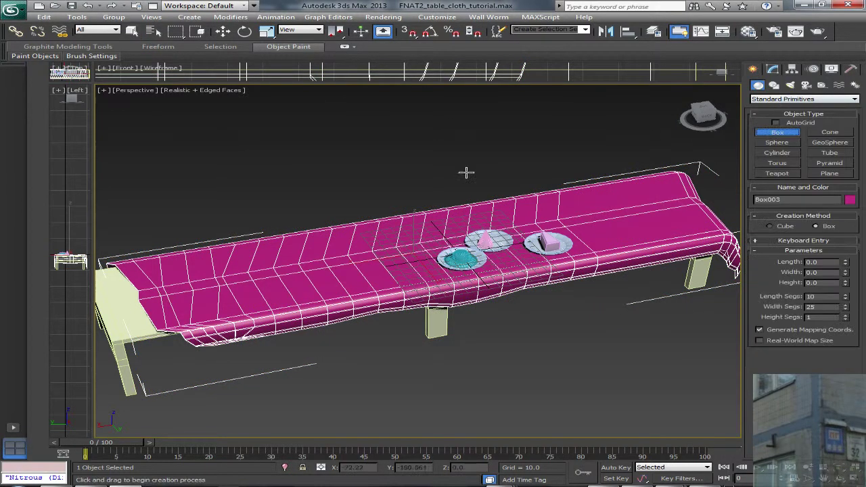
{"action": "left_click_drag", "start_coordinate": [233, 299], "coordinate": [260, 340]}
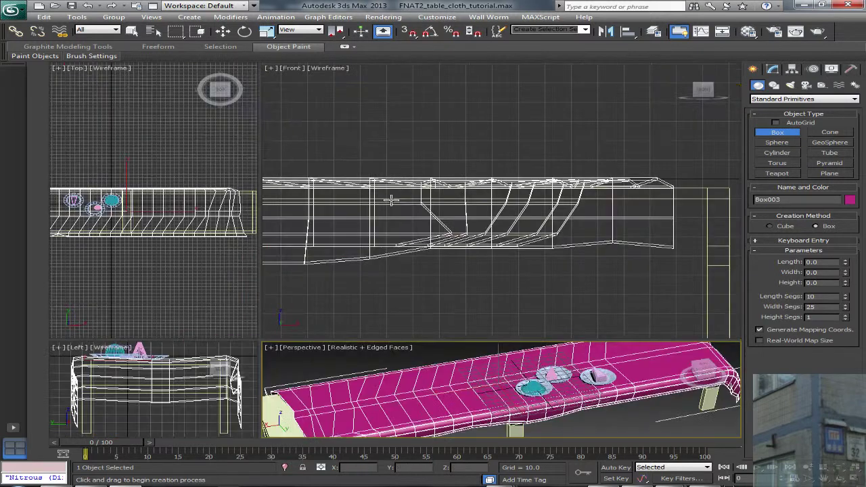
{"action": "middle_click_drag", "start_coordinate": [122, 193], "coordinate": [228, 184]}
{"action": "scroll", "coordinate": [228, 184], "scroll_direction": "down", "scroll_amount": 3}
{"action": "middle_click_drag", "start_coordinate": [119, 190], "coordinate": [79, 191]}
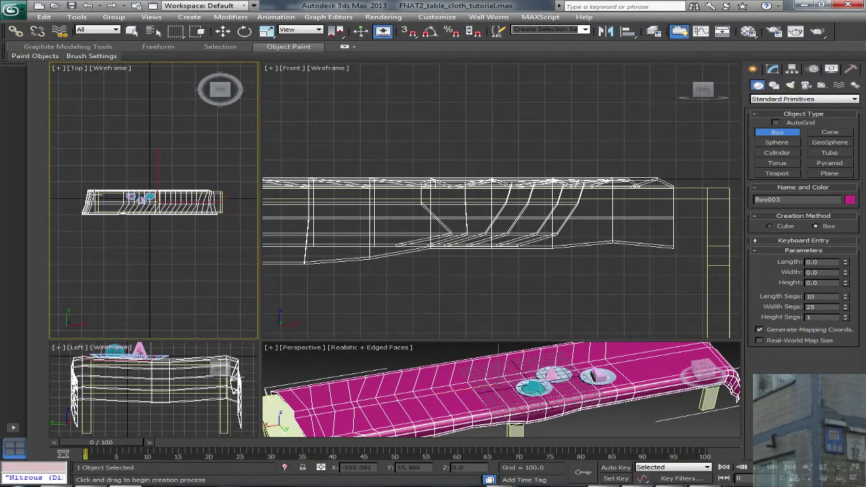
{"action": "left_click_drag", "start_coordinate": [80, 189], "coordinate": [228, 215]}
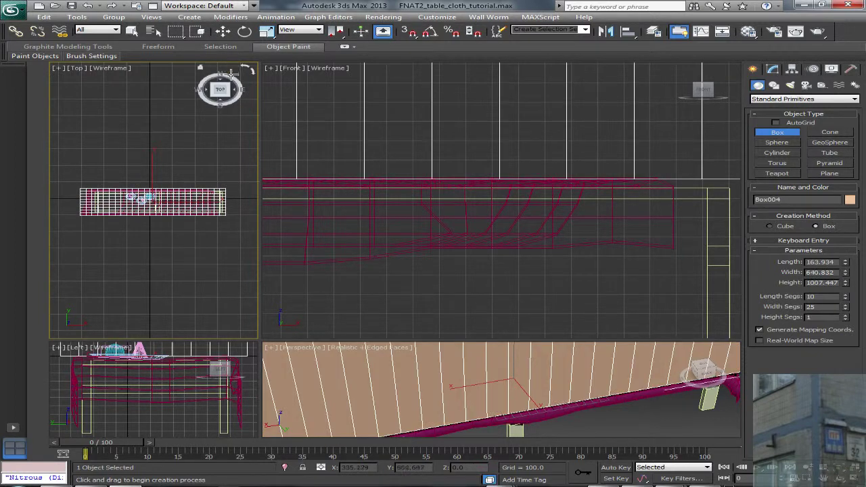
{"action": "left_click", "coordinate": [242, 213]}
Step: Enlarge the Perspective viewport and raise the new box above the table to a Z position of about 61
{"action": "key", "text": "w"}
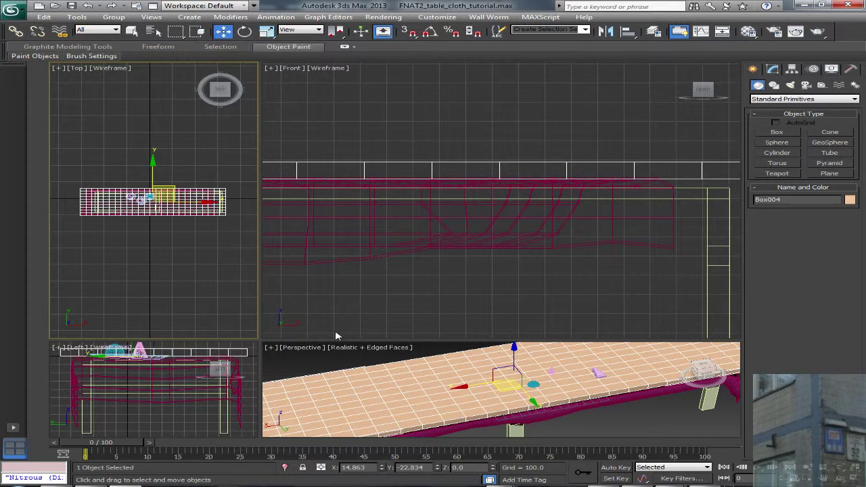
{"action": "left_click_drag", "start_coordinate": [257, 340], "coordinate": [157, 183]}
{"action": "scroll", "coordinate": [402, 294], "scroll_direction": "up", "scroll_amount": 4}
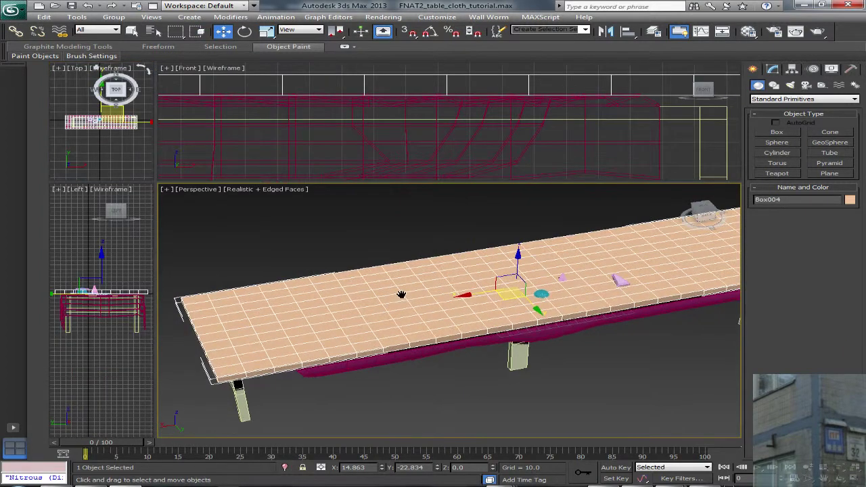
{"action": "left_click_drag", "start_coordinate": [518, 259], "coordinate": [528, 219]}
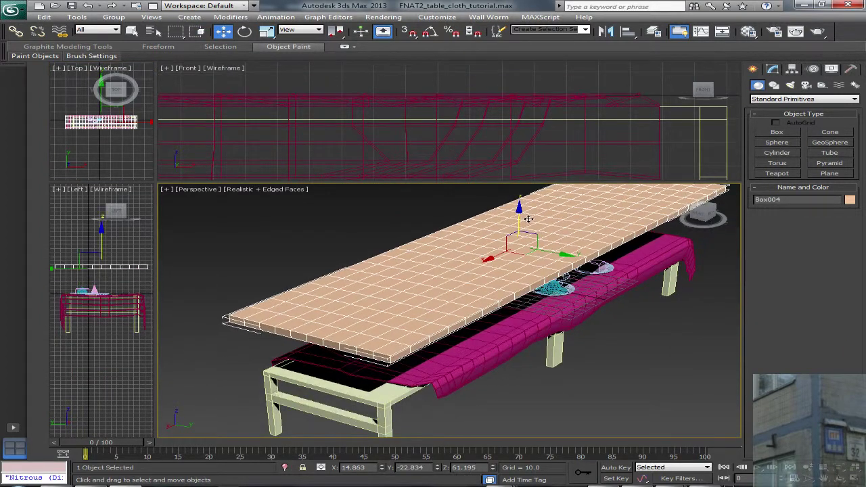
Step: Scale the box along its Z axis to about 36% so it becomes a thin sheet
{"action": "middle_click_drag", "start_coordinate": [528, 219], "coordinate": [365, 255]}
{"action": "left_click", "coordinate": [267, 31]}
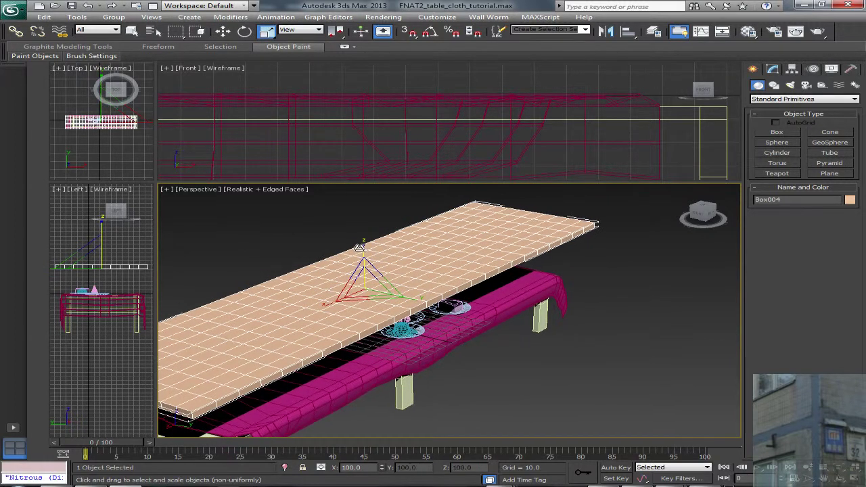
{"action": "left_click_drag", "start_coordinate": [361, 257], "coordinate": [362, 294]}
Step: Review the thin box's segment parameters and convert it to an Editable Poly
{"action": "left_click", "coordinate": [774, 71]}
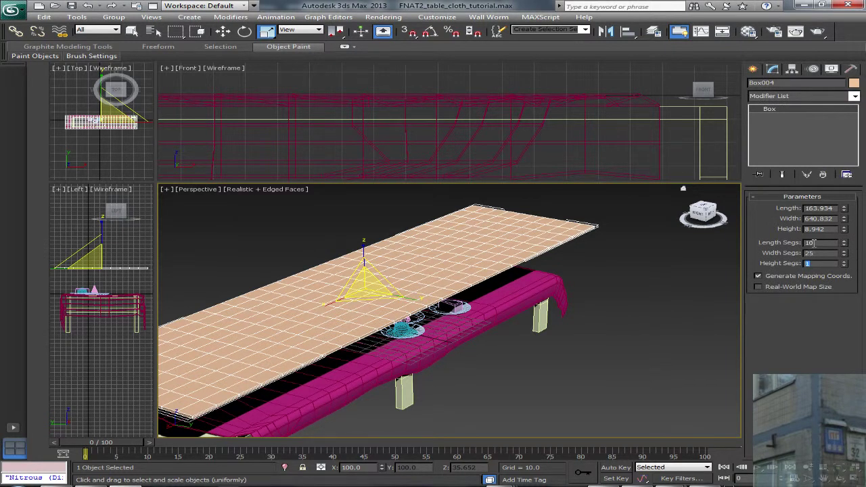
{"action": "middle_click_drag", "start_coordinate": [430, 283], "coordinate": [507, 276]}
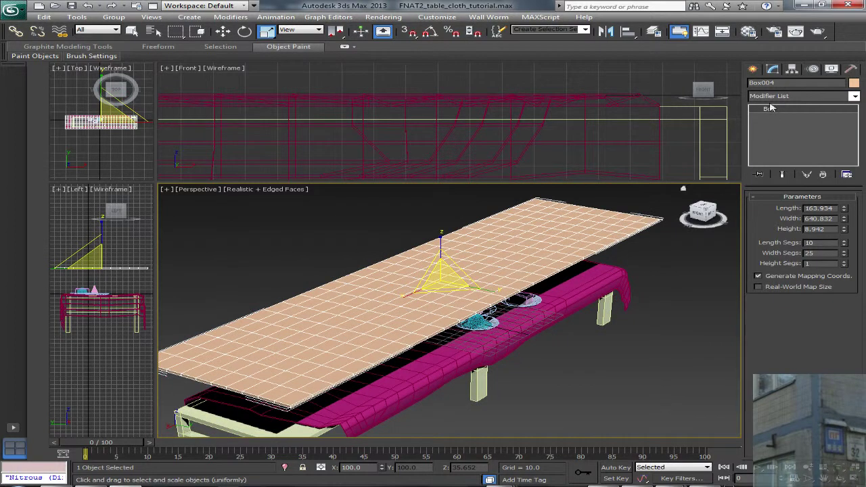
{"action": "left_click", "coordinate": [755, 70]}
{"action": "left_click", "coordinate": [774, 71]}
{"action": "right_click", "coordinate": [455, 274]}
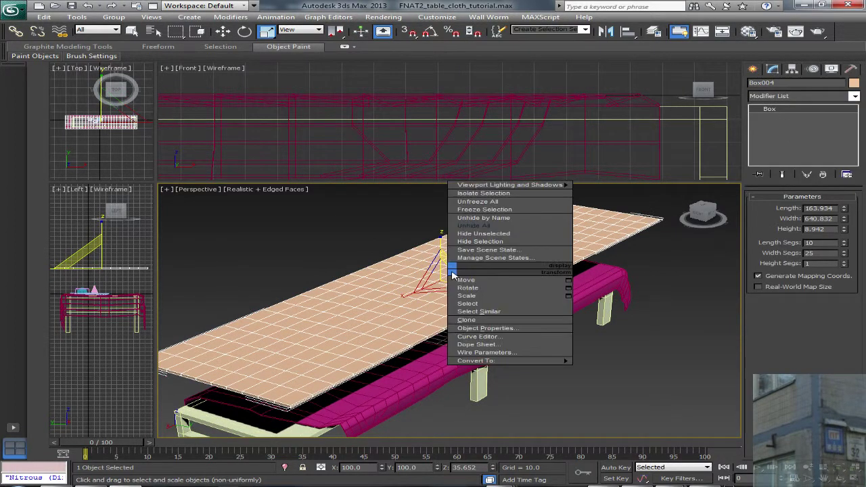
{"action": "mouse_move", "coordinate": [487, 363]}
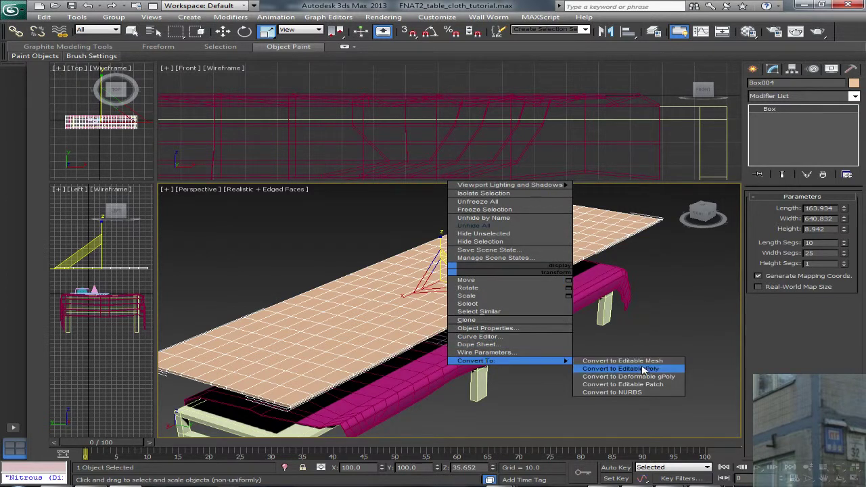
{"action": "left_click", "coordinate": [621, 369]}
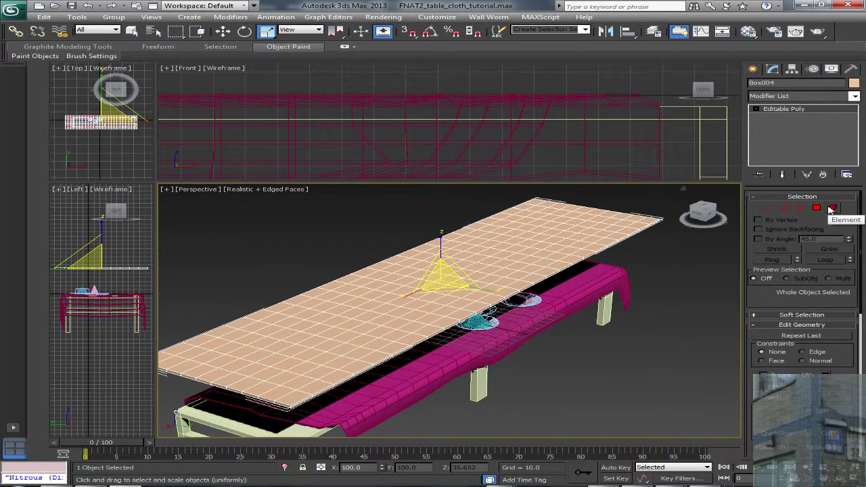
Step: Select the thin cloth sheet as an element and lower it along Z until it rests on the tabletop
{"action": "left_click", "coordinate": [833, 208]}
{"action": "left_click", "coordinate": [224, 31]}
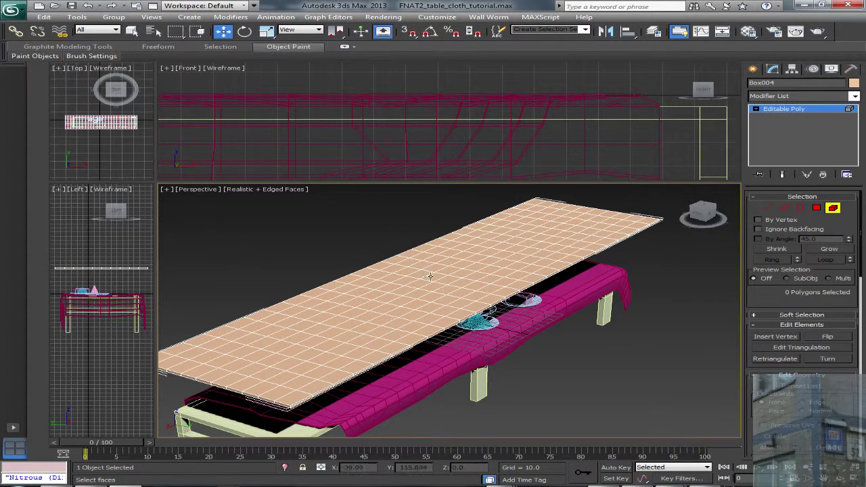
{"action": "left_click", "coordinate": [432, 275]}
{"action": "left_click_drag", "start_coordinate": [432, 274], "coordinate": [437, 290]}
Step: Select the five outer vertex rows along one long side of the cloth and move them outward past the table edge
{"action": "key", "text": "1"}
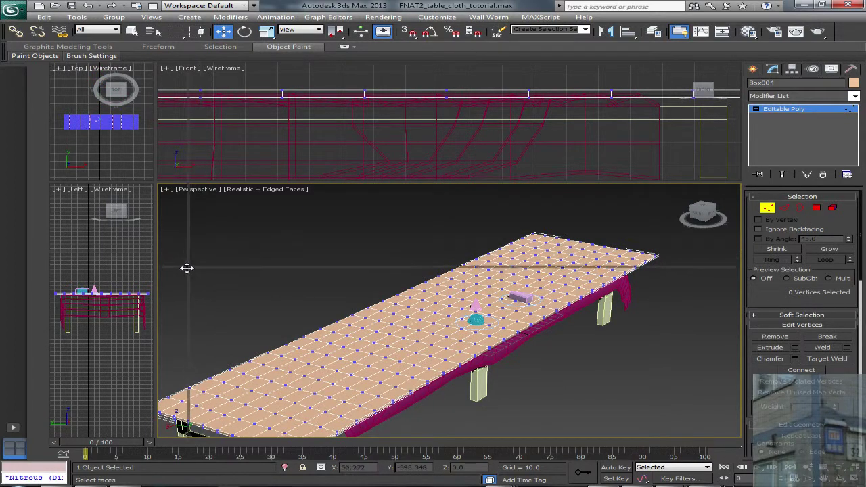
{"action": "left_click_drag", "start_coordinate": [168, 291], "coordinate": [455, 265]}
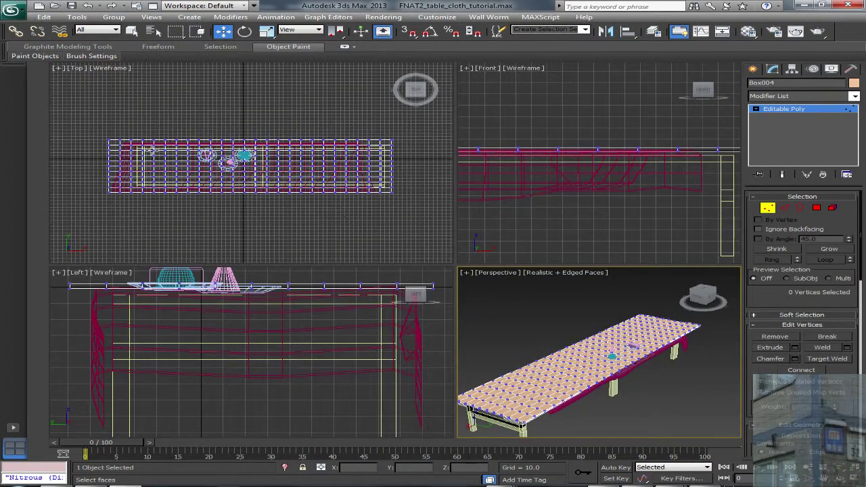
{"action": "left_click_drag", "start_coordinate": [86, 131], "coordinate": [409, 168]}
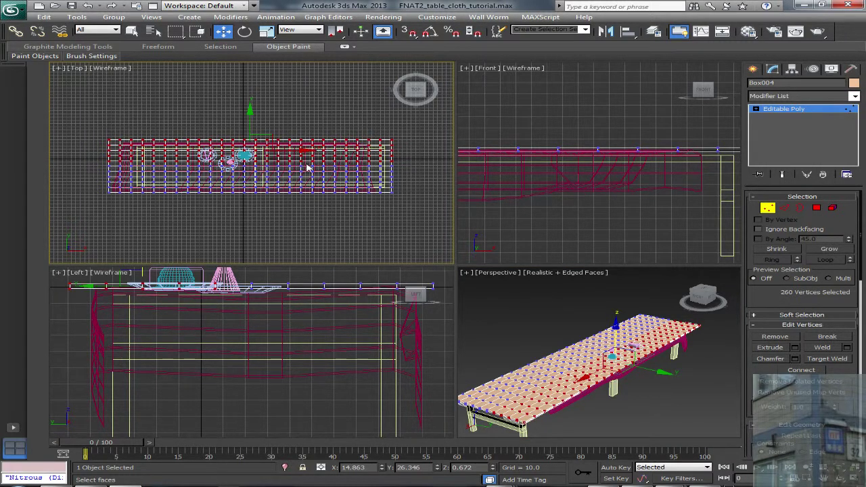
{"action": "left_click_drag", "start_coordinate": [245, 140], "coordinate": [245, 135]}
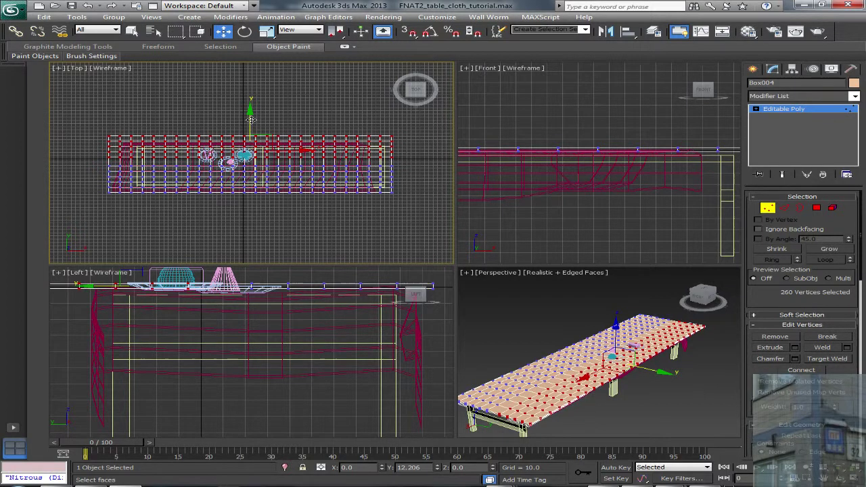
{"action": "middle_click_drag", "start_coordinate": [171, 301], "coordinate": [322, 330]}
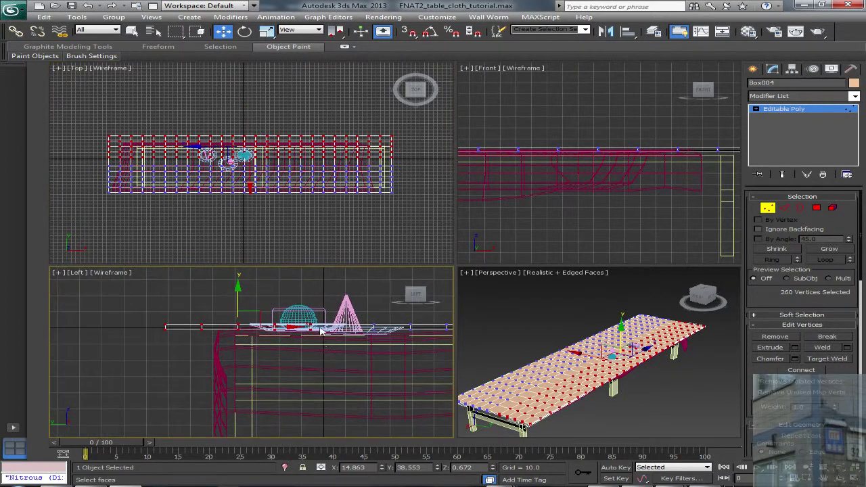
{"action": "left_click_drag", "start_coordinate": [288, 326], "coordinate": [191, 325]}
Step: Lower the four outermost vertex rows below the tabletop and align the adjoining row with the table's long edge
{"action": "key", "text": "1"}
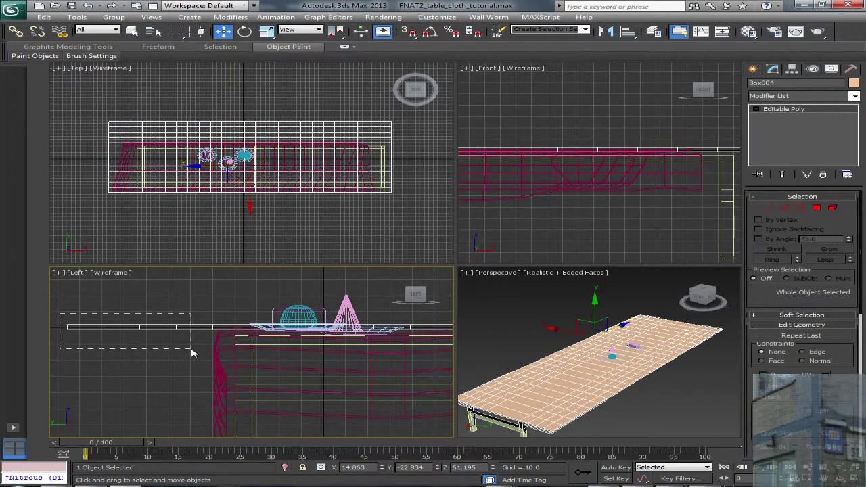
{"action": "left_click", "coordinate": [768, 208]}
{"action": "left_click_drag", "start_coordinate": [60, 309], "coordinate": [183, 348]}
{"action": "middle_click_drag", "start_coordinate": [182, 348], "coordinate": [198, 343]}
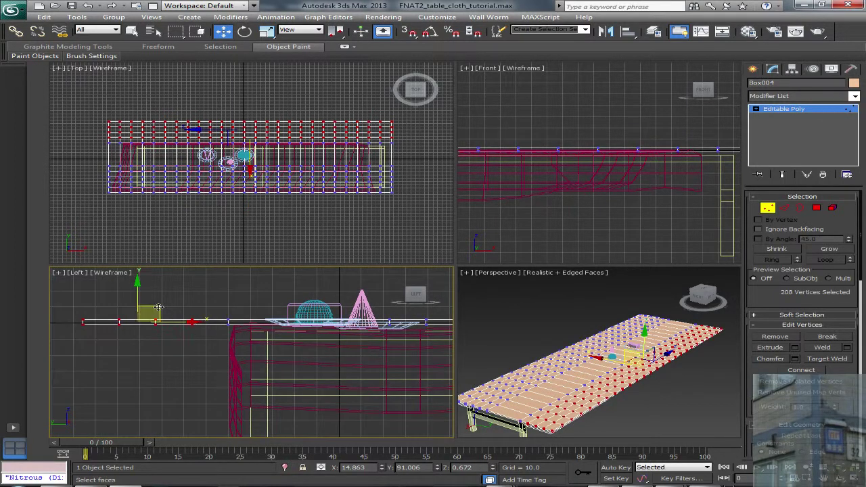
{"action": "middle_click_drag", "start_coordinate": [157, 308], "coordinate": [175, 323]}
{"action": "left_click_drag", "start_coordinate": [78, 327], "coordinate": [182, 365]}
{"action": "left_click_drag", "start_coordinate": [233, 330], "coordinate": [221, 320]}
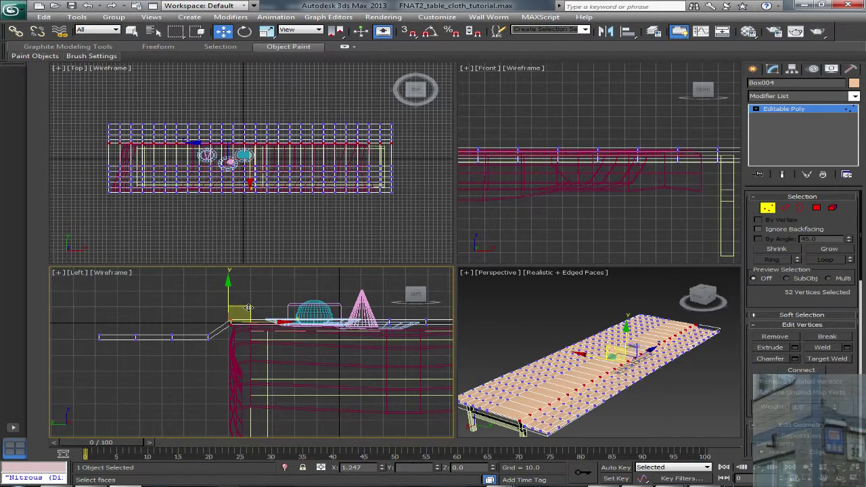
Step: Fold the remaining outer vertex rows downward one after another so the cloth's long side hangs beside the table
{"action": "left_click_drag", "start_coordinate": [137, 344], "coordinate": [178, 351]}
{"action": "left_click_drag", "start_coordinate": [154, 321], "coordinate": [186, 349]}
{"action": "left_click_drag", "start_coordinate": [111, 355], "coordinate": [227, 395]}
Step: Examine the draped long side and the open short end of the cloth from several angles in enlarged viewports
{"action": "middle_click_drag", "start_coordinate": [596, 397], "coordinate": [609, 318], "text": "alt"}
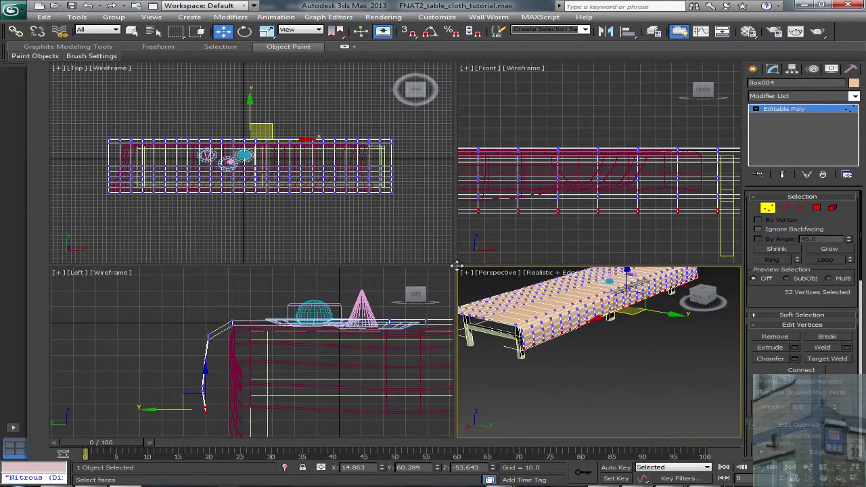
{"action": "left_click_drag", "start_coordinate": [457, 266], "coordinate": [205, 112]}
{"action": "scroll", "coordinate": [427, 252], "scroll_direction": "up", "scroll_amount": 6}
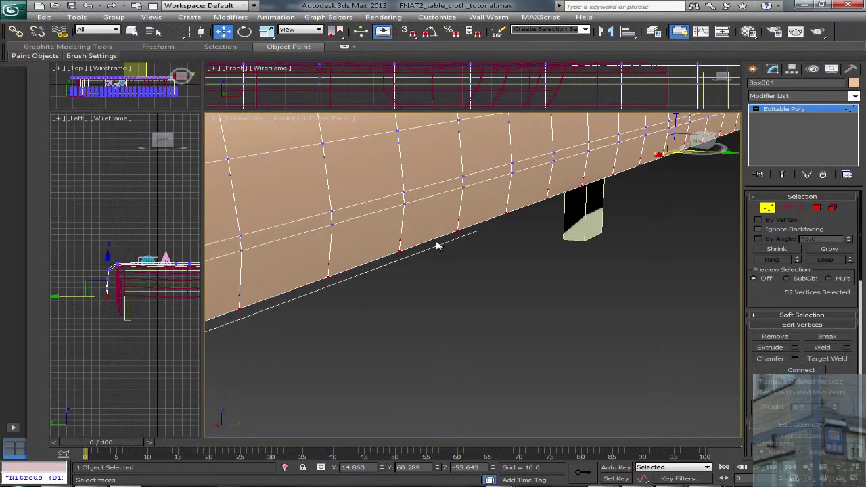
{"action": "scroll", "coordinate": [437, 245], "scroll_direction": "down", "scroll_amount": 8}
{"action": "mouse_move", "coordinate": [488, 241]}
{"action": "middle_mouse_down", "text": "alt"}
{"action": "mouse_move", "coordinate": [522, 219]}
{"action": "mouse_move", "coordinate": [486, 283]}
{"action": "mouse_move", "coordinate": [489, 249]}
{"action": "middle_mouse_up", "text": "alt"}
{"action": "scroll", "coordinate": [505, 244], "scroll_direction": "up", "scroll_amount": 4}
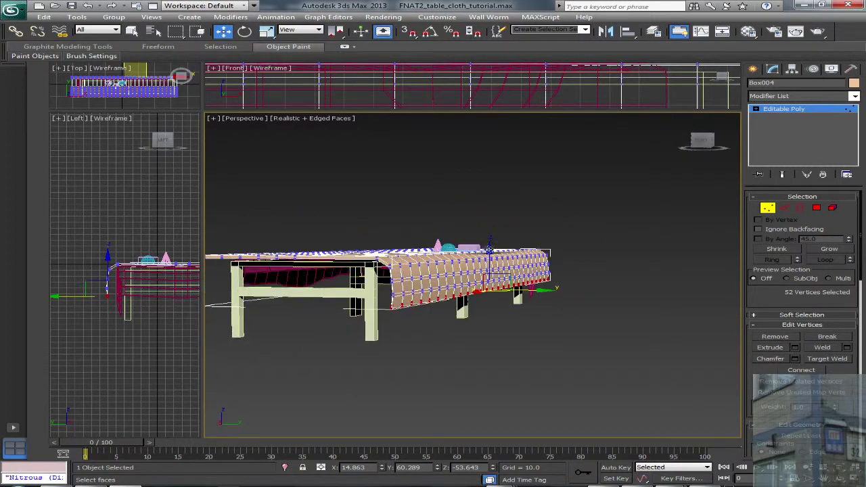
{"action": "middle_click_drag", "start_coordinate": [411, 251], "coordinate": [419, 270], "text": "alt"}
{"action": "middle_click_drag", "start_coordinate": [343, 276], "coordinate": [515, 272], "text": "alt"}
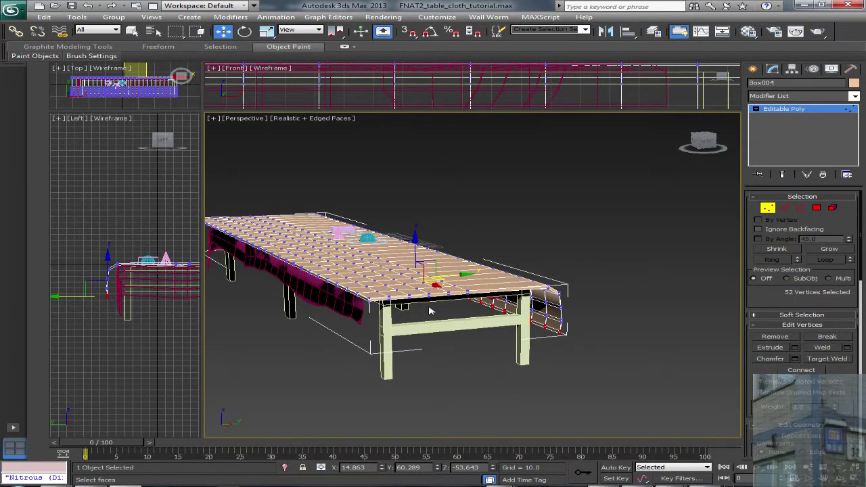
{"action": "middle_click_drag", "start_coordinate": [429, 311], "coordinate": [454, 330], "text": "alt"}
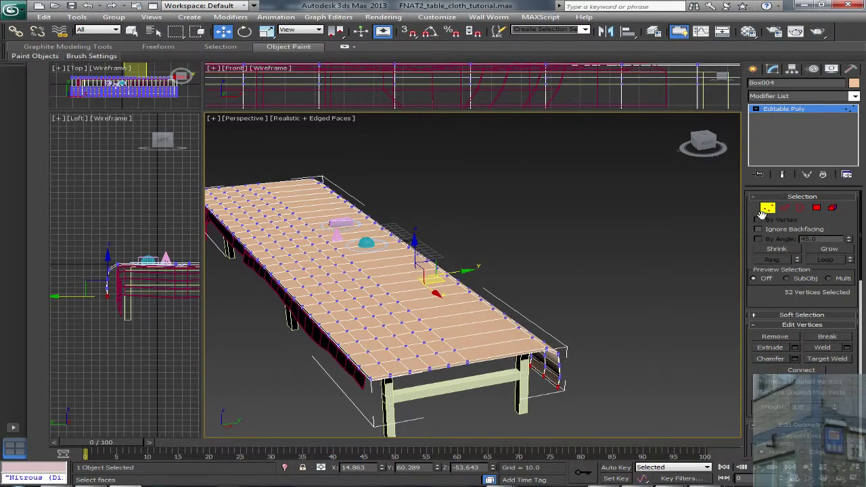
{"action": "left_click", "coordinate": [765, 210]}
{"action": "left_click_drag", "start_coordinate": [203, 110], "coordinate": [438, 90]}
{"action": "middle_click_drag", "start_coordinate": [229, 122], "coordinate": [190, 205]}
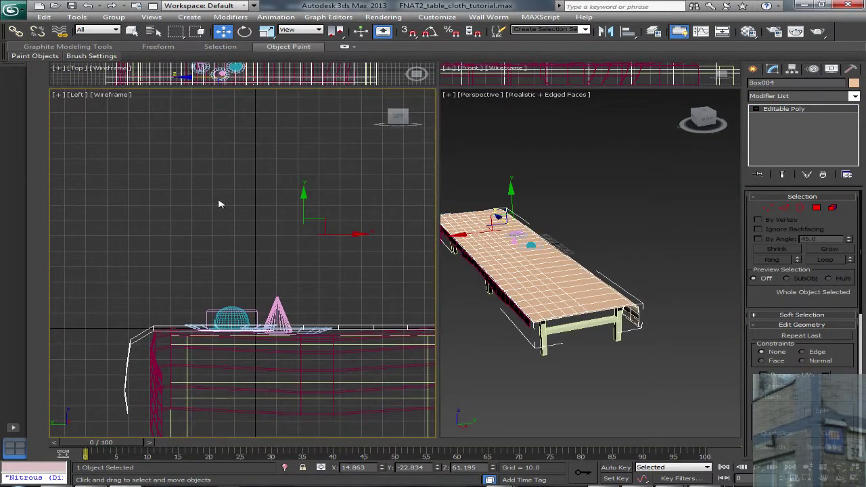
{"action": "middle_click_drag", "start_coordinate": [638, 333], "coordinate": [529, 324], "text": "alt"}
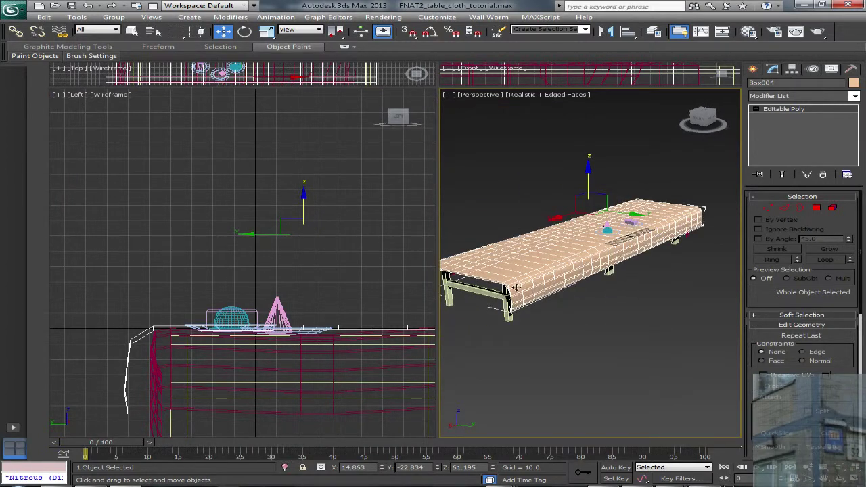
{"action": "middle_click_drag", "start_coordinate": [512, 291], "coordinate": [542, 306]}
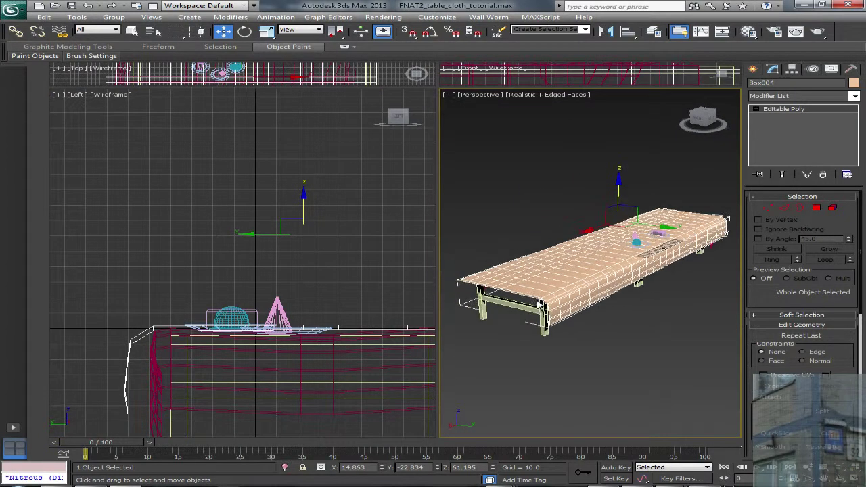
{"action": "left_click_drag", "start_coordinate": [437, 87], "coordinate": [343, 220]}
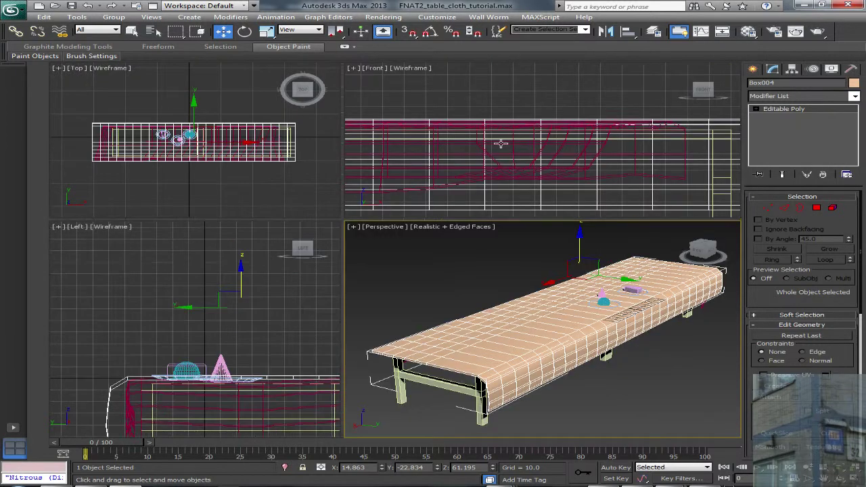
Step: Select all vertices in the last column at the cloth's short end, and undo the partial deselection
{"action": "left_click", "coordinate": [767, 208]}
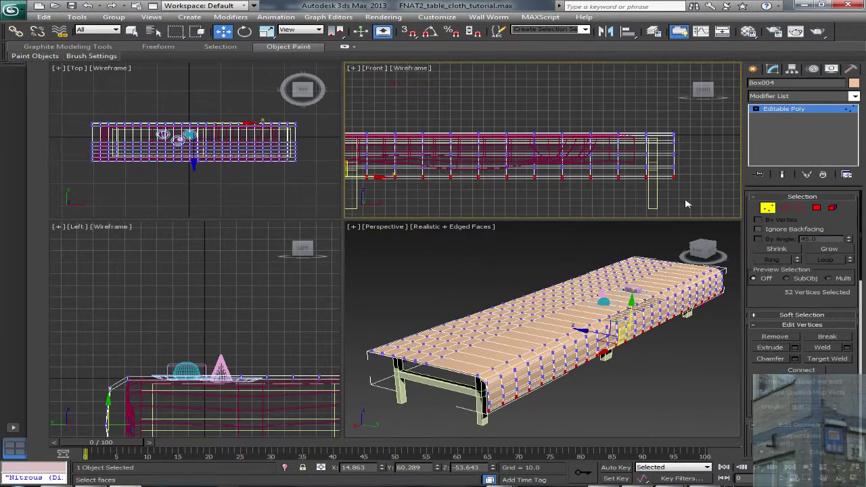
{"action": "left_click_drag", "start_coordinate": [682, 181], "coordinate": [667, 120]}
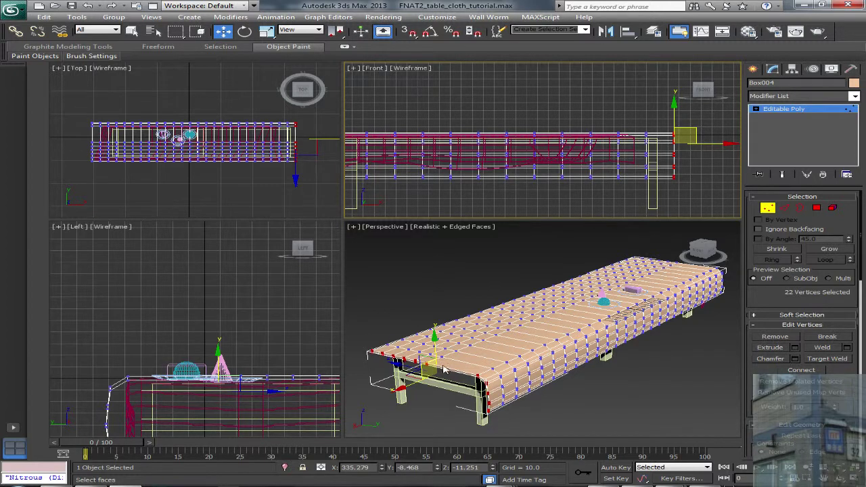
{"action": "middle_click_drag", "start_coordinate": [445, 369], "coordinate": [457, 364]}
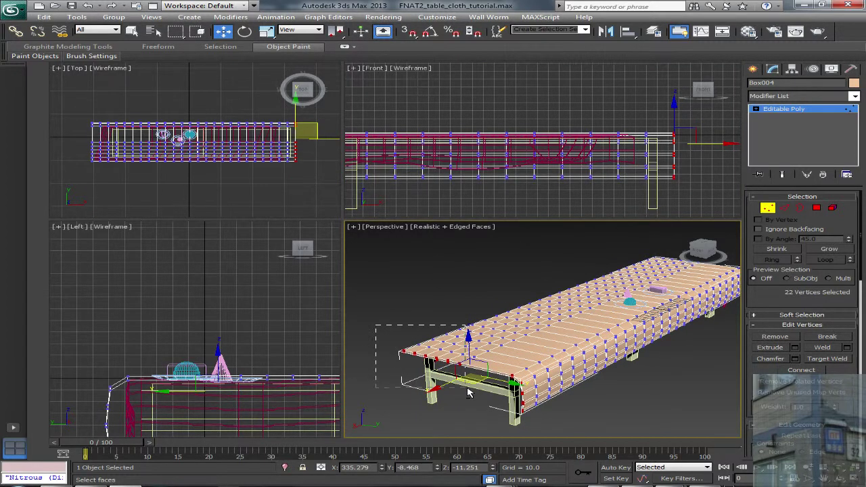
{"action": "left_click_drag", "start_coordinate": [468, 389], "coordinate": [469, 389], "text": "alt"}
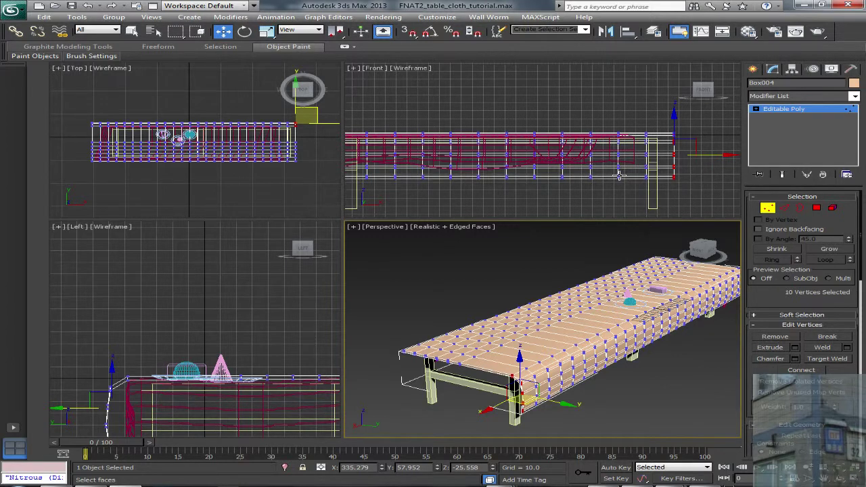
{"action": "key", "text": "ctrl+z"}
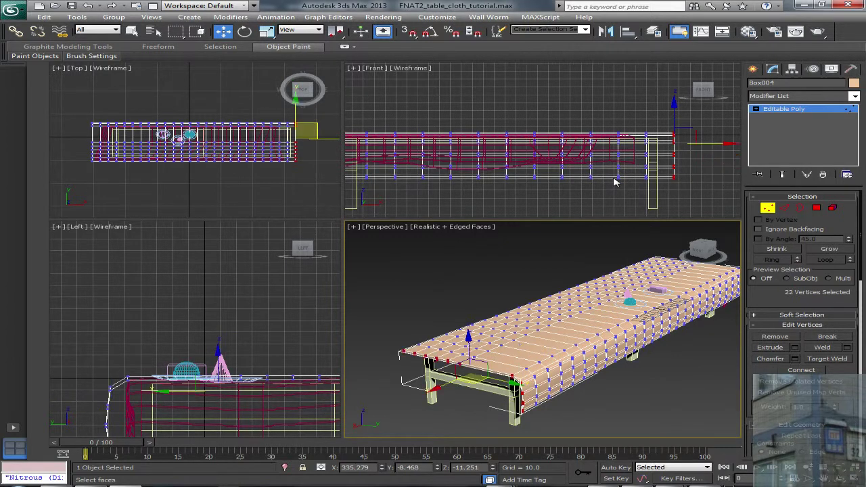
Step: Select the last ten vertex columns at the cloth's short end and move them outward to an X position of about 297
{"action": "middle_click_drag", "start_coordinate": [669, 161], "coordinate": [646, 166]}
{"action": "middle_click_drag", "start_coordinate": [283, 155], "coordinate": [239, 164]}
{"action": "scroll", "coordinate": [245, 164], "scroll_direction": "up", "scroll_amount": 2}
{"action": "middle_click_drag", "start_coordinate": [239, 369], "coordinate": [198, 346]}
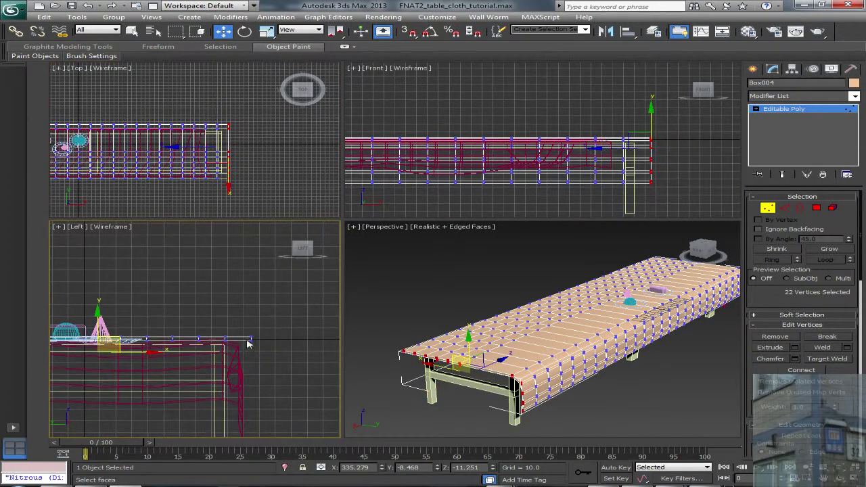
{"action": "scroll", "coordinate": [271, 194], "scroll_direction": "up", "scroll_amount": 5}
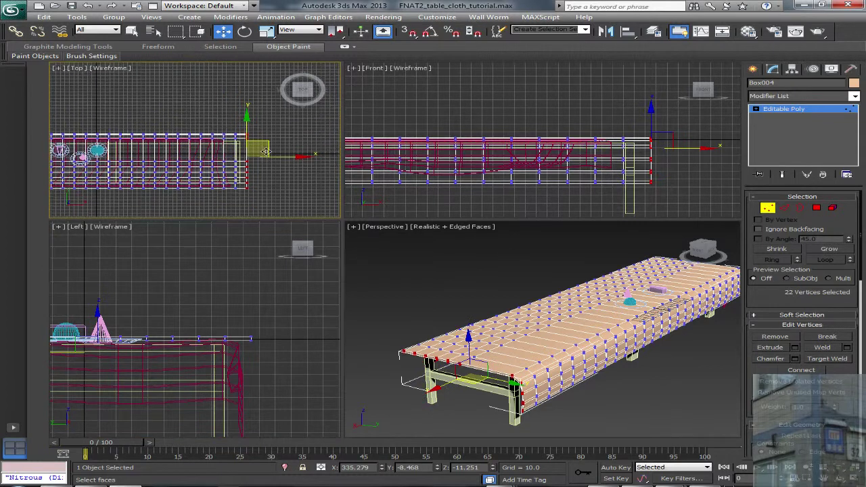
{"action": "scroll", "coordinate": [279, 166], "scroll_direction": "up", "scroll_amount": 3}
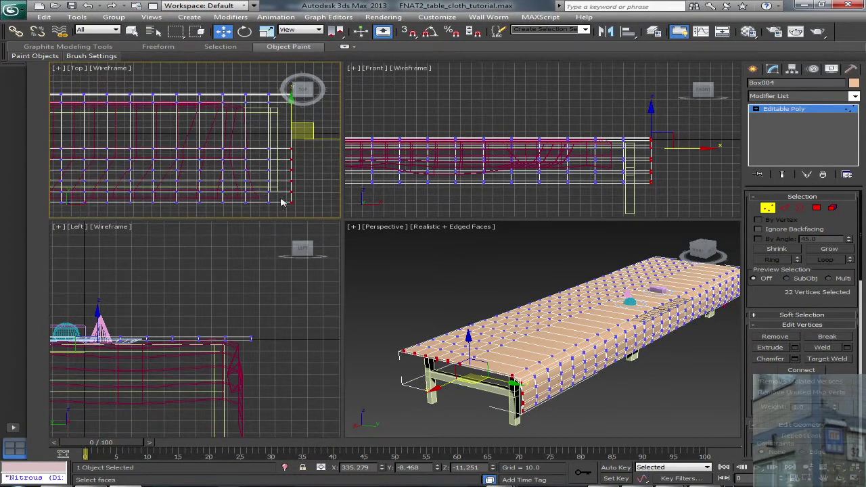
{"action": "left_click_drag", "start_coordinate": [212, 144], "coordinate": [80, 84]}
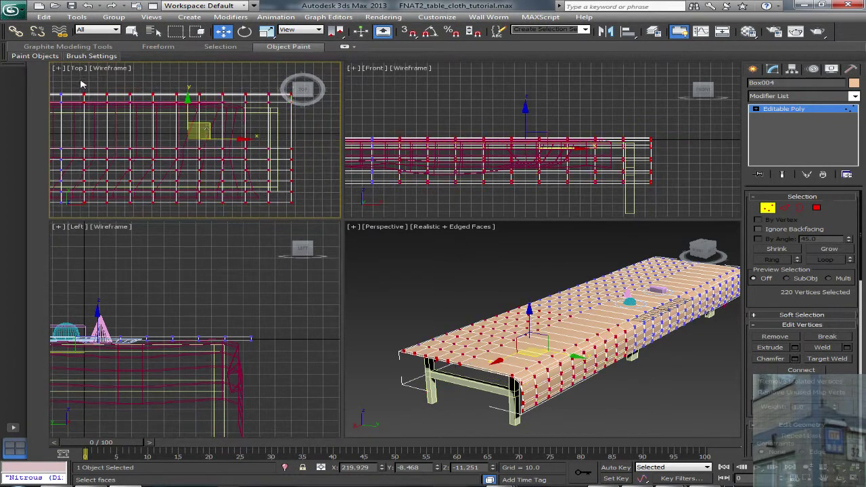
{"action": "left_click_drag", "start_coordinate": [214, 135], "coordinate": [203, 121]}
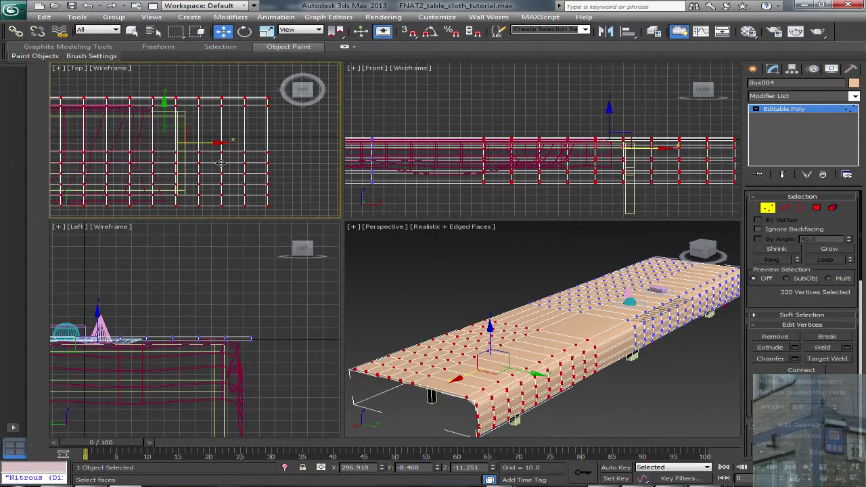
Step: Select the last five vertex columns and shift them slightly outward along X so the first one meets the table's end
{"action": "middle_click_drag", "start_coordinate": [279, 209], "coordinate": [279, 198]}
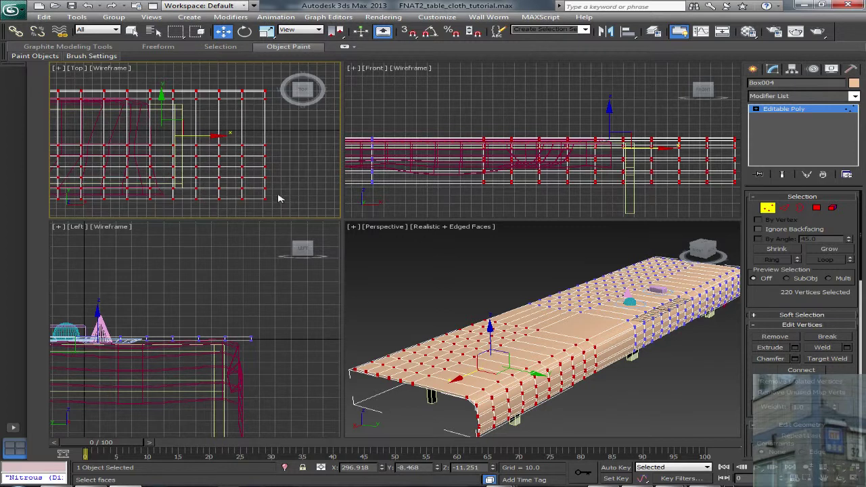
{"action": "left_click_drag", "start_coordinate": [279, 206], "coordinate": [163, 82]}
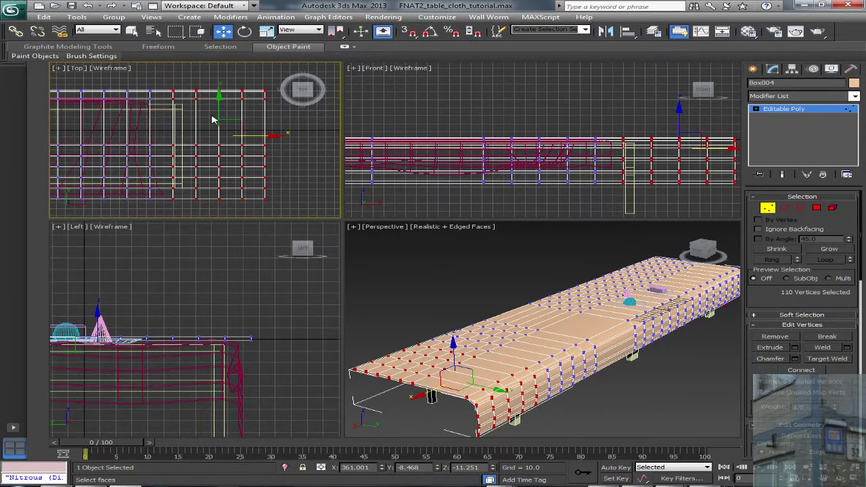
{"action": "left_click_drag", "start_coordinate": [241, 119], "coordinate": [239, 125]}
{"action": "key", "text": "ctrl+z"}
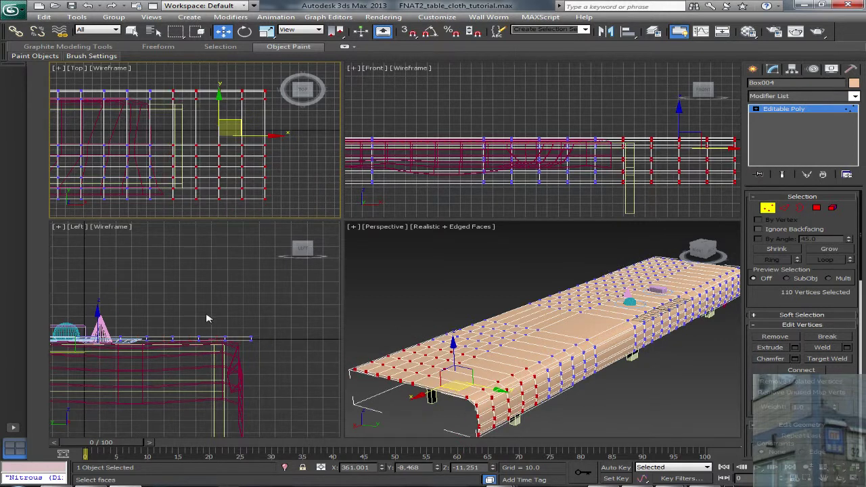
{"action": "middle_click_drag", "start_coordinate": [669, 163], "coordinate": [522, 152]}
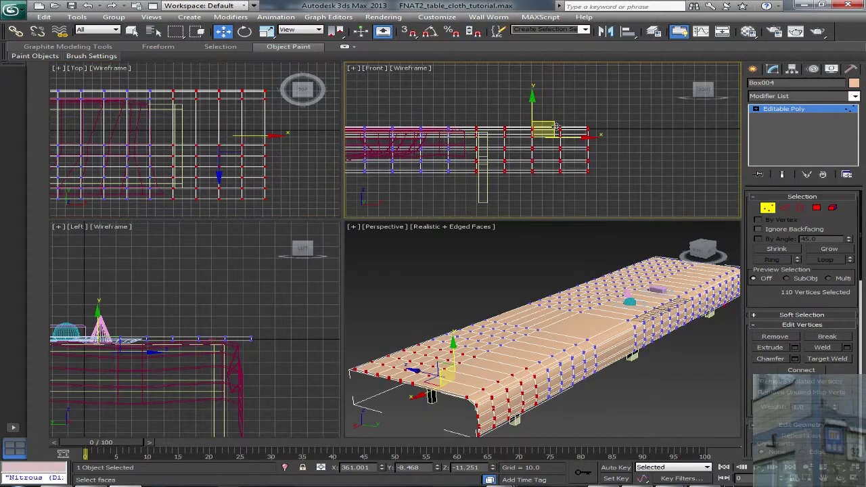
{"action": "scroll", "coordinate": [561, 133], "scroll_direction": "up", "scroll_amount": 2}
{"action": "left_click_drag", "start_coordinate": [555, 137], "coordinate": [581, 137]}
Step: Reduce the selection to the last four vertex columns at the cloth's short end, lower them slightly and shift them inward toward the table
{"action": "left_click_drag", "start_coordinate": [478, 129], "coordinate": [478, 126]}
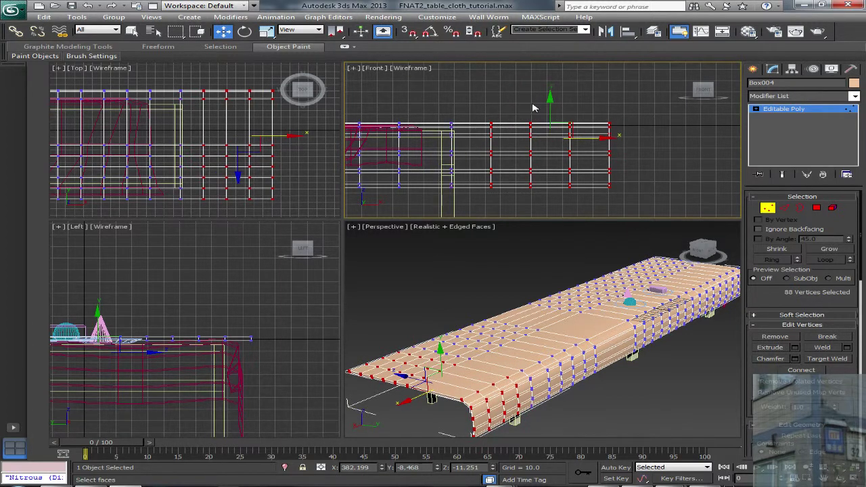
{"action": "left_click_drag", "start_coordinate": [550, 101], "coordinate": [549, 105]}
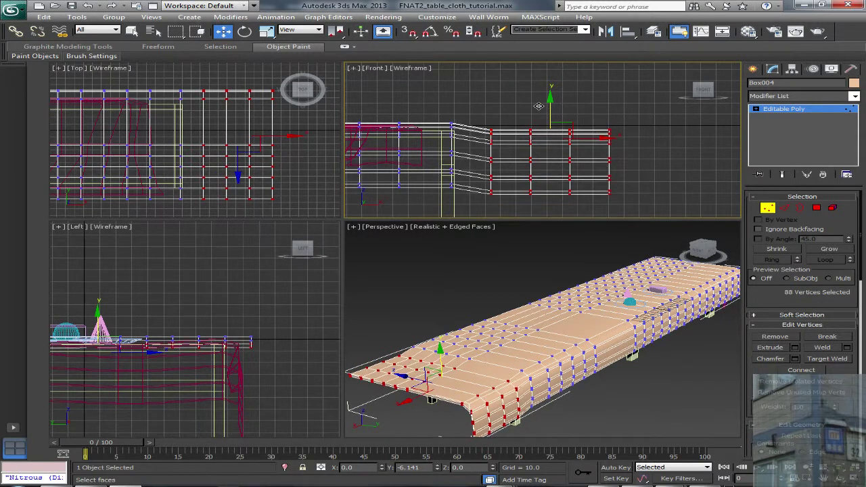
{"action": "left_click_drag", "start_coordinate": [575, 132], "coordinate": [550, 131]}
Step: Move the outermost columns progressively inward and down to curve the end, bringing the last column to about X 340, Z -35
{"action": "left_click_drag", "start_coordinate": [602, 197], "coordinate": [480, 121]}
{"action": "middle_click_drag", "start_coordinate": [565, 136], "coordinate": [566, 110]}
{"action": "left_click_drag", "start_coordinate": [570, 104], "coordinate": [488, 108]}
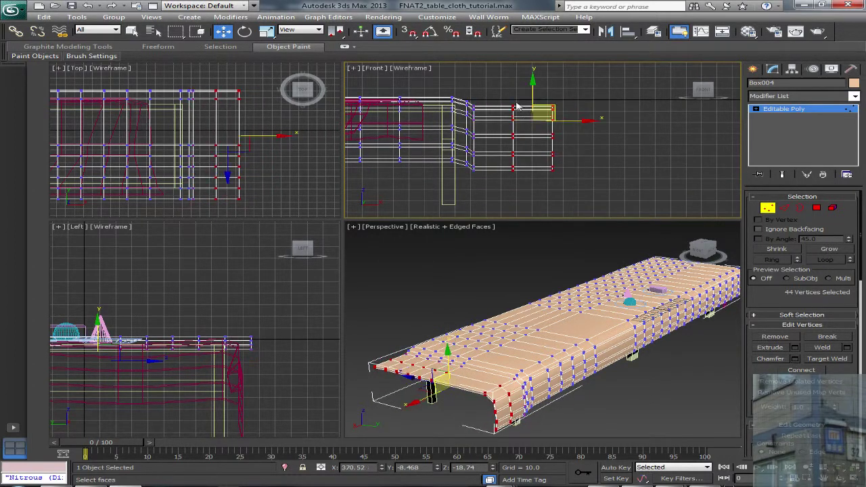
{"action": "left_click_drag", "start_coordinate": [549, 107], "coordinate": [514, 114]}
{"action": "left_click_drag", "start_coordinate": [534, 183], "coordinate": [493, 135]}
Step: Pull the bottom vertex pairs at the cloth's corner slightly inward, column by column, in the front view
{"action": "scroll", "coordinate": [493, 136], "scroll_direction": "up", "scroll_amount": 5}
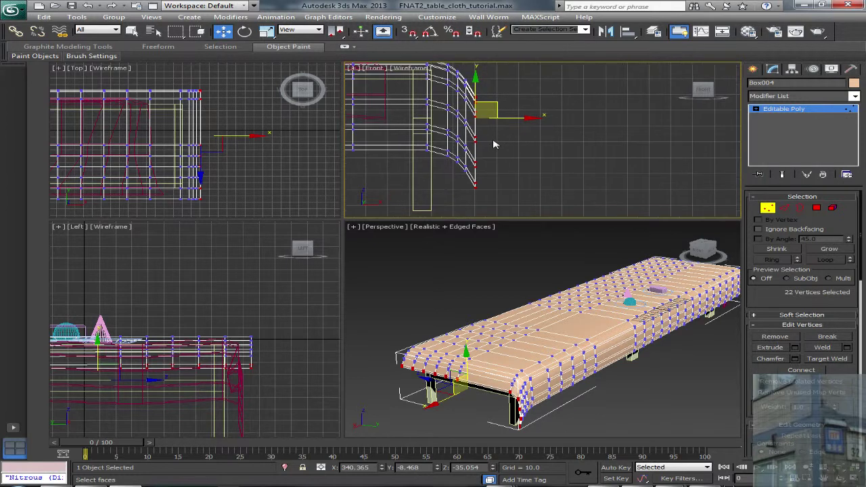
{"action": "middle_click_drag", "start_coordinate": [463, 142], "coordinate": [539, 155]}
{"action": "left_click_drag", "start_coordinate": [538, 155], "coordinate": [510, 133]}
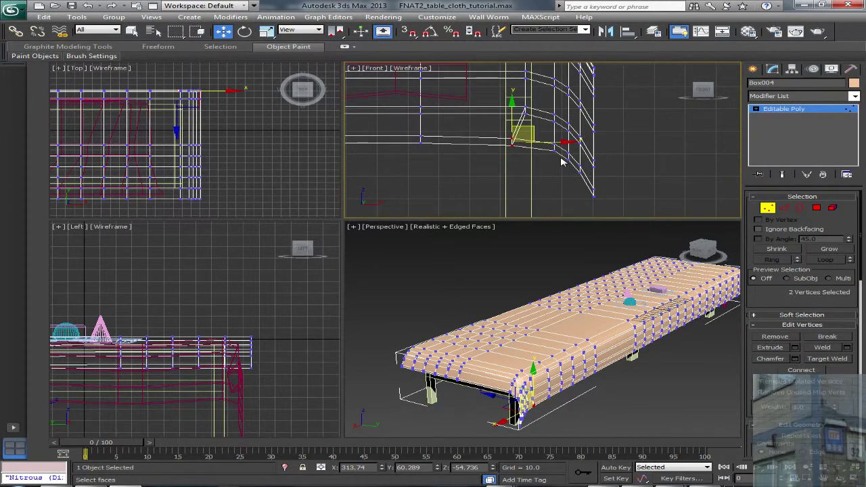
{"action": "left_click_drag", "start_coordinate": [560, 154], "coordinate": [589, 163]}
{"action": "left_click", "coordinate": [672, 182]}
{"action": "left_click", "coordinate": [588, 180]}
Step: Examine the curved short end and its corner with the draped long side from several angles in an enlarged perspective view
{"action": "middle_click_drag", "start_coordinate": [572, 348], "coordinate": [380, 238]}
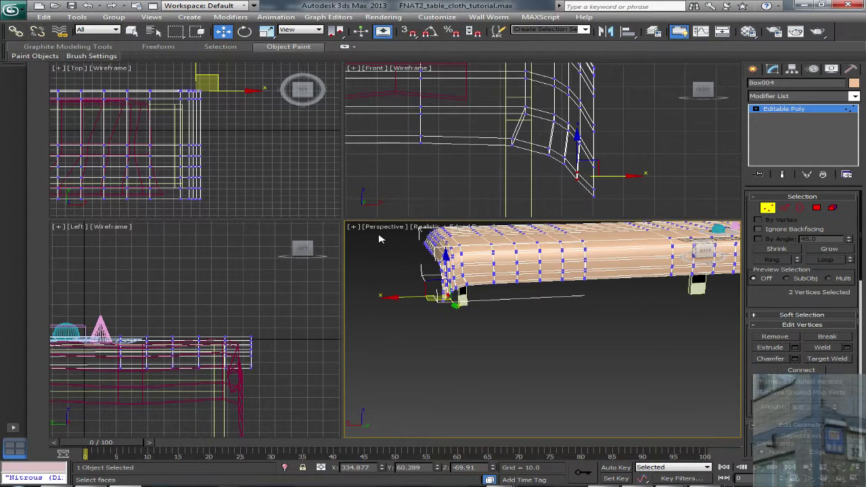
{"action": "left_click_drag", "start_coordinate": [340, 218], "coordinate": [122, 112]}
{"action": "middle_click_drag", "start_coordinate": [448, 198], "coordinate": [380, 229], "text": "alt"}
{"action": "middle_click_drag", "start_coordinate": [362, 262], "coordinate": [340, 273], "text": "alt"}
{"action": "middle_click_drag", "start_coordinate": [474, 287], "coordinate": [582, 313], "text": "alt"}
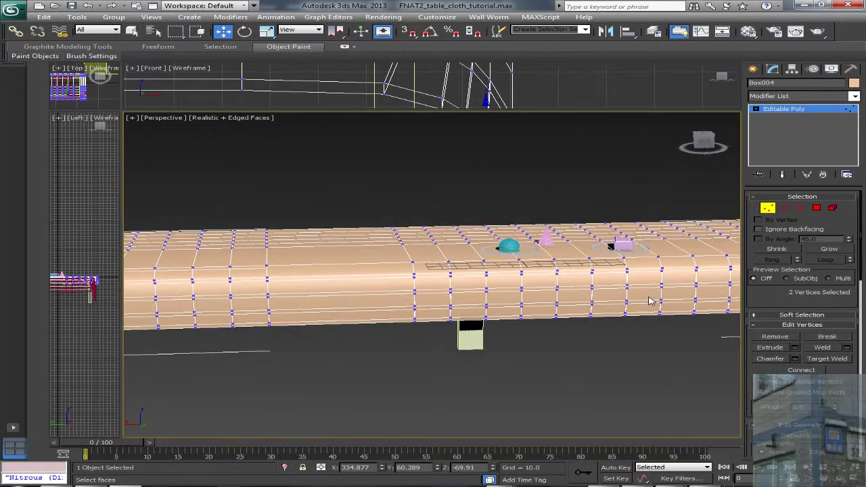
{"action": "middle_click_drag", "start_coordinate": [649, 302], "coordinate": [511, 305], "text": "alt"}
{"action": "middle_click_drag", "start_coordinate": [348, 293], "coordinate": [293, 288], "text": "alt"}
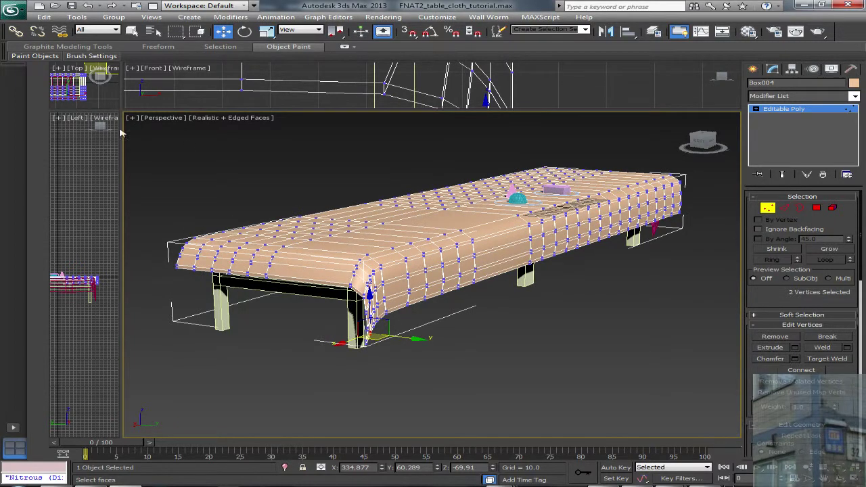
{"action": "left_click_drag", "start_coordinate": [121, 107], "coordinate": [278, 205]}
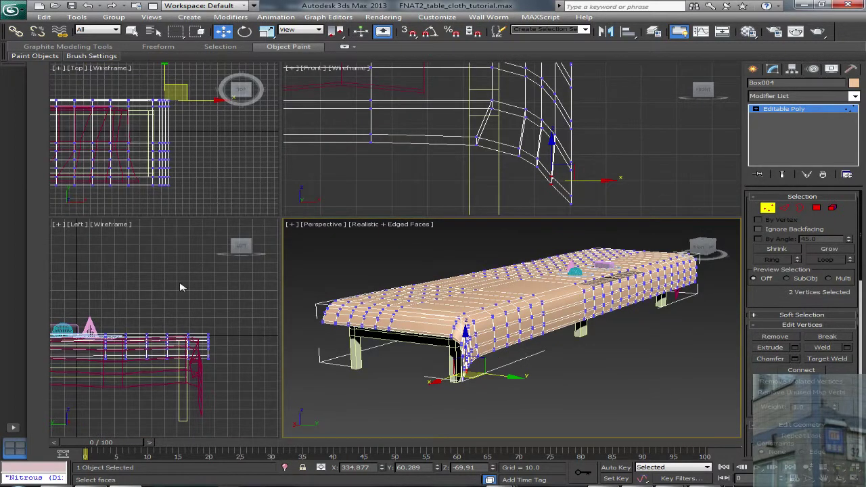
Step: Select the vertices along the lower rim of the cloth's short end in the left view
{"action": "middle_click_drag", "start_coordinate": [98, 155], "coordinate": [161, 159]}
{"action": "scroll", "coordinate": [167, 159], "scroll_direction": "down", "scroll_amount": 5}
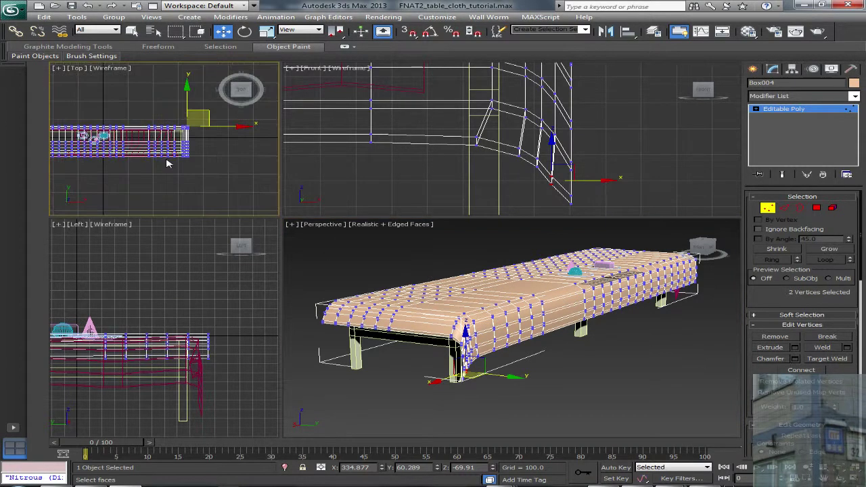
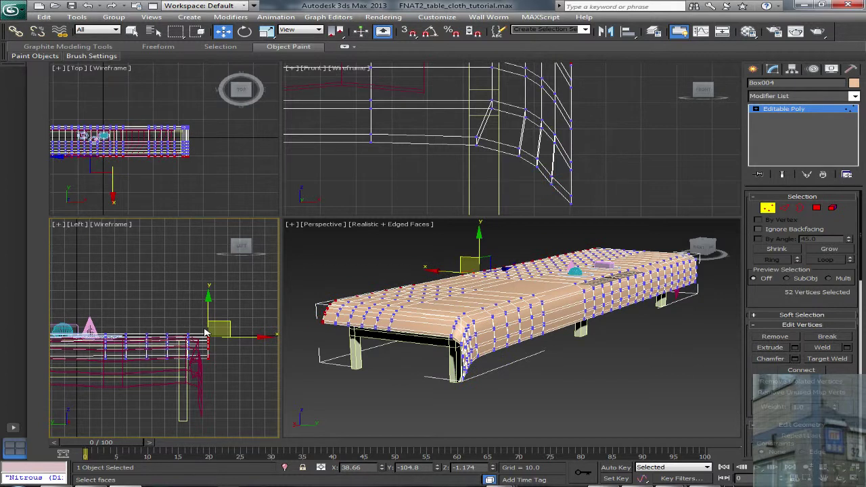
{"action": "middle_click_drag", "start_coordinate": [154, 357], "coordinate": [195, 363]}
{"action": "scroll", "coordinate": [219, 352], "scroll_direction": "down", "scroll_amount": 2}
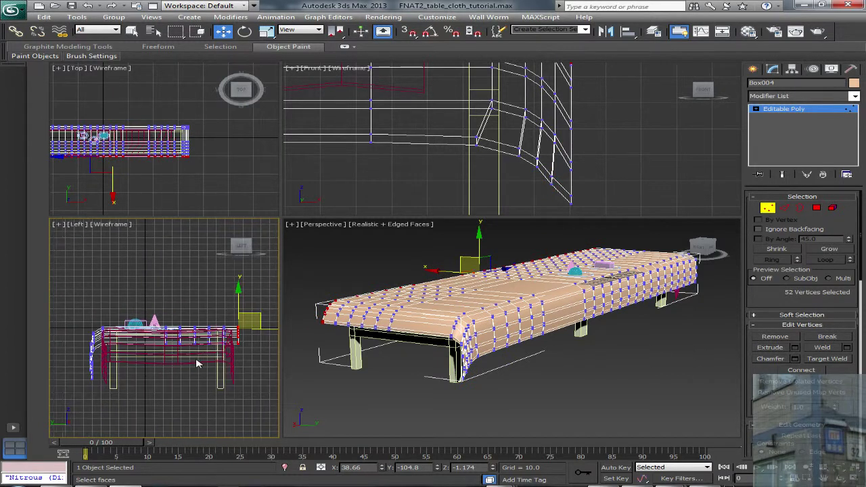
{"action": "scroll", "coordinate": [134, 360], "scroll_direction": "up", "scroll_amount": 2}
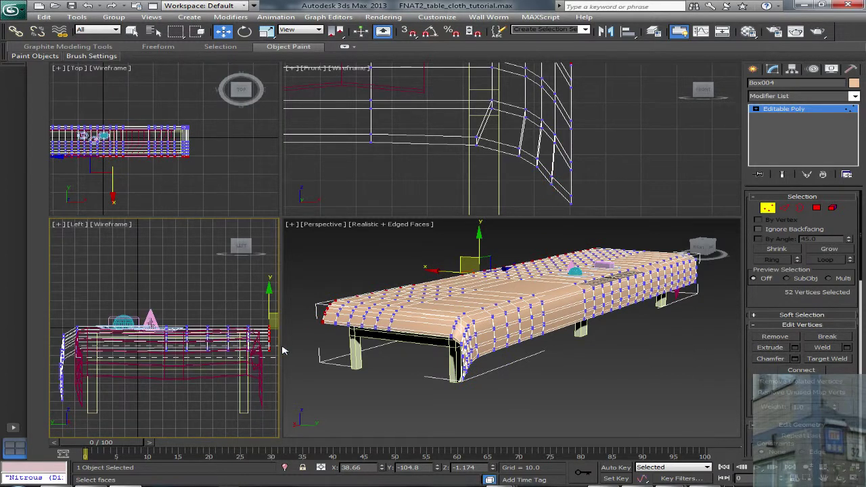
{"action": "left_click_drag", "start_coordinate": [283, 341], "coordinate": [282, 339]}
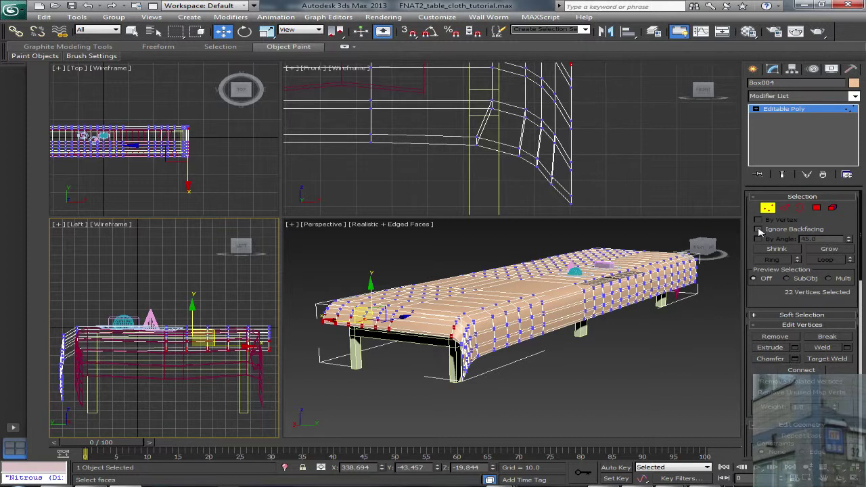
Step: Try to lower the selected rim vertices of the short end along Z
{"action": "middle_click_drag", "start_coordinate": [611, 276], "coordinate": [550, 323], "text": "alt"}
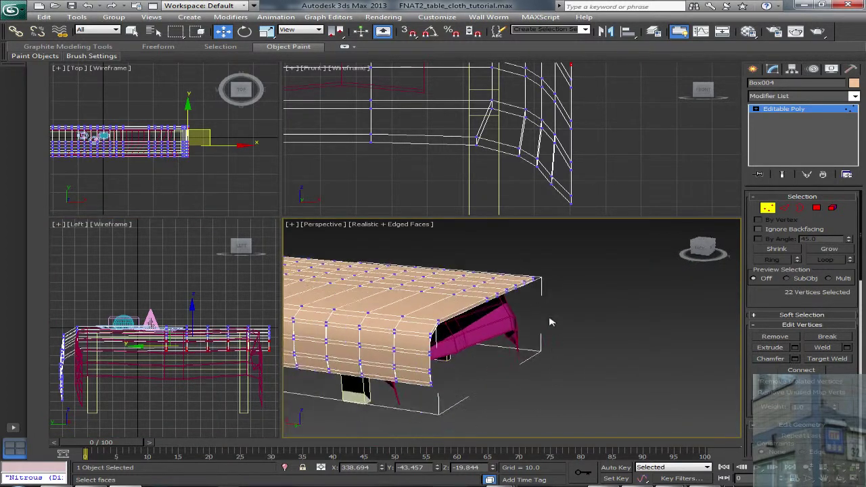
{"action": "middle_click_drag", "start_coordinate": [493, 306], "coordinate": [492, 287], "text": "alt"}
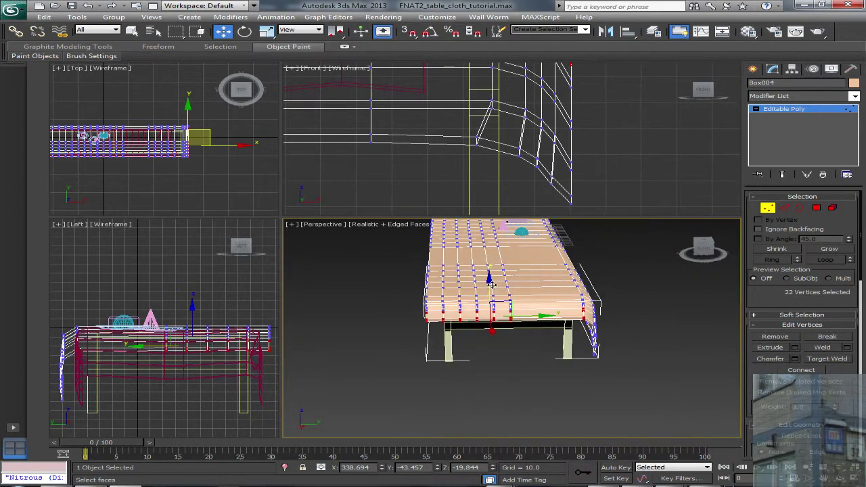
{"action": "left_click_drag", "start_coordinate": [491, 287], "coordinate": [491, 304]}
{"action": "mouse_move", "coordinate": [518, 307]}
{"action": "middle_mouse_down", "text": "alt"}
{"action": "mouse_move", "coordinate": [500, 300]}
{"action": "mouse_move", "coordinate": [533, 308]}
{"action": "middle_mouse_up", "text": "alt"}
{"action": "key", "text": "ctrl+z"}
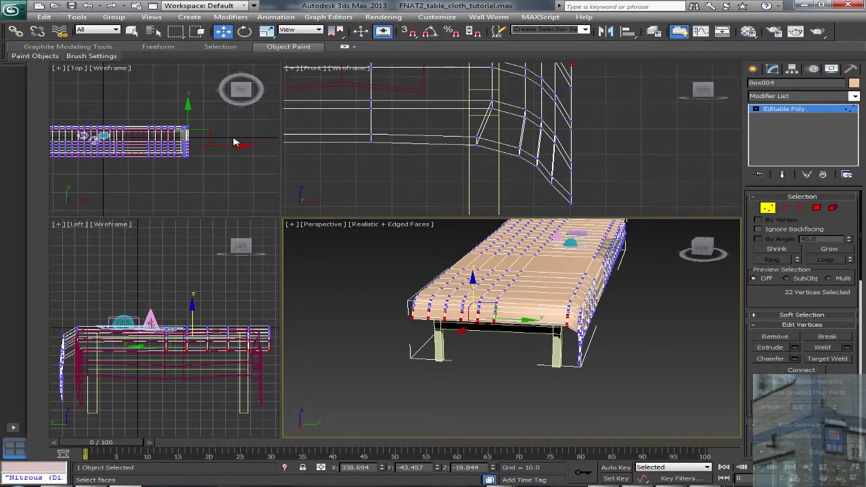
Step: Add the missed vertices near the short end's rim to the selection and lower the whole selection along Z
{"action": "left_click_drag", "start_coordinate": [283, 216], "coordinate": [255, 314]}
{"action": "middle_click_drag", "start_coordinate": [447, 164], "coordinate": [507, 203]}
{"action": "scroll", "coordinate": [511, 207], "scroll_direction": "down", "scroll_amount": 3}
{"action": "middle_click_drag", "start_coordinate": [614, 194], "coordinate": [584, 212]}
{"action": "scroll", "coordinate": [585, 215], "scroll_direction": "up", "scroll_amount": 1}
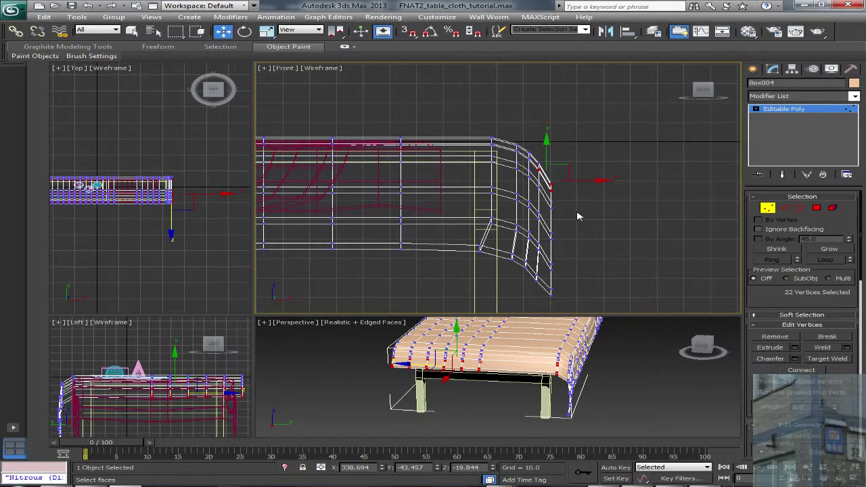
{"action": "scroll", "coordinate": [579, 216], "scroll_direction": "up", "scroll_amount": 1}
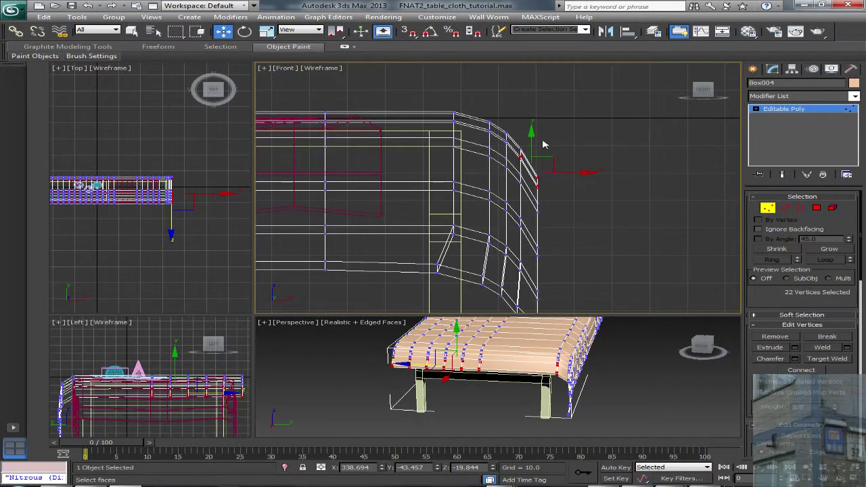
{"action": "left_click_drag", "start_coordinate": [521, 150], "coordinate": [518, 153], "text": "ctrl"}
{"action": "middle_click_drag", "start_coordinate": [519, 363], "coordinate": [474, 363], "text": "alt"}
{"action": "mouse_move", "coordinate": [449, 334]}
{"action": "left_mouse_down"}
{"action": "mouse_move", "coordinate": [448, 350]}
{"action": "mouse_move", "coordinate": [447, 342]}
{"action": "left_mouse_up"}
{"action": "middle_click_drag", "start_coordinate": [447, 342], "coordinate": [455, 344], "text": "alt"}
{"action": "mouse_move", "coordinate": [423, 326]}
{"action": "left_mouse_down"}
{"action": "mouse_move", "coordinate": [414, 348]}
{"action": "mouse_move", "coordinate": [421, 334]}
{"action": "left_mouse_up"}
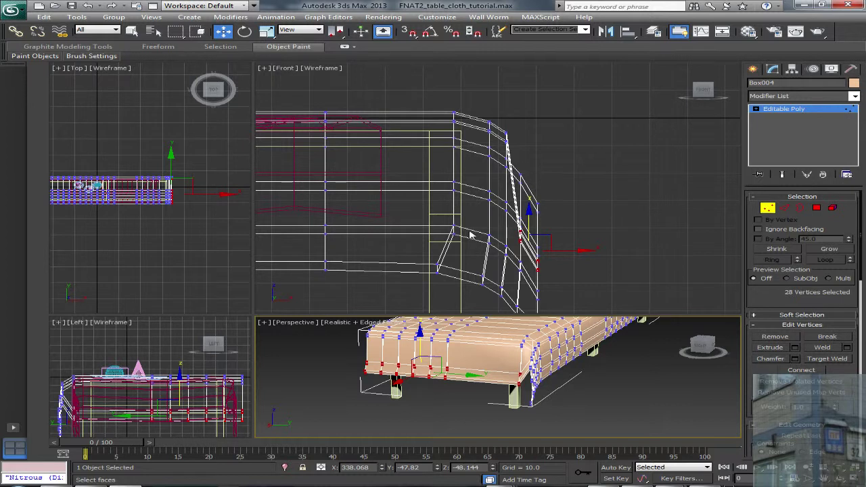
Step: Undo the last lowering and add the two missed vertex pairs near the corner to the selection
{"action": "left_click_drag", "start_coordinate": [254, 315], "coordinate": [156, 148]}
{"action": "middle_click_drag", "start_coordinate": [570, 308], "coordinate": [438, 306], "text": "alt"}
{"action": "key", "text": "ctrl+z"}
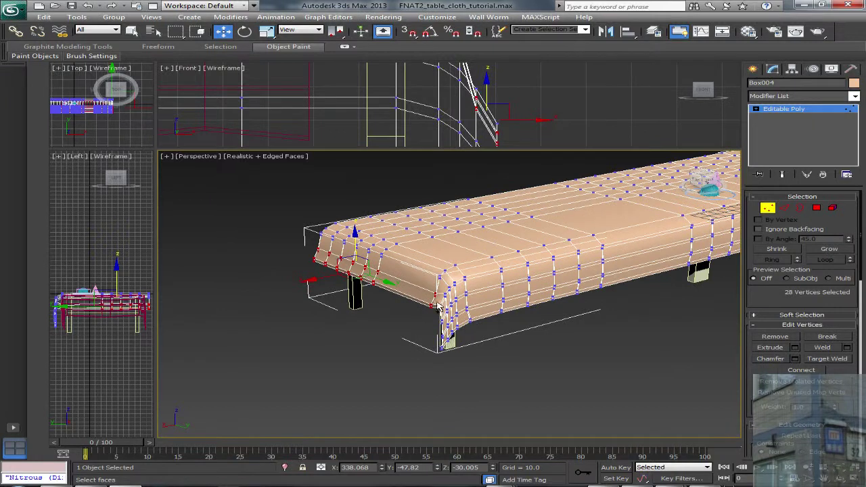
{"action": "left_click", "coordinate": [446, 316], "text": "ctrl"}
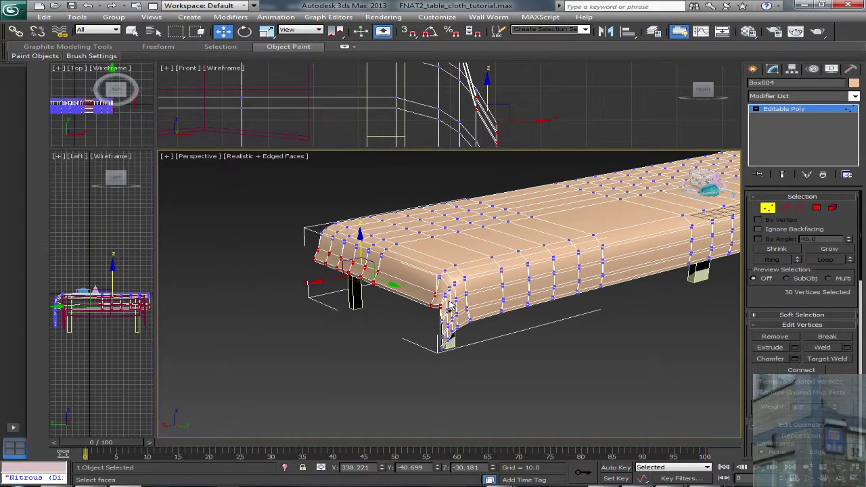
{"action": "left_click", "coordinate": [446, 298], "text": "ctrl"}
{"action": "middle_click_drag", "start_coordinate": [445, 298], "coordinate": [479, 298], "text": "alt"}
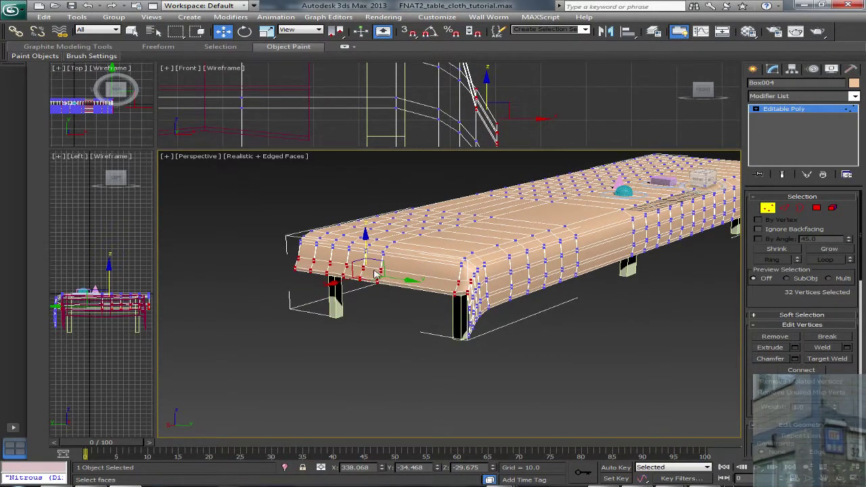
Step: Lower the selected rim vertices along Z and raise them back slightly to adjust the drop of the short end
{"action": "left_click_drag", "start_coordinate": [364, 238], "coordinate": [362, 286]}
{"action": "middle_click_drag", "start_coordinate": [361, 286], "coordinate": [390, 286], "text": "alt"}
{"action": "left_click_drag", "start_coordinate": [370, 268], "coordinate": [371, 250]}
{"action": "middle_click_drag", "start_coordinate": [371, 249], "coordinate": [388, 286], "text": "alt"}
Step: Narrow the selection to the four rim vertices nearest the corner and lower them to a Z position of about -43
{"action": "left_click_drag", "start_coordinate": [344, 295], "coordinate": [408, 326], "text": "alt"}
{"action": "left_click_drag", "start_coordinate": [516, 299], "coordinate": [502, 298]}
{"action": "middle_click_drag", "start_coordinate": [499, 297], "coordinate": [508, 293], "text": "alt"}
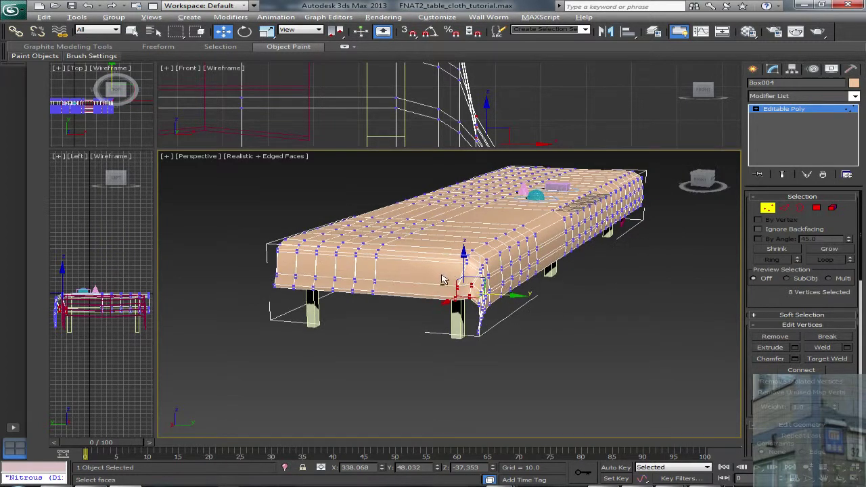
{"action": "left_click_drag", "start_coordinate": [459, 310], "coordinate": [461, 312], "text": "alt"}
{"action": "left_click_drag", "start_coordinate": [470, 268], "coordinate": [469, 275]}
{"action": "middle_click_drag", "start_coordinate": [469, 275], "coordinate": [436, 298], "text": "alt"}
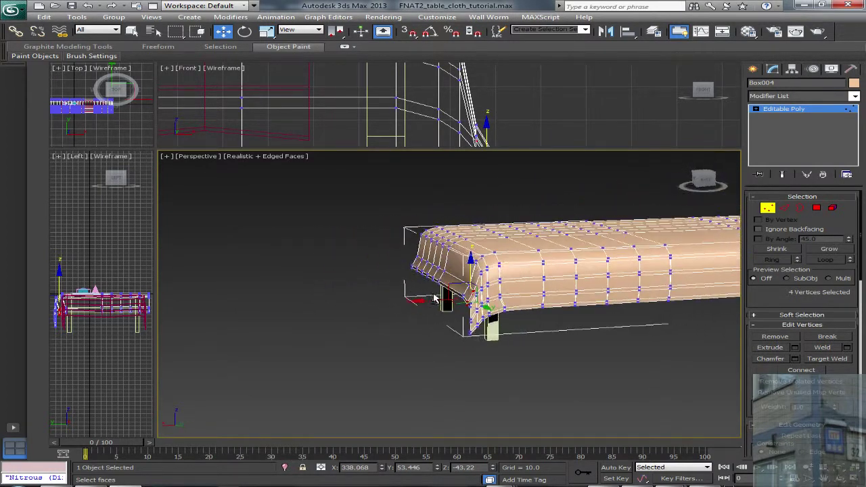
{"action": "middle_click_drag", "start_coordinate": [472, 331], "coordinate": [496, 318], "text": "alt"}
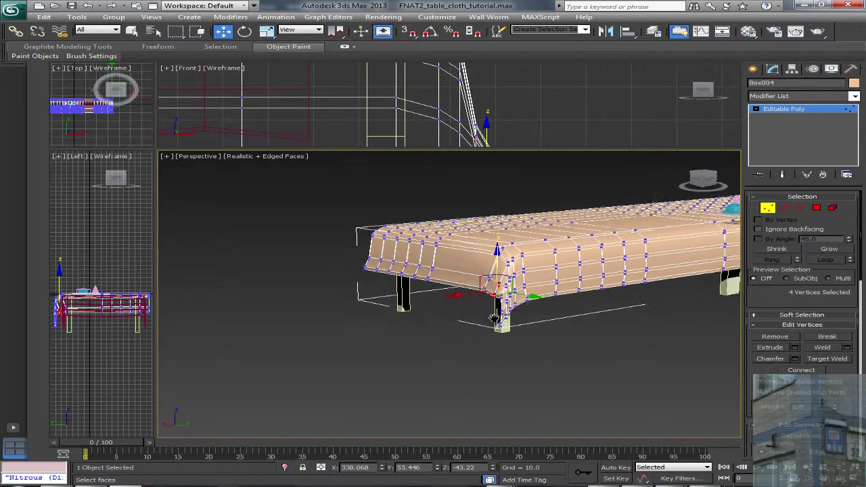
Step: Reposition the hem's vertex pairs beside the corner in a close-up to smooth the transition to the long side
{"action": "scroll", "coordinate": [494, 321], "scroll_direction": "up", "scroll_amount": 3}
{"action": "scroll", "coordinate": [505, 327], "scroll_direction": "down", "scroll_amount": 6}
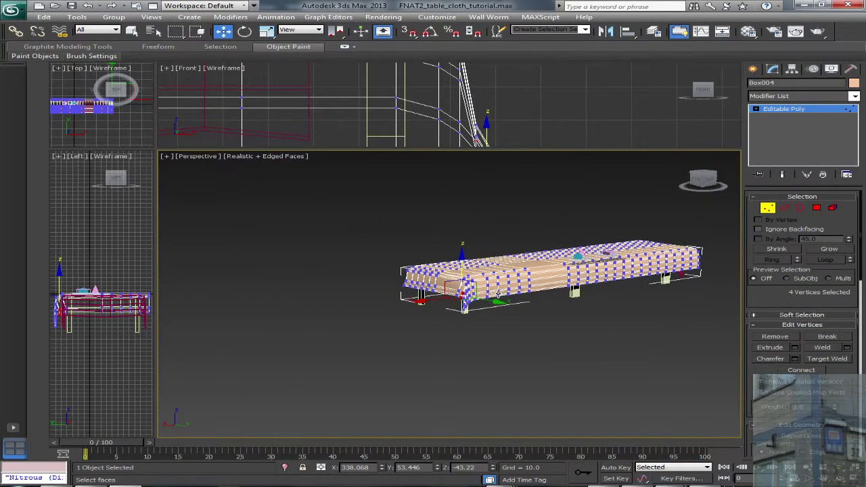
{"action": "scroll", "coordinate": [509, 310], "scroll_direction": "up", "scroll_amount": 3}
{"action": "scroll", "coordinate": [509, 310], "scroll_direction": "up", "scroll_amount": 5}
{"action": "middle_click_drag", "start_coordinate": [592, 332], "coordinate": [579, 324]}
{"action": "left_click_drag", "start_coordinate": [394, 285], "coordinate": [370, 300]}
{"action": "middle_click_drag", "start_coordinate": [369, 295], "coordinate": [386, 296], "text": "alt"}
{"action": "middle_click_drag", "start_coordinate": [449, 328], "coordinate": [449, 320]}
{"action": "left_click", "coordinate": [540, 323]}
{"action": "left_click_drag", "start_coordinate": [538, 306], "coordinate": [497, 304]}
{"action": "middle_click_drag", "start_coordinate": [491, 285], "coordinate": [497, 287]}
Step: Shift the corner hem's vertex pair inward, and move the neighbouring pair to about Y 40, Z -47
{"action": "left_click", "coordinate": [526, 236]}
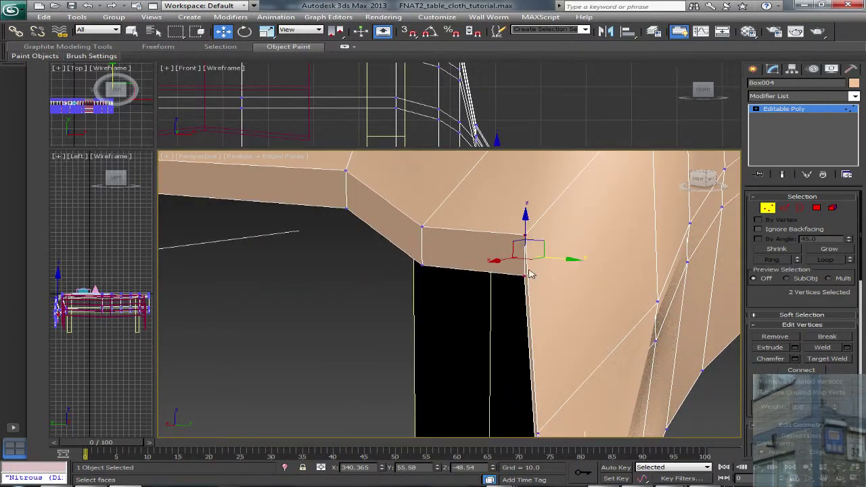
{"action": "left_click_drag", "start_coordinate": [534, 248], "coordinate": [423, 258]}
{"action": "middle_click_drag", "start_coordinate": [417, 254], "coordinate": [597, 289]}
{"action": "left_click_drag", "start_coordinate": [303, 236], "coordinate": [398, 313]}
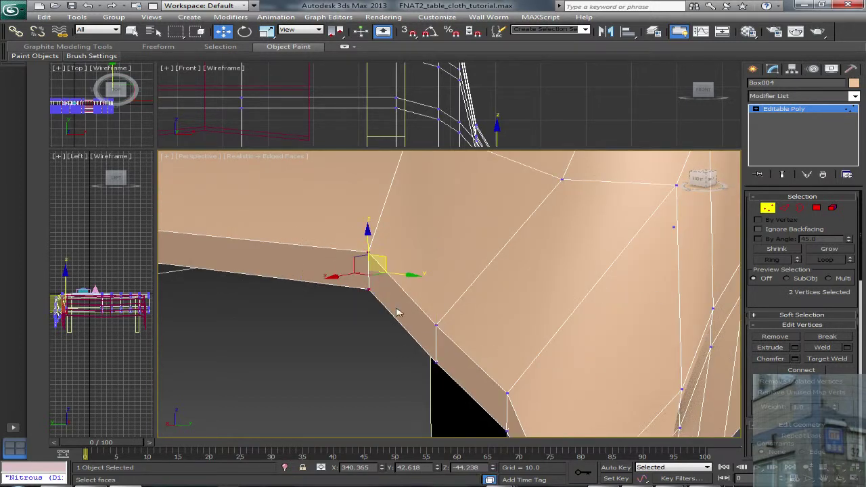
Step: Clear the vertex selection and examine the finished corner, the short end and both long sides of the cloth
{"action": "scroll", "coordinate": [369, 292], "scroll_direction": "down", "scroll_amount": 10}
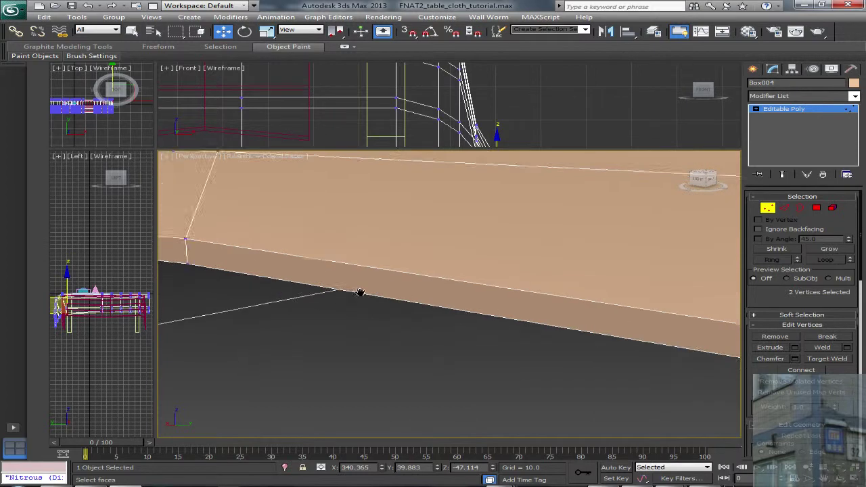
{"action": "middle_click_drag", "start_coordinate": [364, 298], "coordinate": [522, 296], "text": "alt"}
{"action": "scroll", "coordinate": [520, 294], "scroll_direction": "up", "scroll_amount": 5}
{"action": "scroll", "coordinate": [575, 304], "scroll_direction": "down", "scroll_amount": 7}
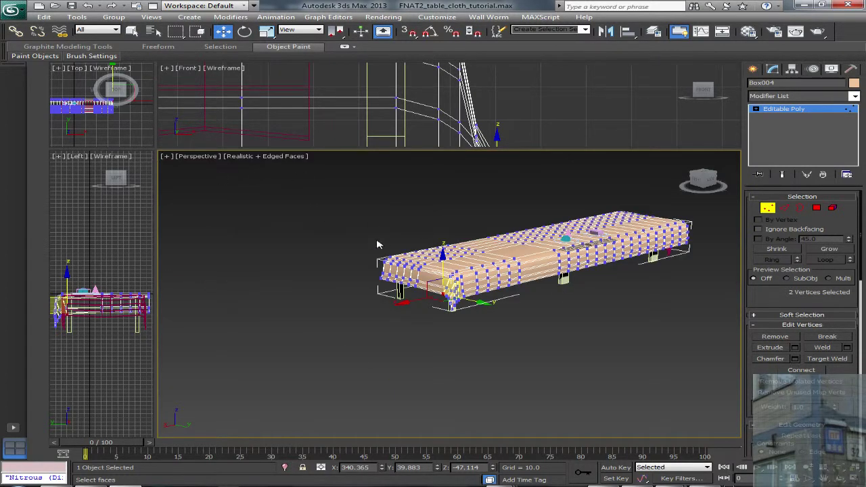
{"action": "left_click", "coordinate": [337, 228]}
{"action": "middle_click_drag", "start_coordinate": [477, 298], "coordinate": [608, 297], "text": "alt"}
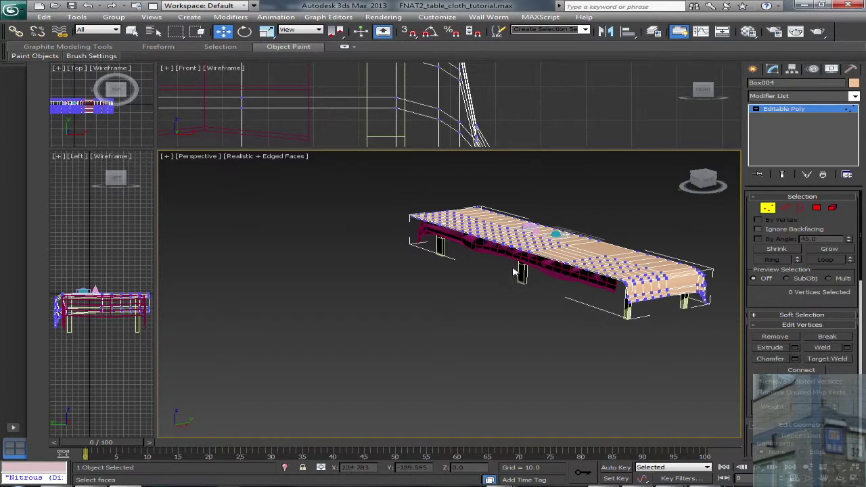
{"action": "middle_click_drag", "start_coordinate": [457, 249], "coordinate": [621, 270], "text": "alt"}
Step: Shift groups of hem vertices along the cloth's back long side vertically to give the hem uneven waves
{"action": "left_click", "coordinate": [767, 209]}
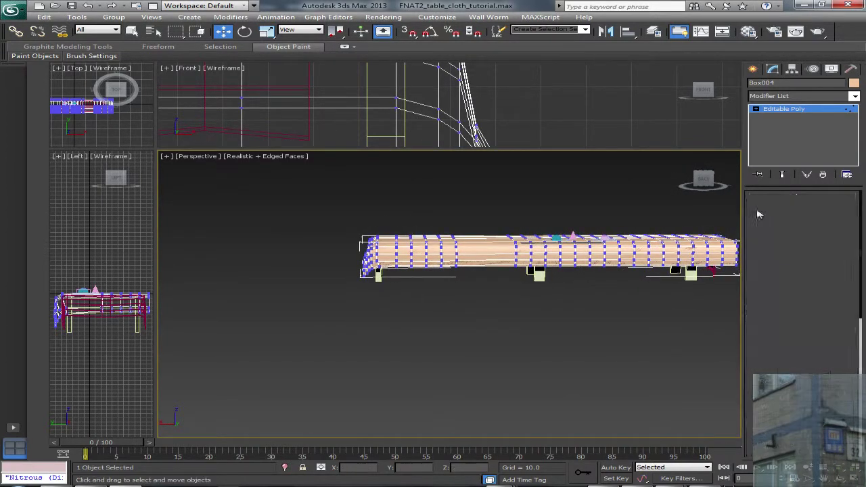
{"action": "key", "text": "1"}
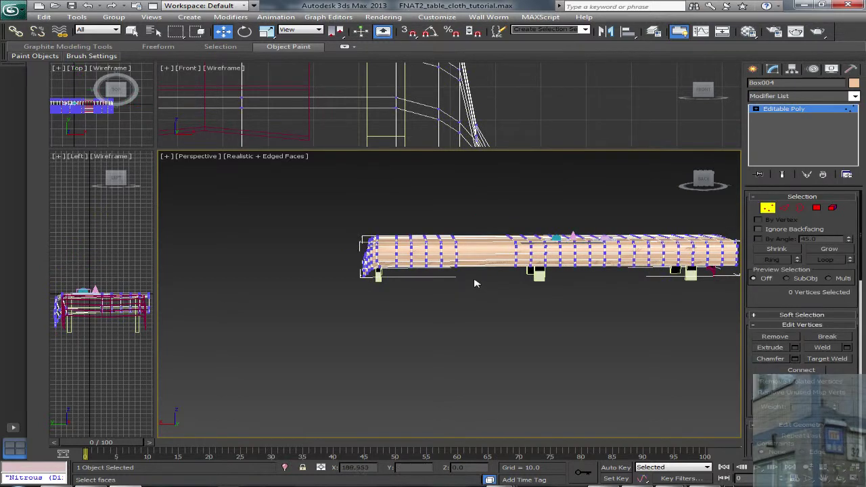
{"action": "left_click_drag", "start_coordinate": [419, 264], "coordinate": [419, 263]}
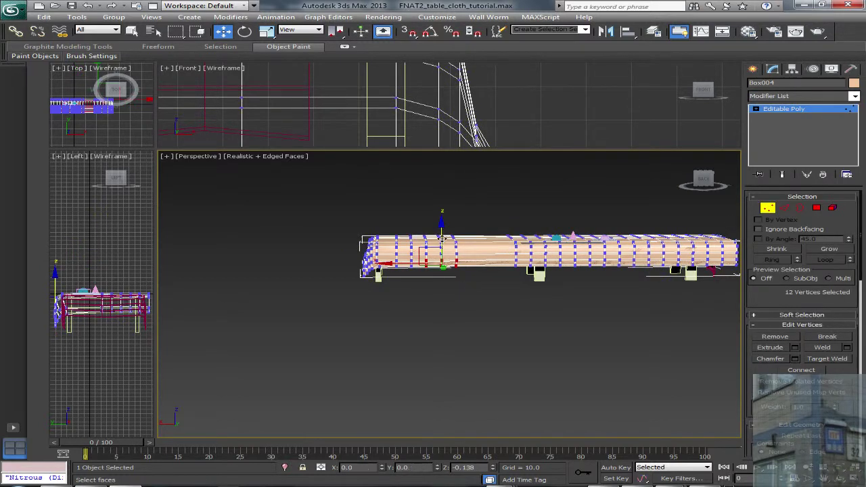
{"action": "left_click_drag", "start_coordinate": [534, 268], "coordinate": [509, 237]}
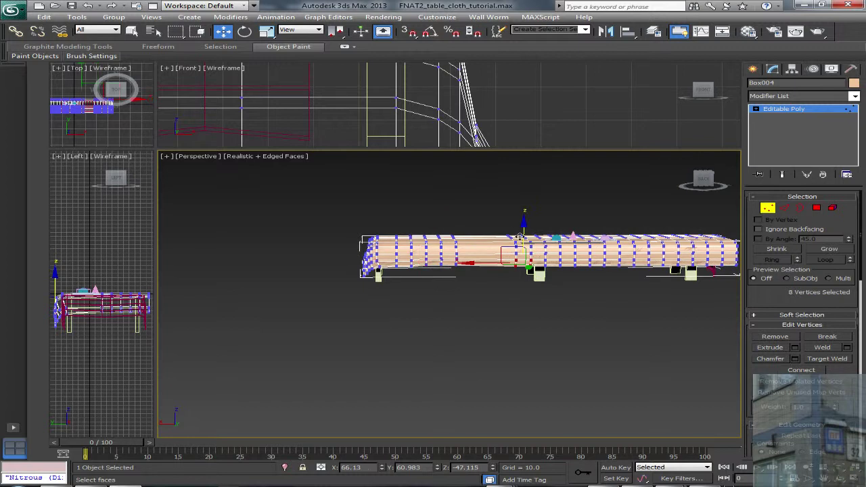
{"action": "left_click_drag", "start_coordinate": [593, 258], "coordinate": [588, 257]}
{"action": "left_click_drag", "start_coordinate": [605, 227], "coordinate": [604, 232]}
{"action": "left_click_drag", "start_coordinate": [661, 279], "coordinate": [642, 232]}
{"action": "left_click_drag", "start_coordinate": [627, 285], "coordinate": [614, 241]}
{"action": "middle_click_drag", "start_coordinate": [659, 257], "coordinate": [560, 261]}
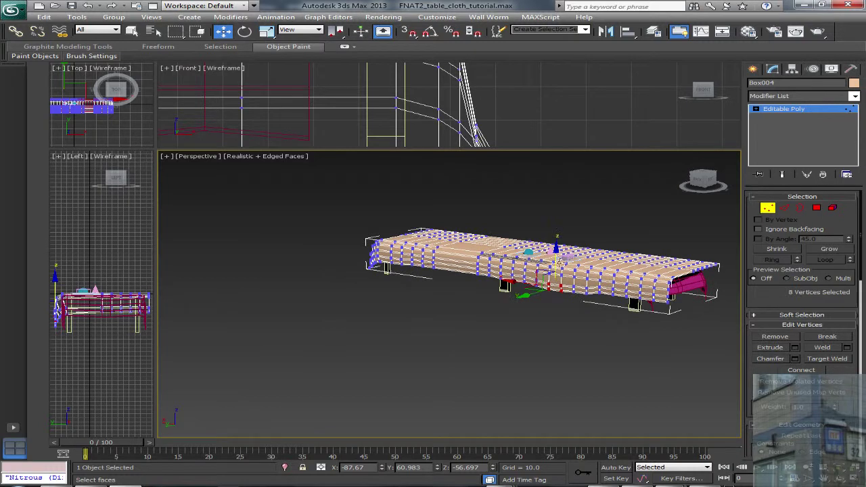
Step: Leave vertex editing and delete the beige tablecloth from the table
{"action": "left_click", "coordinate": [770, 211]}
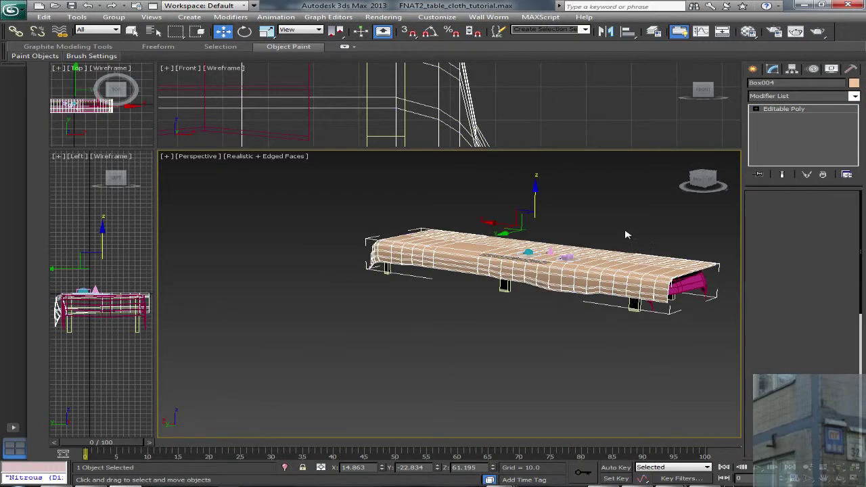
{"action": "left_click", "coordinate": [626, 234]}
{"action": "middle_click_drag", "start_coordinate": [549, 269], "coordinate": [527, 309], "text": "alt"}
{"action": "left_click", "coordinate": [532, 310]}
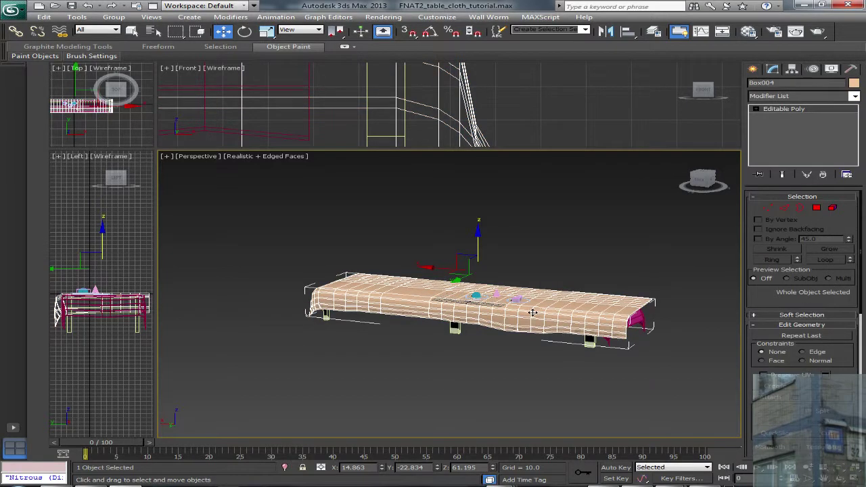
{"action": "key", "text": "Delete"}
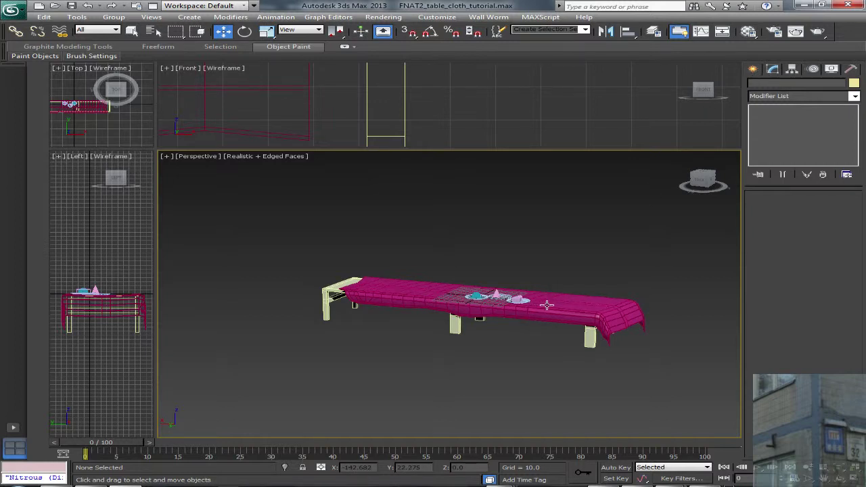
Step: Create a segmented box beside the table, about 206 long, 351 wide and 19 high
{"action": "left_click", "coordinate": [753, 70]}
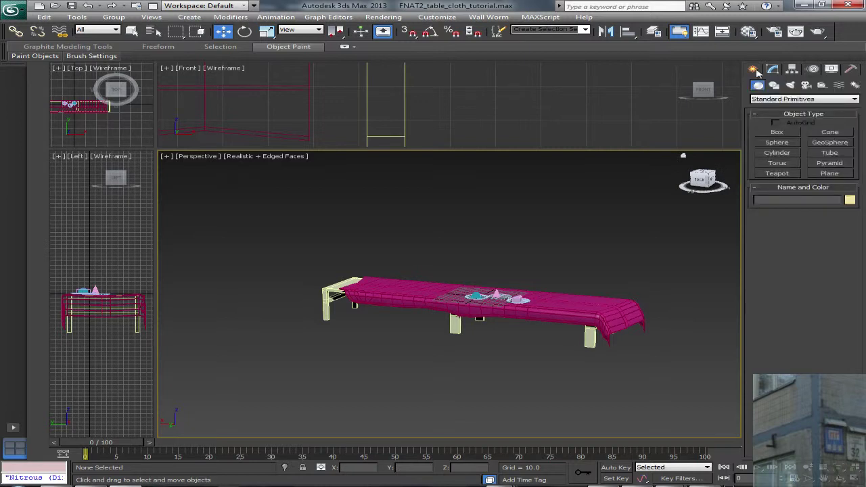
{"action": "left_click", "coordinate": [778, 132]}
{"action": "middle_click_drag", "start_coordinate": [346, 344], "coordinate": [352, 325]}
{"action": "left_click_drag", "start_coordinate": [325, 360], "coordinate": [604, 354]}
{"action": "left_click", "coordinate": [602, 343]}
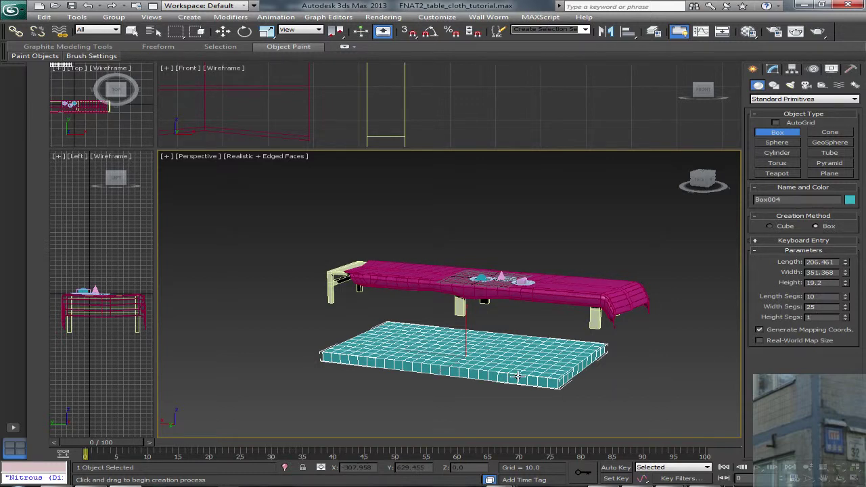
Step: Convert the new box to Editable Poly and enter vertex editing
{"action": "key", "text": "w"}
{"action": "right_click", "coordinate": [505, 360]}
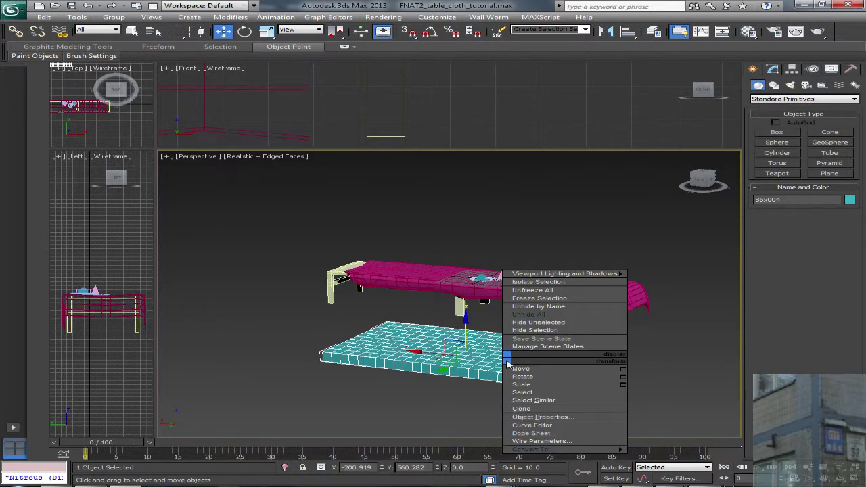
{"action": "mouse_move", "coordinate": [542, 450]}
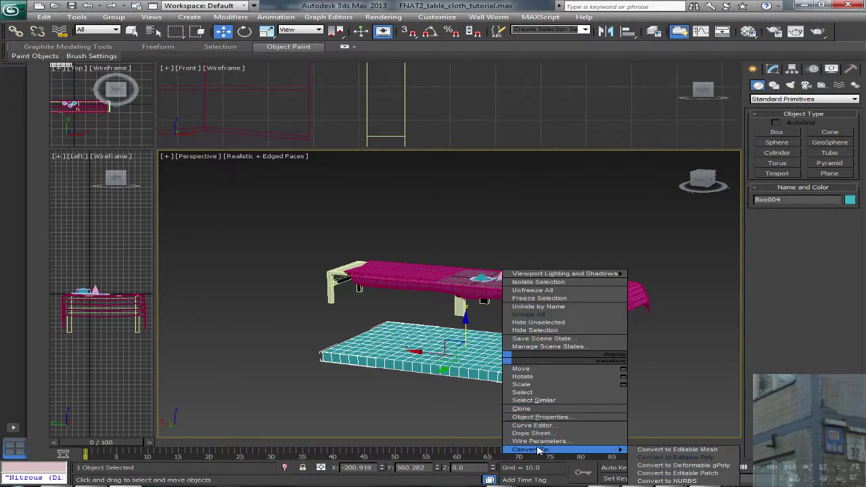
{"action": "left_click", "coordinate": [697, 459]}
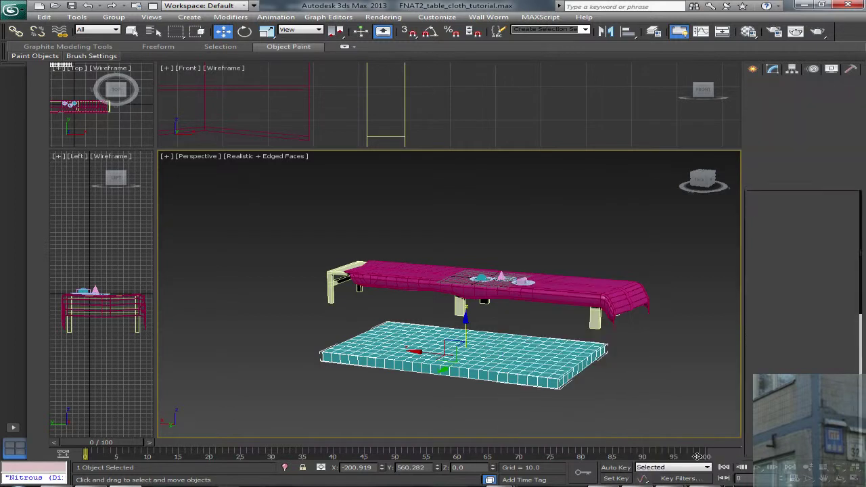
{"action": "left_click", "coordinate": [769, 209]}
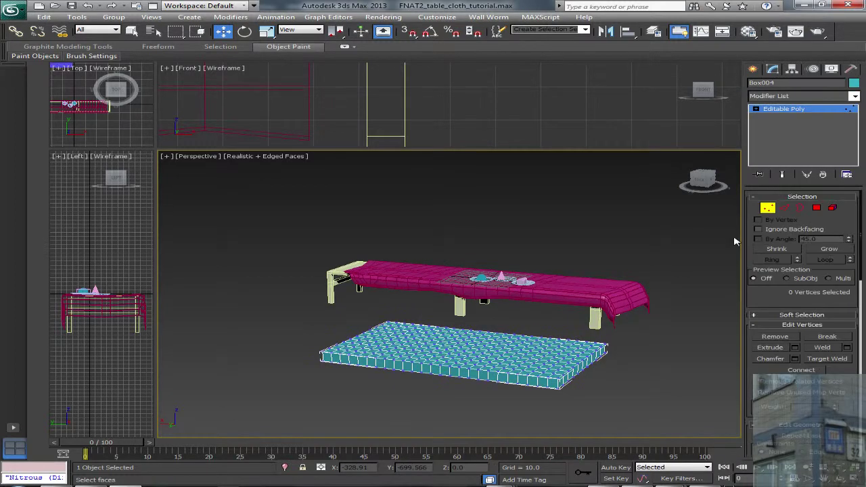
Step: Switch to Paint and enlarge the blank canvas to 1150 × 714 px
{"action": "middle_click_drag", "start_coordinate": [597, 351], "coordinate": [465, 284], "text": "alt"}
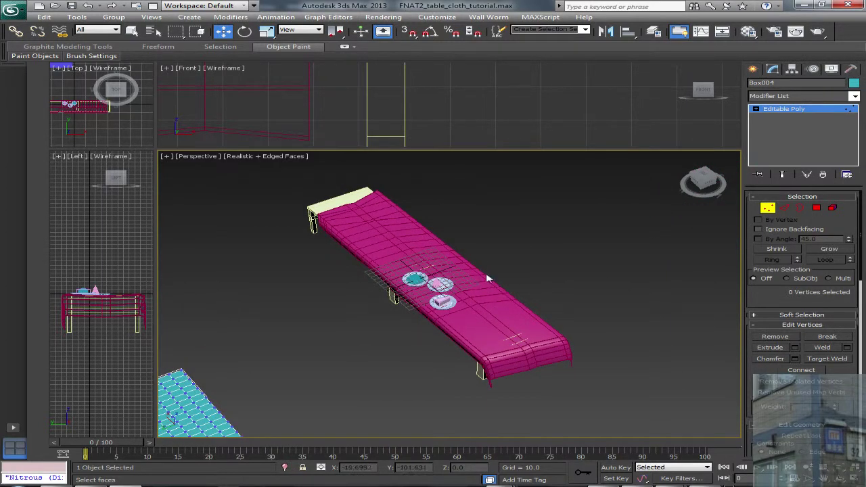
{"action": "middle_click_drag", "start_coordinate": [420, 278], "coordinate": [434, 281]}
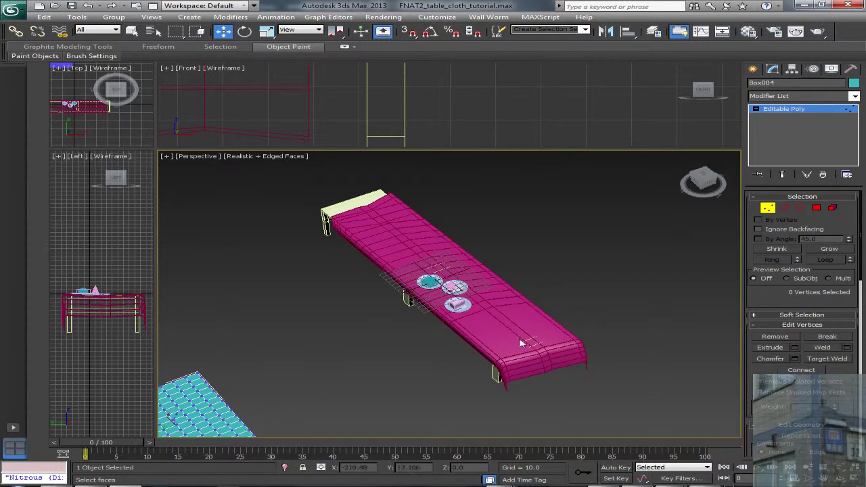
{"action": "left_click", "coordinate": [15, 484]}
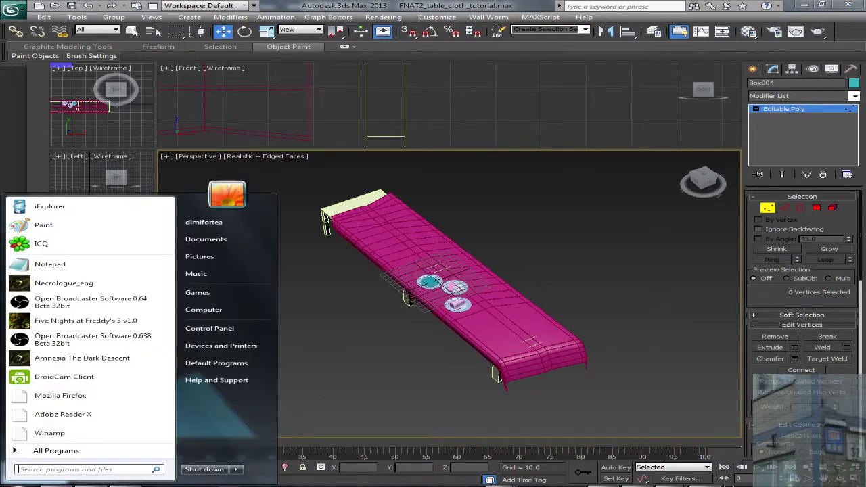
{"action": "left_click", "coordinate": [58, 231]}
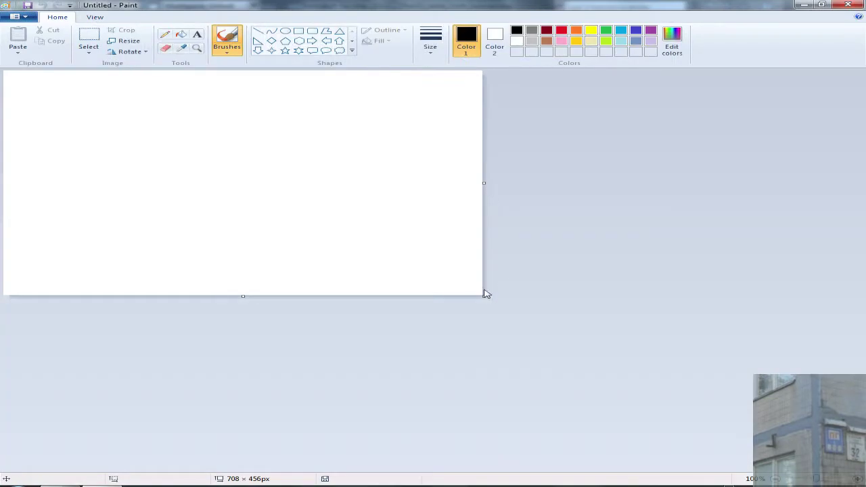
{"action": "left_click_drag", "start_coordinate": [483, 295], "coordinate": [782, 423]}
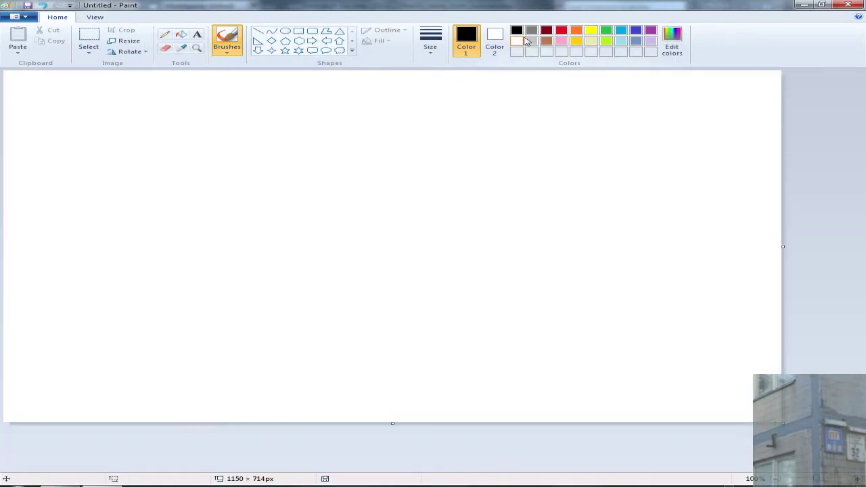
Step: Set the brush to the thickest line size and the drawing colour to turquoise blue
{"action": "left_click", "coordinate": [431, 40]}
{"action": "left_click", "coordinate": [625, 33]}
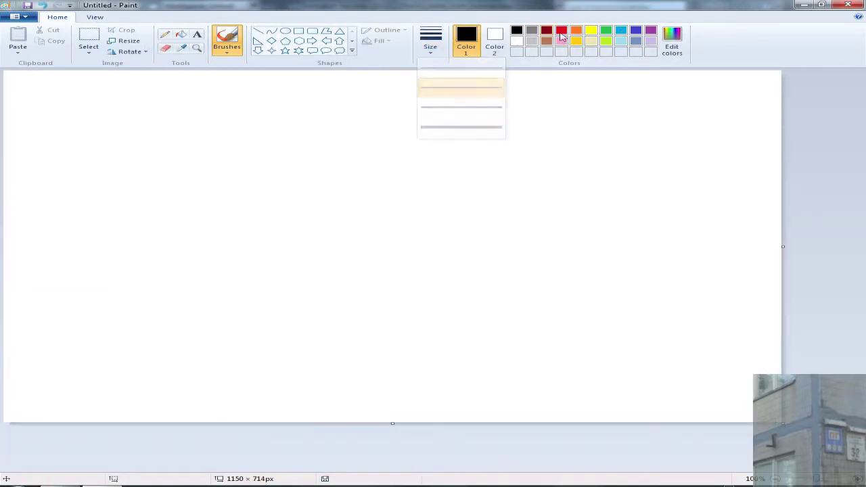
{"action": "left_click", "coordinate": [431, 41]}
{"action": "left_click", "coordinate": [441, 121]}
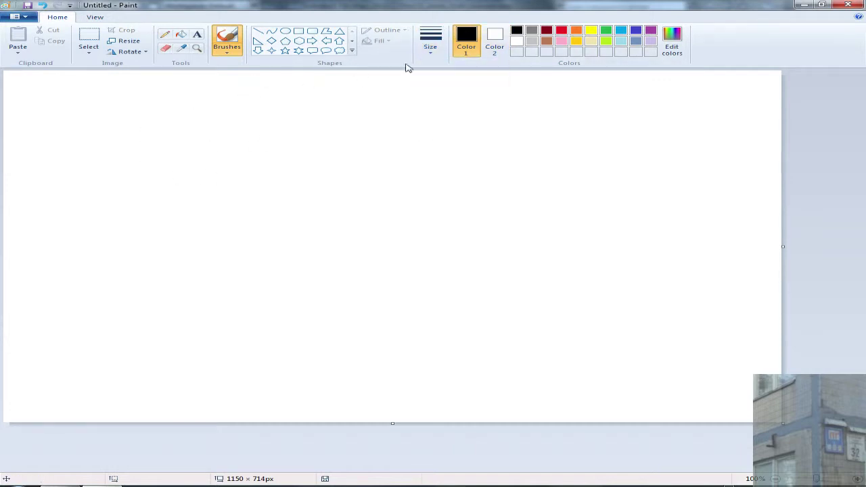
{"action": "left_click", "coordinate": [622, 31]}
Step: Sketch a perspective view of a tablecloth with sloping sides, adding dashed strokes for its hidden edges
{"action": "mouse_move", "coordinate": [197, 114]}
{"action": "left_mouse_down"}
{"action": "mouse_move", "coordinate": [91, 172]}
{"action": "mouse_move", "coordinate": [482, 167]}
{"action": "mouse_move", "coordinate": [198, 113]}
{"action": "left_mouse_up"}
{"action": "mouse_move", "coordinate": [47, 169]}
{"action": "left_mouse_down"}
{"action": "mouse_move", "coordinate": [2, 189]}
{"action": "mouse_move", "coordinate": [329, 305]}
{"action": "mouse_move", "coordinate": [350, 245]}
{"action": "mouse_move", "coordinate": [343, 296]}
{"action": "mouse_move", "coordinate": [513, 232]}
{"action": "mouse_move", "coordinate": [508, 170]}
{"action": "mouse_move", "coordinate": [482, 166]}
{"action": "left_mouse_up"}
{"action": "left_click", "coordinate": [200, 116]}
{"action": "left_click", "coordinate": [218, 132]}
{"action": "left_click_drag", "start_coordinate": [220, 153], "coordinate": [211, 156]}
{"action": "left_click_drag", "start_coordinate": [194, 164], "coordinate": [184, 167]}
{"action": "left_click_drag", "start_coordinate": [168, 174], "coordinate": [143, 186]}
{"action": "left_click_drag", "start_coordinate": [104, 196], "coordinate": [50, 212]}
{"action": "left_click_drag", "start_coordinate": [283, 160], "coordinate": [293, 161]}
{"action": "left_click_drag", "start_coordinate": [335, 166], "coordinate": [352, 170]}
{"action": "left_click_drag", "start_coordinate": [371, 174], "coordinate": [389, 176]}
{"action": "left_click_drag", "start_coordinate": [474, 201], "coordinate": [484, 203]}
{"action": "left_click_drag", "start_coordinate": [510, 209], "coordinate": [523, 210]}
Step: Undo the most recent dashed strokes and erase the rest of the perspective sketch
{"action": "key", "text": "ctrl+z"}
{"action": "key", "text": "ctrl+z"}
{"action": "key", "text": "ctrl+z"}
{"action": "key", "text": "ctrl+z"}
{"action": "key", "text": "ctrl+z"}
{"action": "key", "text": "ctrl+z"}
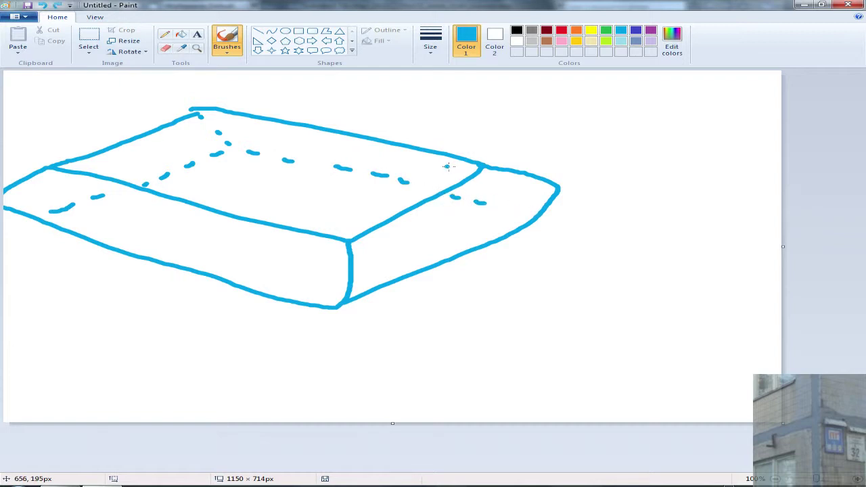
{"action": "key", "text": "ctrl+z"}
{"action": "key", "text": "ctrl+z"}
{"action": "key", "text": "ctrl+z"}
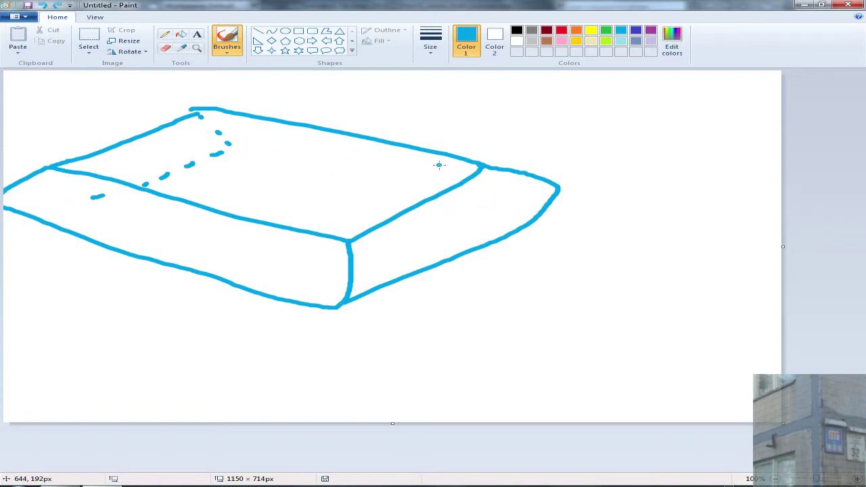
{"action": "key", "text": "ctrl+a"}
{"action": "key", "text": "Delete"}
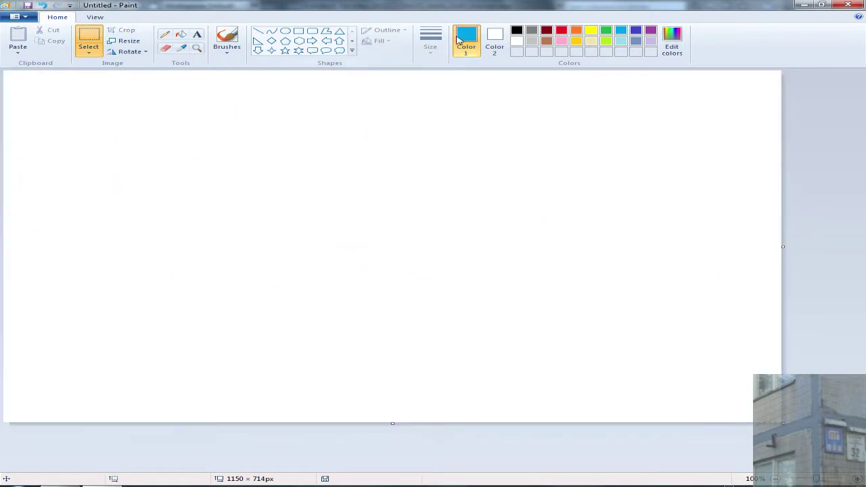
Step: Sketch a top view of the cloth: a large rectangle, a rounded inner rectangle and dashed diagonals from the corners
{"action": "left_click", "coordinate": [227, 37]}
{"action": "mouse_move", "coordinate": [122, 103]}
{"action": "left_mouse_down"}
{"action": "mouse_move", "coordinate": [136, 327]}
{"action": "mouse_move", "coordinate": [584, 352]}
{"action": "mouse_move", "coordinate": [715, 157]}
{"action": "mouse_move", "coordinate": [435, 97]}
{"action": "mouse_move", "coordinate": [122, 102]}
{"action": "mouse_move", "coordinate": [169, 123]}
{"action": "left_mouse_up"}
{"action": "left_click_drag", "start_coordinate": [185, 132], "coordinate": [195, 137]}
{"action": "left_click_drag", "start_coordinate": [205, 143], "coordinate": [226, 151]}
{"action": "left_click_drag", "start_coordinate": [169, 327], "coordinate": [178, 325]}
{"action": "left_click_drag", "start_coordinate": [195, 317], "coordinate": [228, 306]}
{"action": "left_click_drag", "start_coordinate": [247, 296], "coordinate": [255, 294]}
{"action": "left_click_drag", "start_coordinate": [618, 303], "coordinate": [622, 306]}
{"action": "left_click_drag", "start_coordinate": [645, 316], "coordinate": [653, 321]}
{"action": "left_click_drag", "start_coordinate": [666, 327], "coordinate": [698, 340]}
{"action": "left_click_drag", "start_coordinate": [656, 143], "coordinate": [667, 138]}
{"action": "left_click_drag", "start_coordinate": [686, 125], "coordinate": [698, 120]}
{"action": "left_click_drag", "start_coordinate": [701, 113], "coordinate": [704, 111]}
{"action": "mouse_move", "coordinate": [615, 164]}
{"action": "left_mouse_down"}
{"action": "mouse_move", "coordinate": [294, 167]}
{"action": "mouse_move", "coordinate": [256, 250]}
{"action": "mouse_move", "coordinate": [541, 276]}
{"action": "mouse_move", "coordinate": [613, 205]}
{"action": "mouse_move", "coordinate": [597, 177]}
{"action": "left_mouse_up"}
{"action": "left_click", "coordinate": [353, 187]}
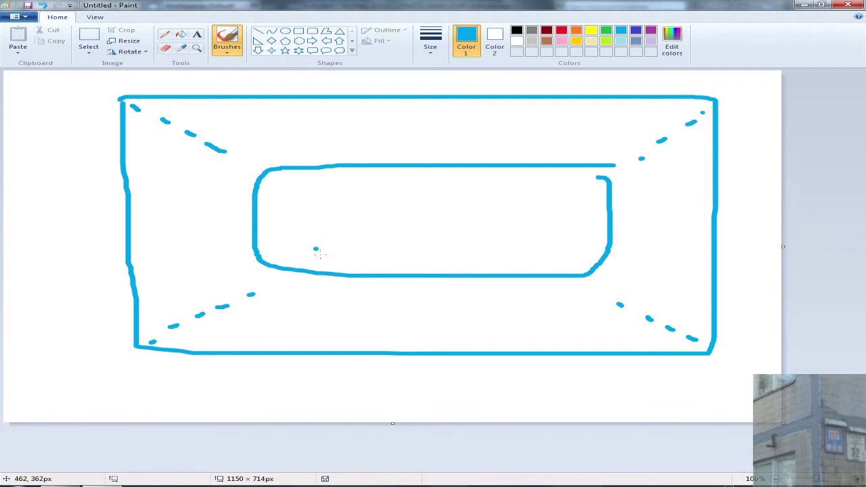
Step: Close Paint without saving the sketch and return to 3ds Max
{"action": "left_click", "coordinate": [850, 6]}
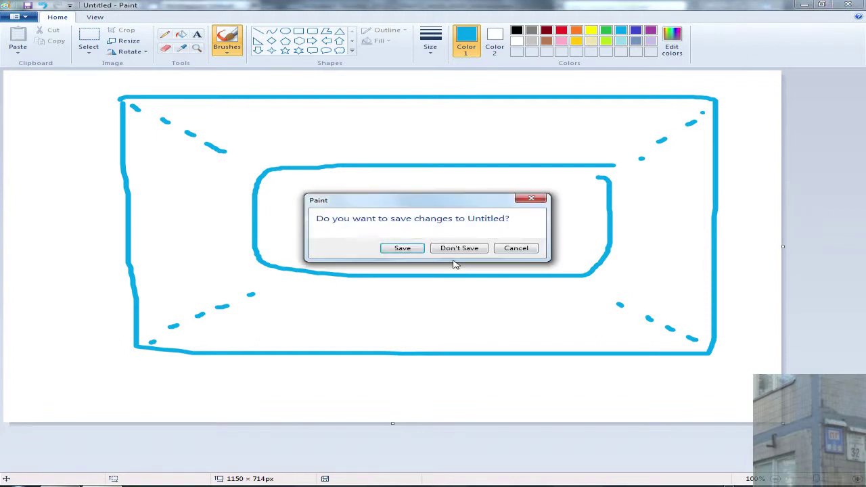
{"action": "left_click", "coordinate": [458, 251]}
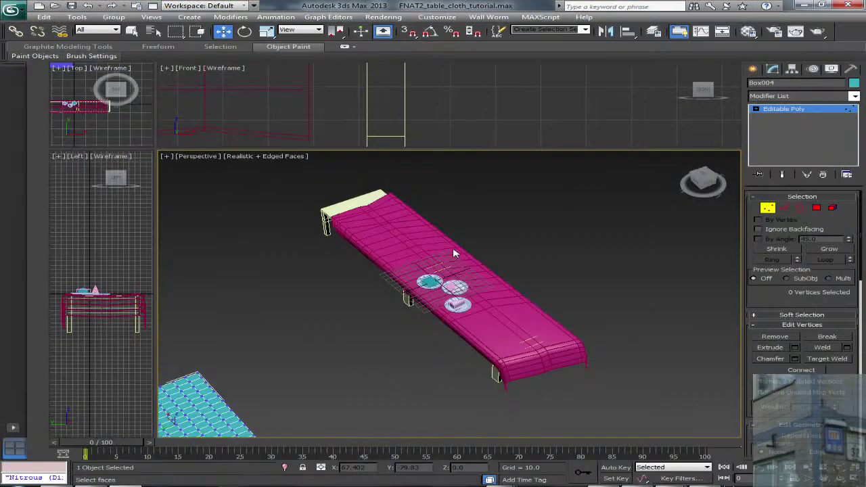
Step: Enlarge the Top viewport and frame the new box in it with vertex editing active
{"action": "middle_click_drag", "start_coordinate": [368, 316], "coordinate": [416, 269]}
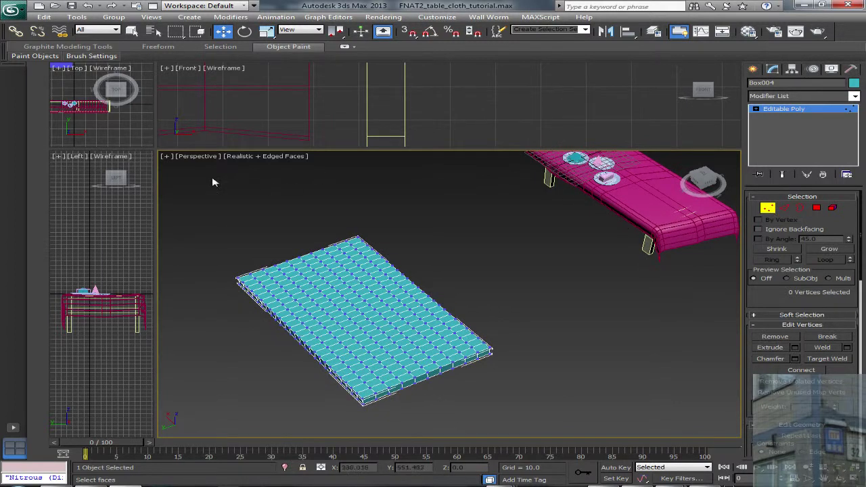
{"action": "left_click_drag", "start_coordinate": [155, 149], "coordinate": [285, 275]}
{"action": "middle_click_drag", "start_coordinate": [140, 186], "coordinate": [210, 196]}
{"action": "scroll", "coordinate": [200, 177], "scroll_direction": "down", "scroll_amount": 2}
{"action": "scroll", "coordinate": [193, 192], "scroll_direction": "up", "scroll_amount": 5}
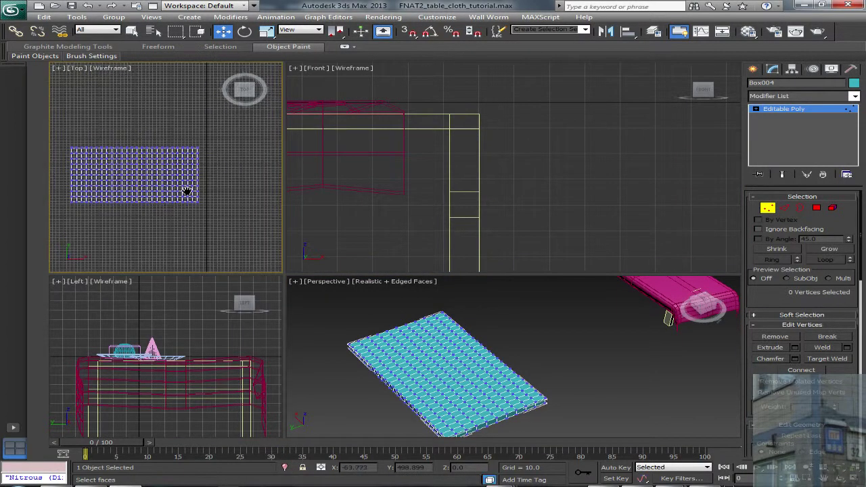
{"action": "left_click", "coordinate": [775, 211]}
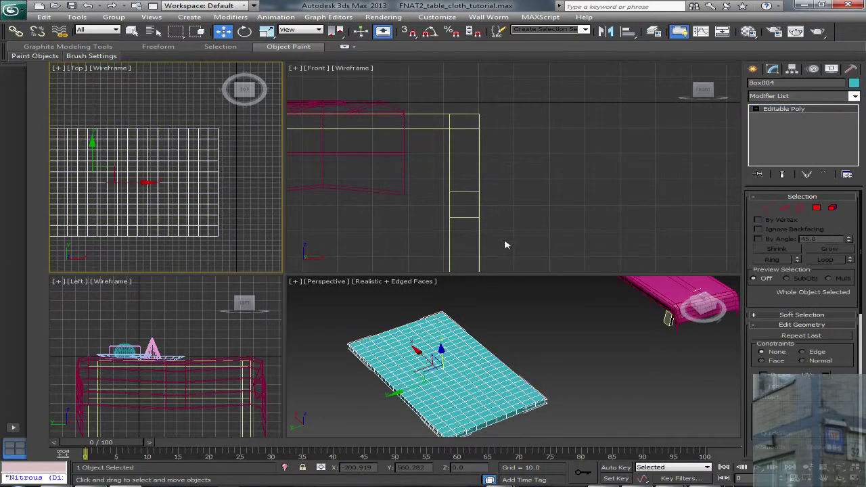
{"action": "left_click", "coordinate": [770, 206]}
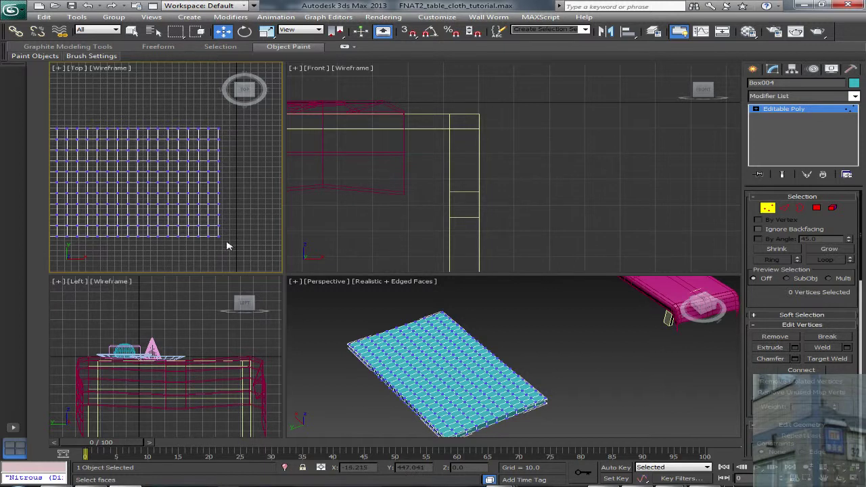
Step: Select the 18 vertices along the box's right short end in the Top view, leaving out the corners
{"action": "scroll", "coordinate": [219, 242], "scroll_direction": "down", "scroll_amount": 2}
{"action": "middle_click_drag", "start_coordinate": [205, 242], "coordinate": [216, 234]}
{"action": "scroll", "coordinate": [203, 229], "scroll_direction": "up", "scroll_amount": 2}
{"action": "left_click_drag", "start_coordinate": [230, 234], "coordinate": [214, 140]}
{"action": "middle_click_drag", "start_coordinate": [221, 170], "coordinate": [177, 181]}
{"action": "left_click_drag", "start_coordinate": [195, 195], "coordinate": [272, 194]}
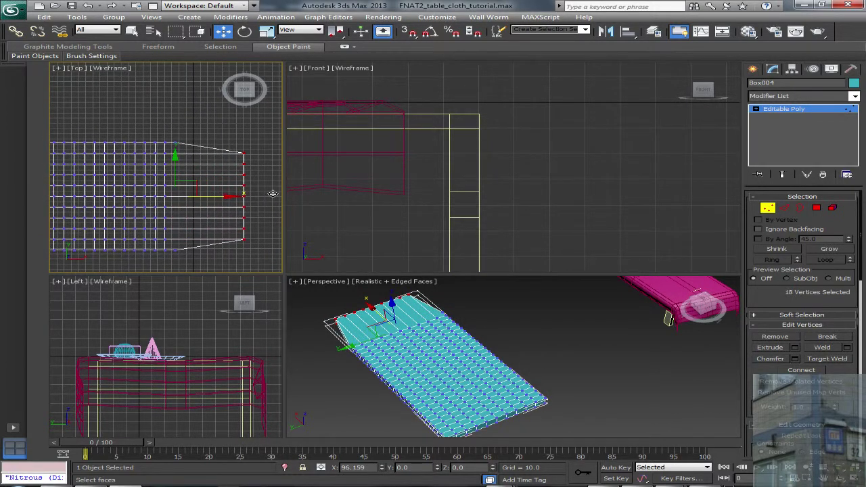
{"action": "right_click", "coordinate": [273, 194]}
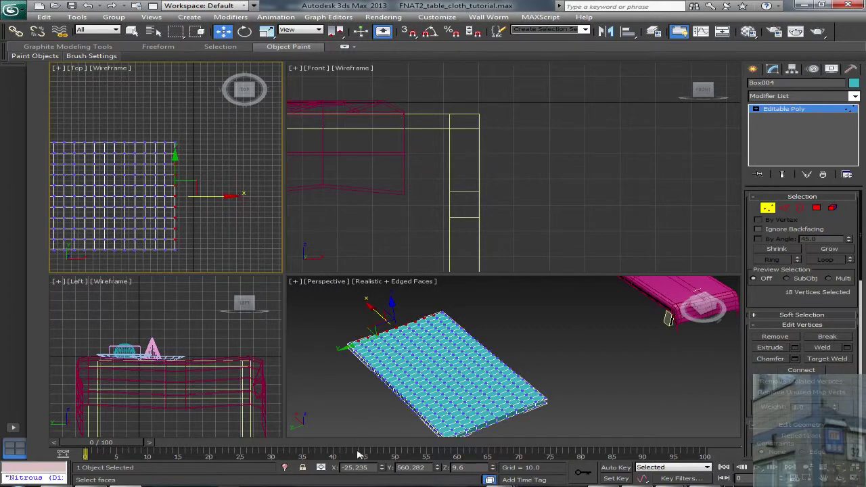
{"action": "left_click_drag", "start_coordinate": [239, 201], "coordinate": [243, 194]}
{"action": "right_click", "coordinate": [243, 194]}
Step: Move the selected end vertices outward to an X position of 35.235
{"action": "left_click_drag", "start_coordinate": [353, 467], "coordinate": [331, 468]}
{"action": "type", "text": "35"}
{"action": "key", "text": "Return"}
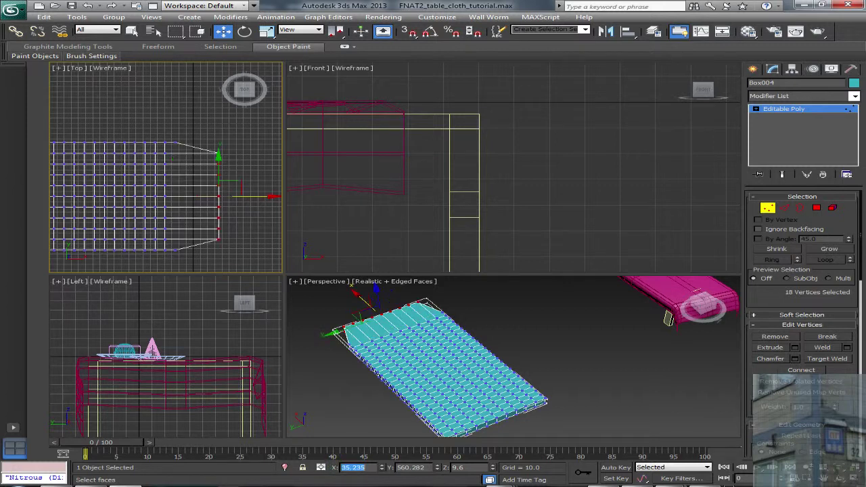
Step: Select the 18 vertices along the box's left short end in the Top view, leaving out the corners
{"action": "scroll", "coordinate": [151, 201], "scroll_direction": "down", "scroll_amount": 2}
{"action": "middle_click_drag", "start_coordinate": [145, 202], "coordinate": [190, 196]}
{"action": "middle_click_drag", "start_coordinate": [88, 198], "coordinate": [185, 204]}
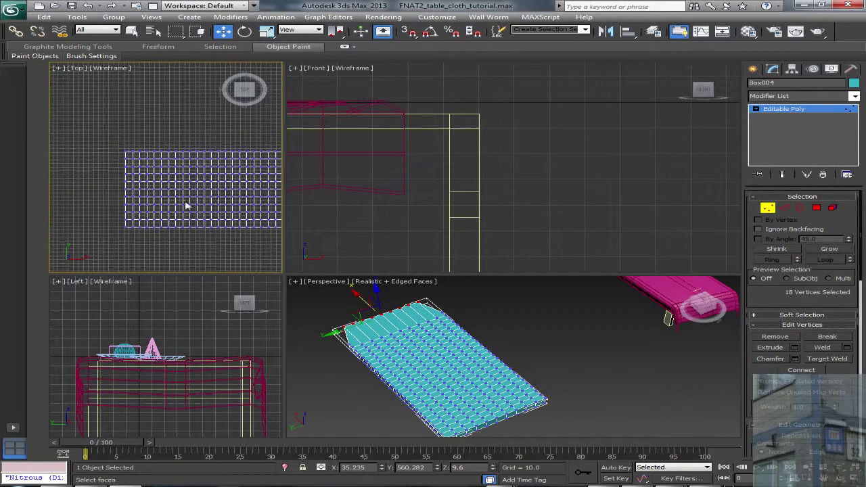
{"action": "scroll", "coordinate": [126, 228], "scroll_direction": "up", "scroll_amount": 2}
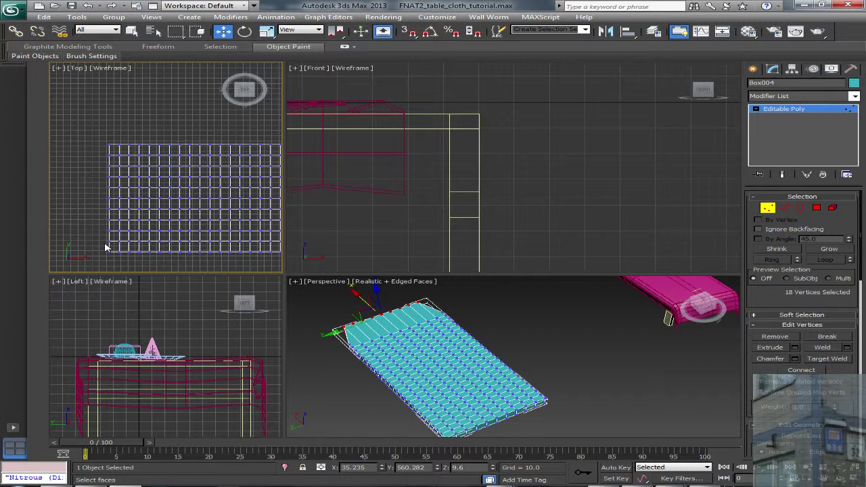
{"action": "left_click_drag", "start_coordinate": [121, 198], "coordinate": [119, 142]}
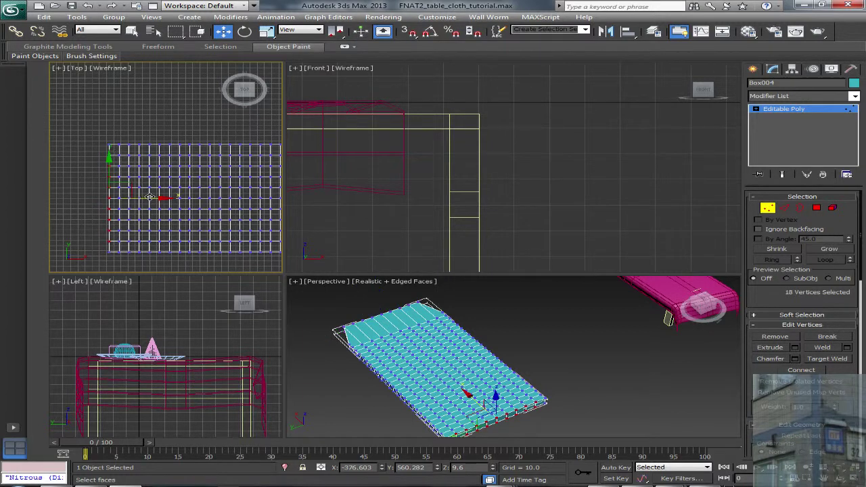
{"action": "left_click_drag", "start_coordinate": [147, 199], "coordinate": [132, 202]}
{"action": "key", "text": "ctrl+z"}
{"action": "left_click_drag", "start_coordinate": [163, 200], "coordinate": [154, 198]}
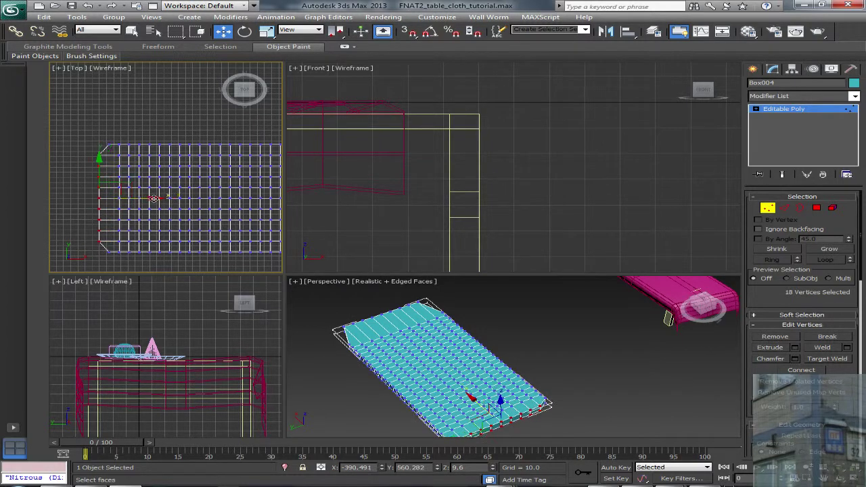
{"action": "right_click", "coordinate": [154, 199]}
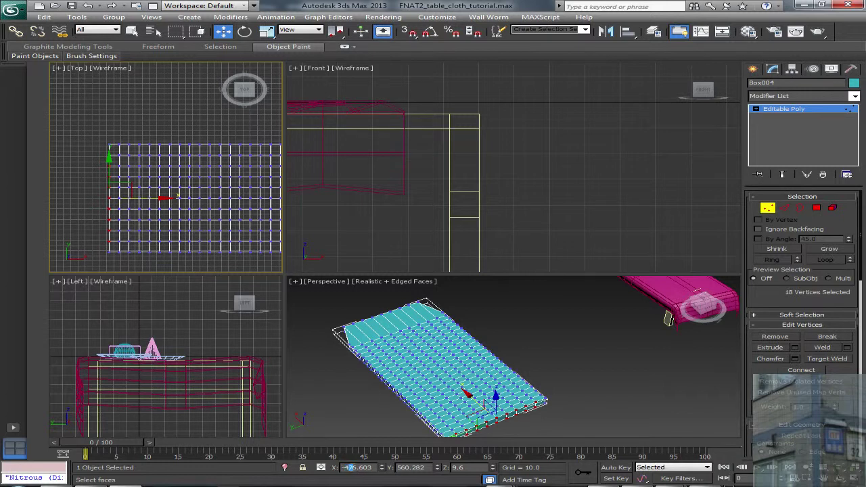
Step: Move the selected left-end vertices outward to an X position of -426.603
{"action": "type", "text": "6"}
{"action": "key", "text": "Return"}
Step: Select the 52 vertices along the box's lower long side in the Top view and move them outward to a Y position of 407.051
{"action": "middle_click_drag", "start_coordinate": [119, 177], "coordinate": [129, 121]}
{"action": "middle_click_drag", "start_coordinate": [140, 242], "coordinate": [86, 224]}
{"action": "scroll", "coordinate": [86, 225], "scroll_direction": "down", "scroll_amount": 3}
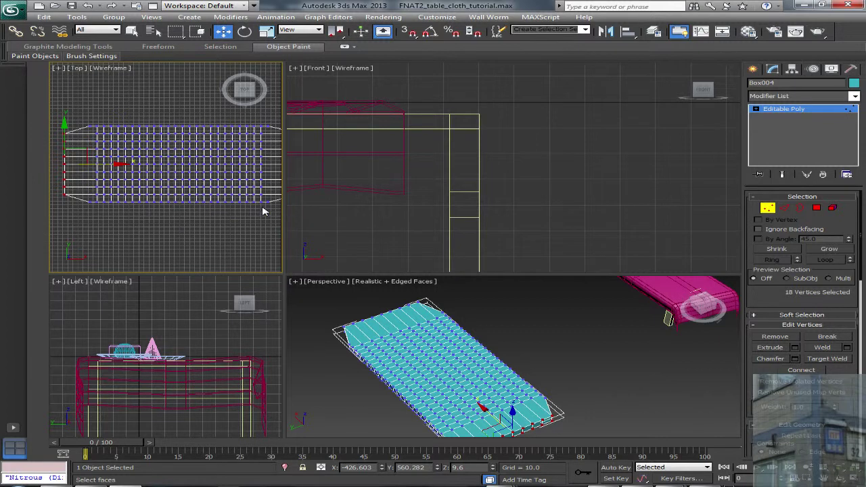
{"action": "middle_click_drag", "start_coordinate": [264, 212], "coordinate": [256, 224]}
{"action": "left_click_drag", "start_coordinate": [269, 216], "coordinate": [74, 210]}
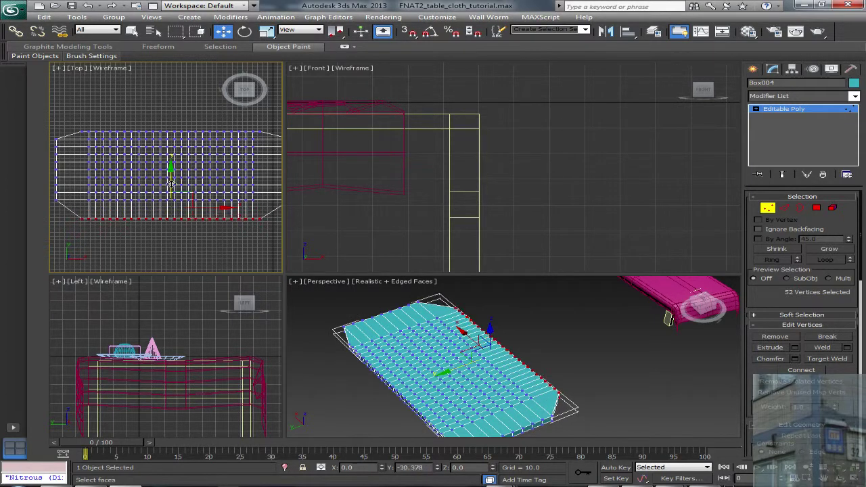
{"action": "left_click_drag", "start_coordinate": [171, 182], "coordinate": [169, 201]}
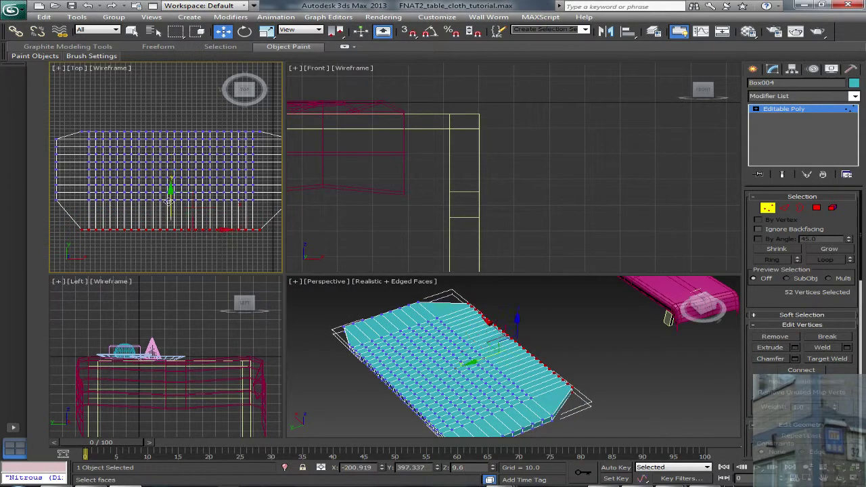
{"action": "key", "text": "ctrl+z"}
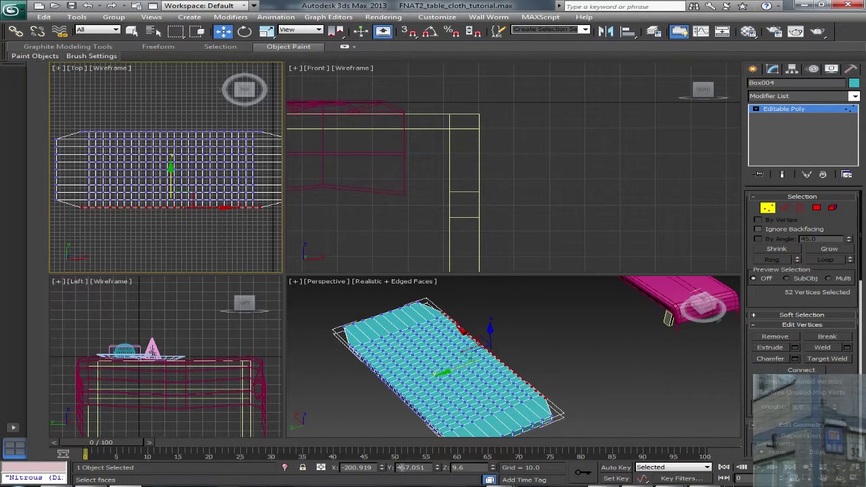
{"action": "key", "text": "Return"}
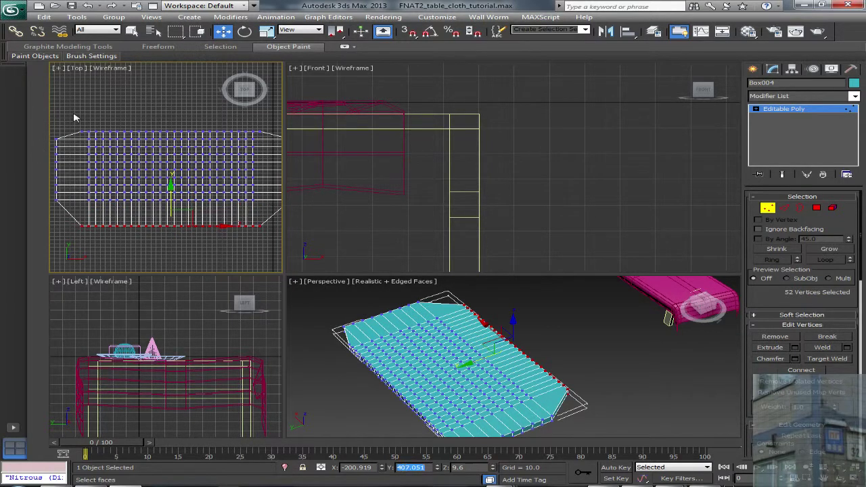
Step: Select the 52 vertices along the box's upper long side in the Top view and move them outward to a Y position of 713.513
{"action": "middle_click_drag", "start_coordinate": [121, 130], "coordinate": [112, 134]}
{"action": "left_click_drag", "start_coordinate": [68, 134], "coordinate": [257, 141]}
{"action": "left_click_drag", "start_coordinate": [346, 420], "coordinate": [336, 412]}
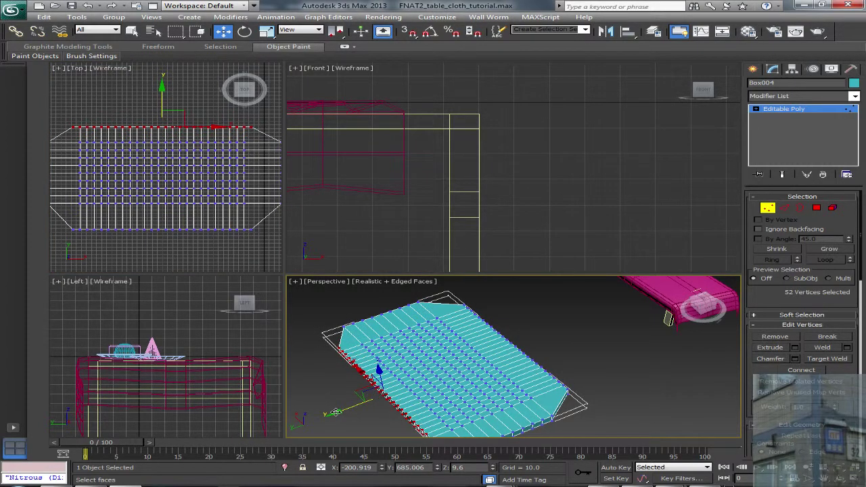
{"action": "key", "text": "ctrl+z"}
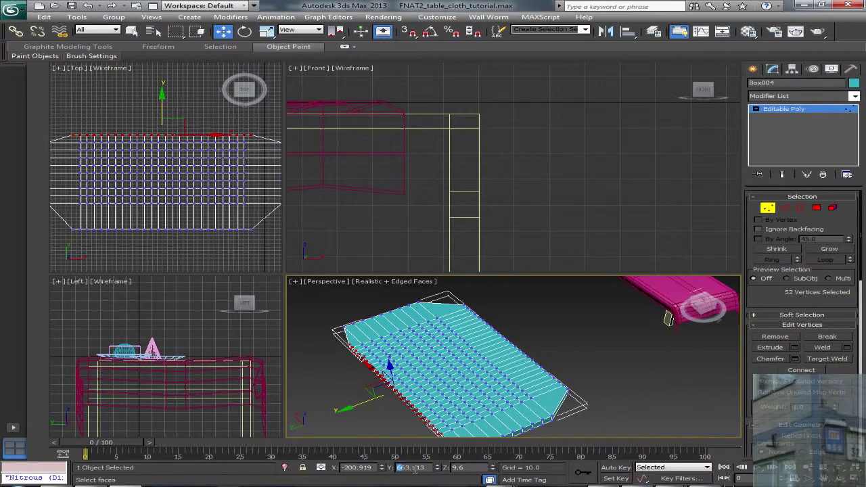
{"action": "key", "text": "Return"}
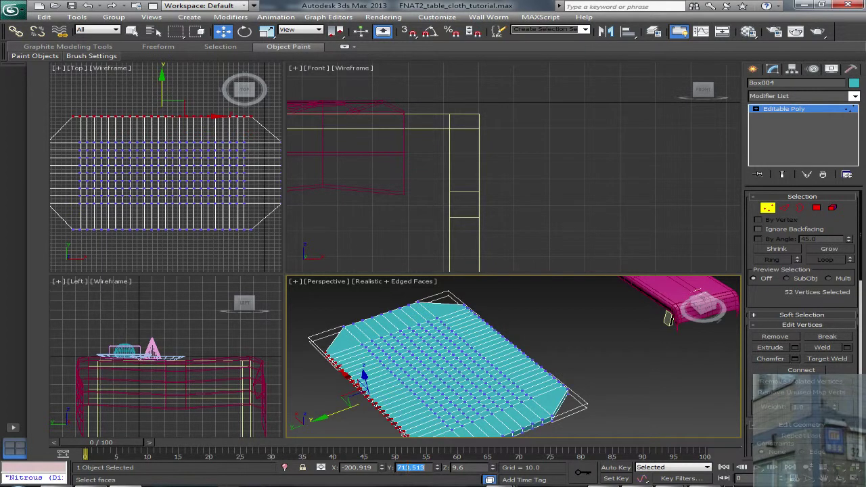
Step: Copy the X position of a left-end vertex, -426.603, onto the top-layer vertices of both left corners
{"action": "middle_click_drag", "start_coordinate": [150, 190], "coordinate": [180, 192]}
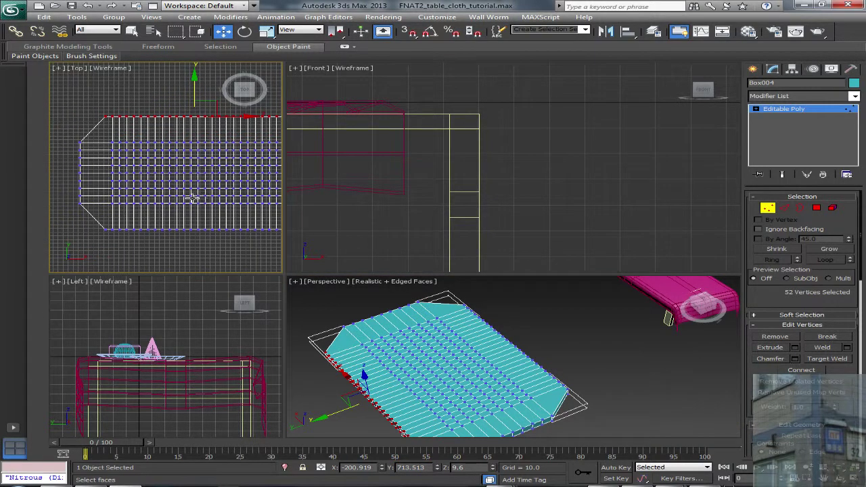
{"action": "left_click", "coordinate": [80, 141]}
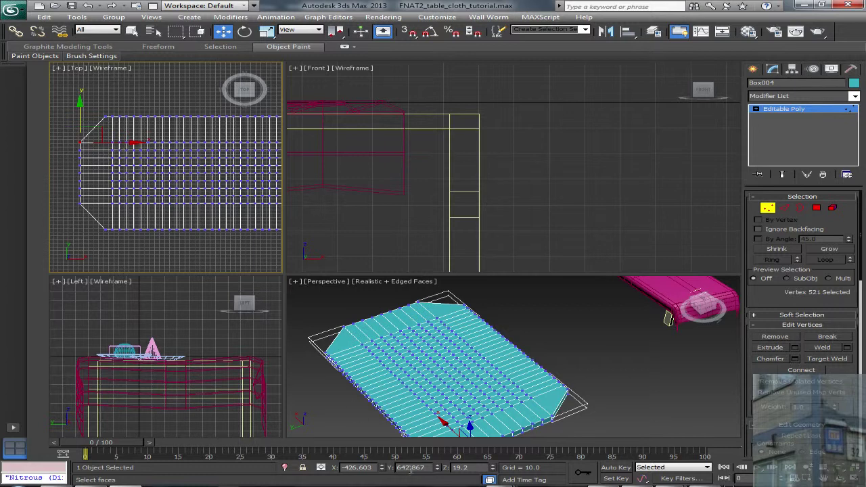
{"action": "left_click", "coordinate": [374, 467]}
{"action": "key", "text": "ctrl+c"}
{"action": "left_click", "coordinate": [106, 117]}
{"action": "left_click", "coordinate": [105, 230], "text": "ctrl"}
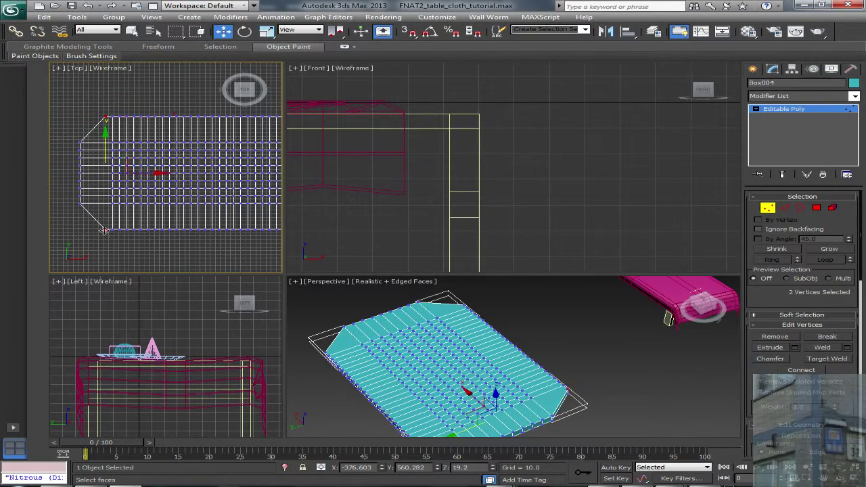
{"action": "left_click_drag", "start_coordinate": [373, 469], "coordinate": [290, 460]}
{"action": "key", "text": "ctrl+v"}
{"action": "key", "text": "Return"}
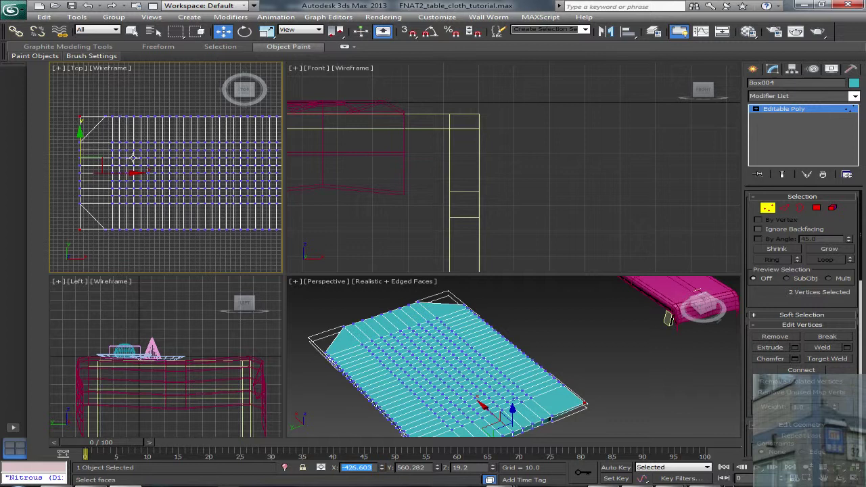
Step: Apply the copied X position of -426.603 to the remaining vertices of the two left corners and clear the selection
{"action": "left_click", "coordinate": [112, 143]}
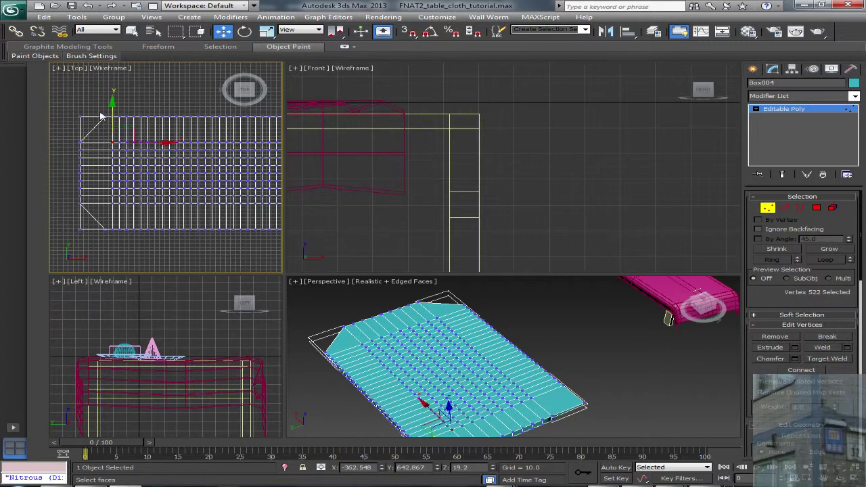
{"action": "left_click", "coordinate": [109, 126]}
{"action": "left_click", "coordinate": [108, 230], "text": "ctrl"}
{"action": "left_click_drag", "start_coordinate": [371, 468], "coordinate": [322, 465]}
{"action": "key", "text": "ctrl+v"}
{"action": "key", "text": "Return"}
{"action": "left_click", "coordinate": [165, 95]}
Step: Move both vertices of the lower right corner out to the right end's X position of 35.235 in the Top view
{"action": "middle_click_drag", "start_coordinate": [190, 155], "coordinate": [122, 142]}
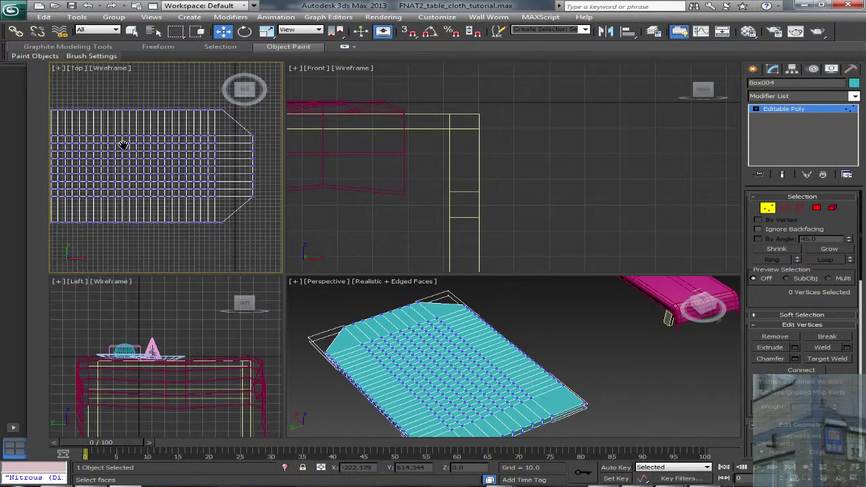
{"action": "left_click", "coordinate": [232, 194]}
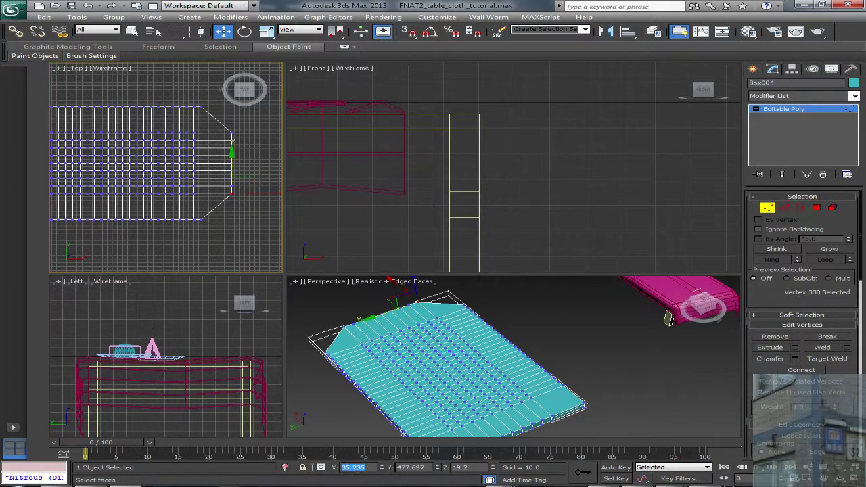
{"action": "left_click", "coordinate": [200, 219]}
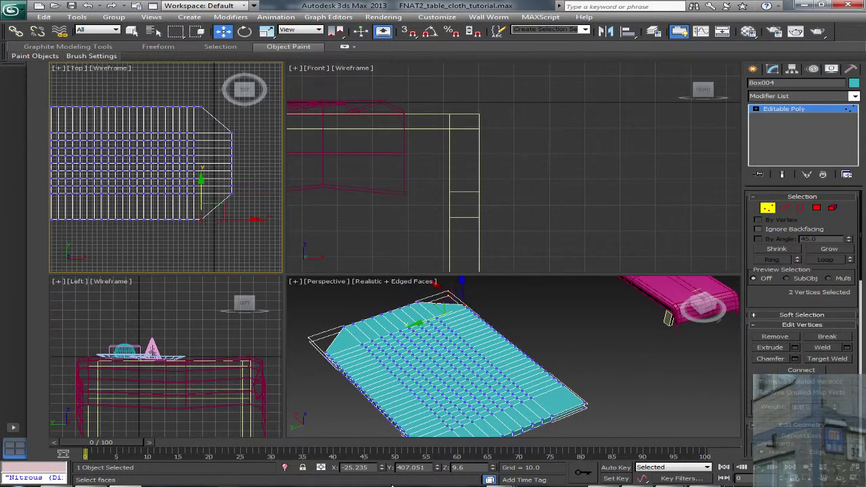
{"action": "left_click_drag", "start_coordinate": [372, 468], "coordinate": [304, 465]}
{"action": "type", "text": "35.235"}
{"action": "key", "text": "Return"}
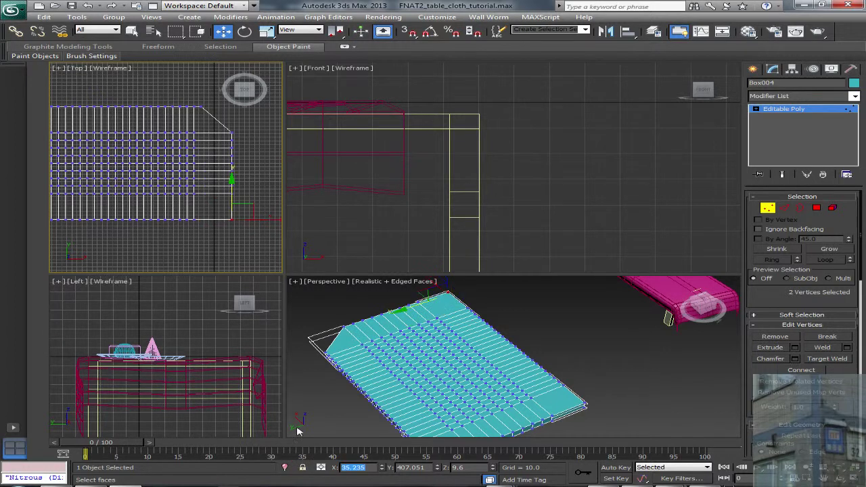
Step: Select both vertices of the upper right corner in the Top view and set their X position to 35.235
{"action": "left_click_drag", "start_coordinate": [194, 99], "coordinate": [210, 115]}
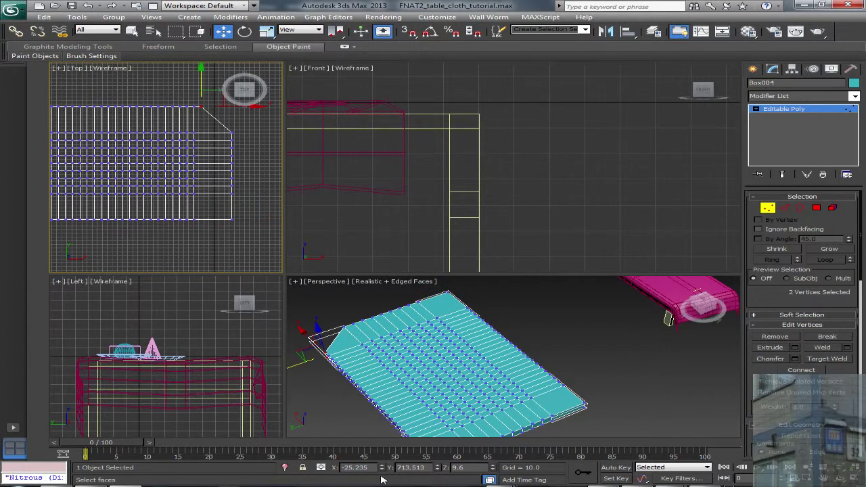
{"action": "double_click", "coordinate": [353, 467]}
{"action": "type", "text": "35.235"}
{"action": "key", "text": "Return"}
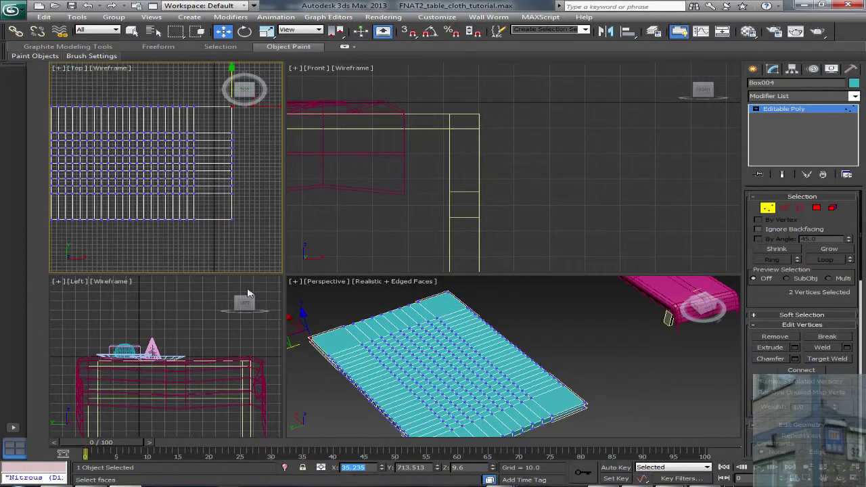
Step: Examine the reshaped box in perspective and check the Z positions of an upper and a lower vertex on its long edge
{"action": "middle_click_drag", "start_coordinate": [436, 354], "coordinate": [556, 400], "text": "alt"}
{"action": "left_click", "coordinate": [598, 422]}
{"action": "middle_click_drag", "start_coordinate": [598, 422], "coordinate": [630, 421], "text": "alt"}
{"action": "left_click", "coordinate": [766, 210]}
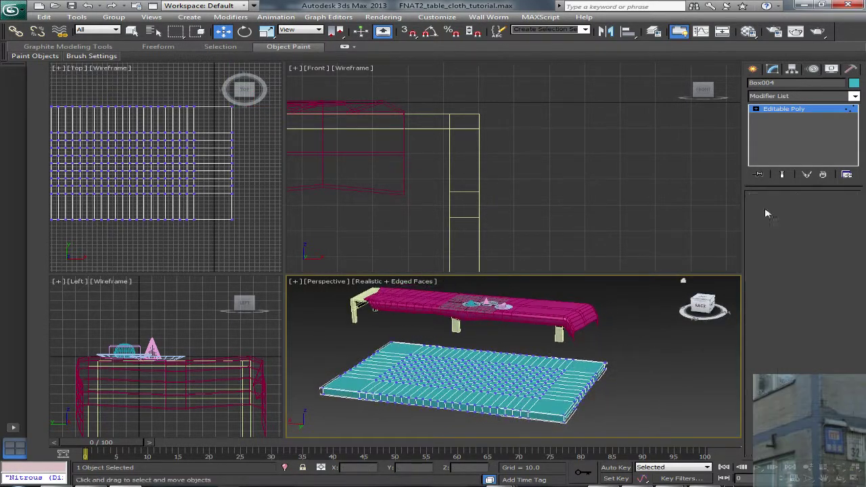
{"action": "left_click", "coordinate": [420, 382]}
{"action": "left_click", "coordinate": [768, 209]}
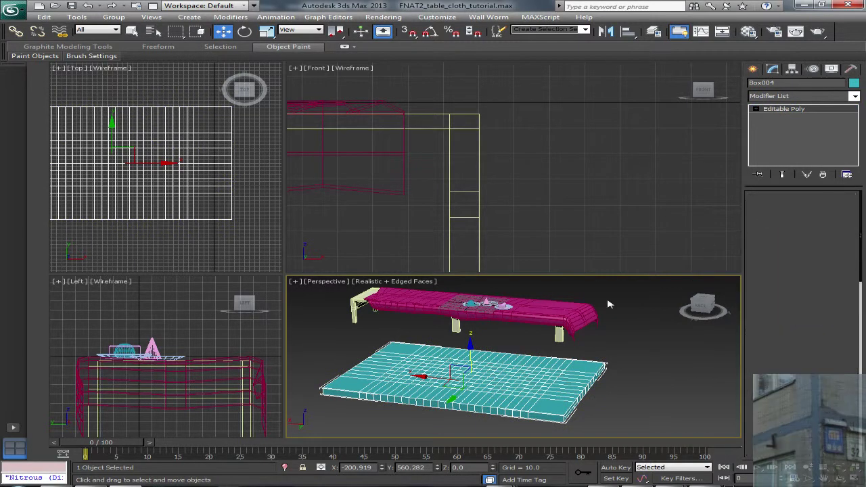
{"action": "left_click", "coordinate": [375, 395]}
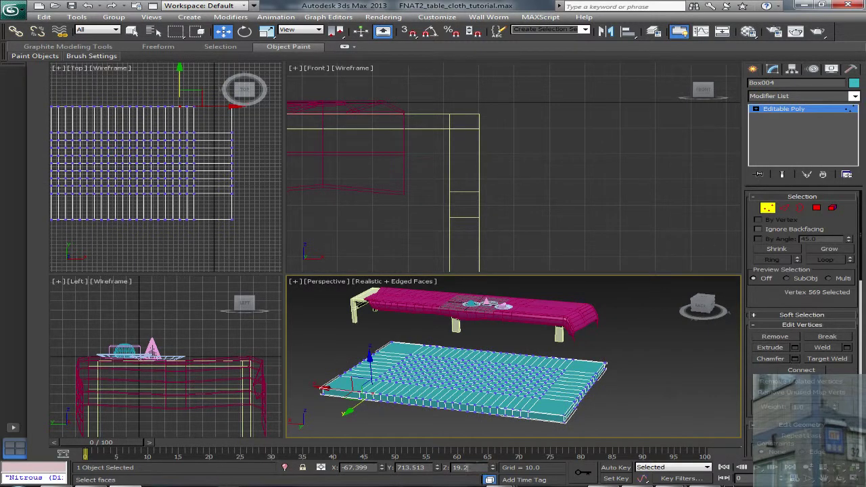
{"action": "left_click", "coordinate": [392, 400]}
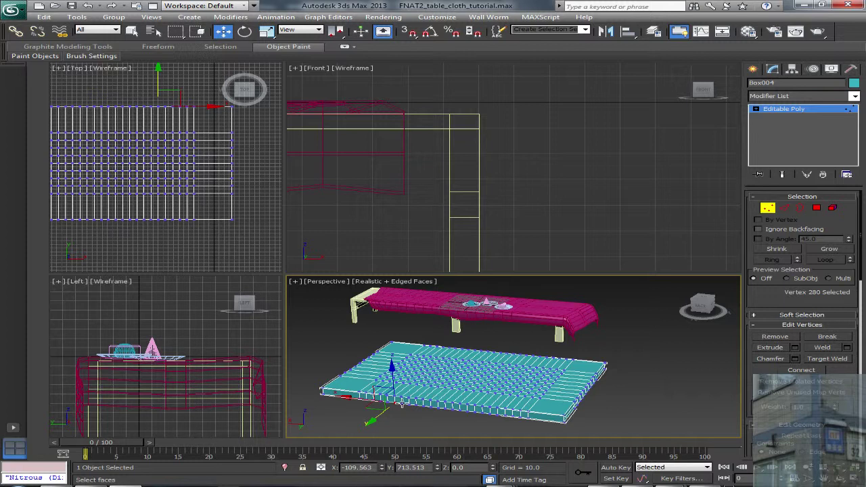
{"action": "double_click", "coordinate": [464, 467]}
Step: Select the box's 286 upper vertices in the Left view and set their Z position to 0 to flatten the box
{"action": "scroll", "coordinate": [146, 372], "scroll_direction": "down", "scroll_amount": 8}
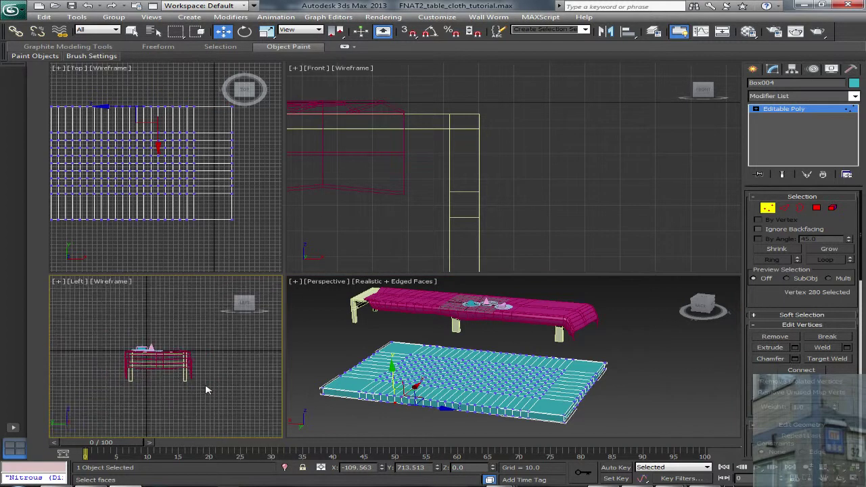
{"action": "scroll", "coordinate": [176, 359], "scroll_direction": "up", "scroll_amount": 6}
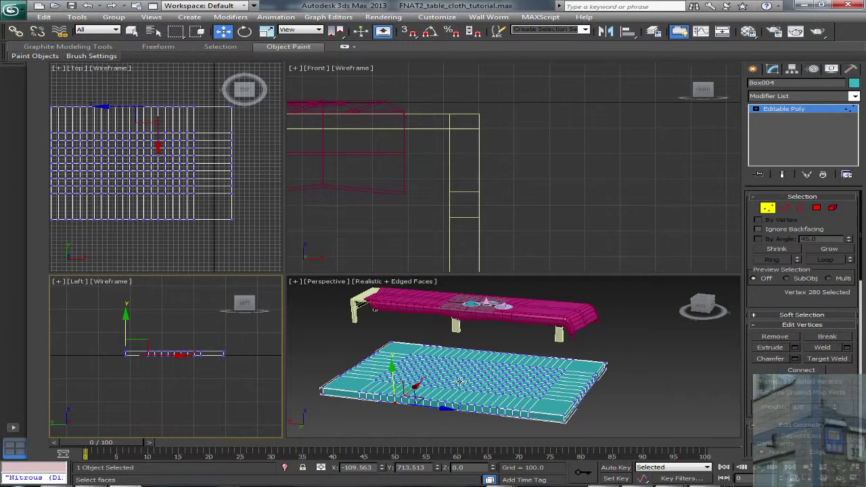
{"action": "left_click_drag", "start_coordinate": [115, 346], "coordinate": [246, 359]}
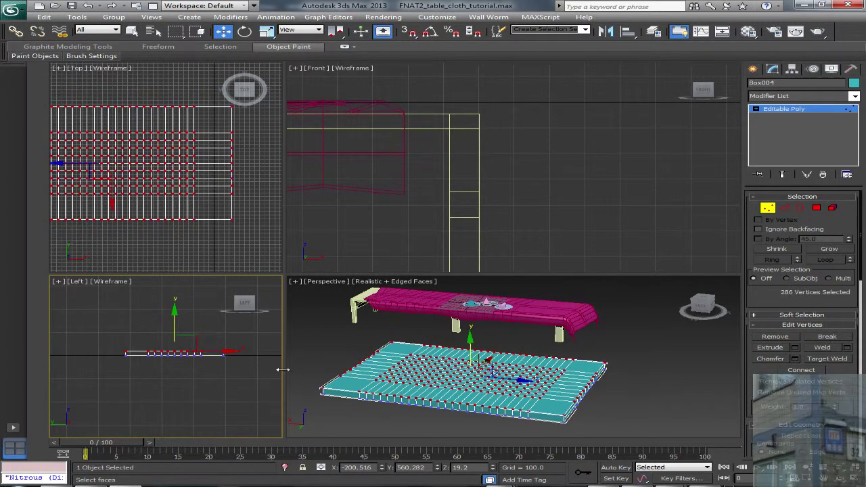
{"action": "double_click", "coordinate": [467, 468]}
{"action": "left_click", "coordinate": [647, 352]}
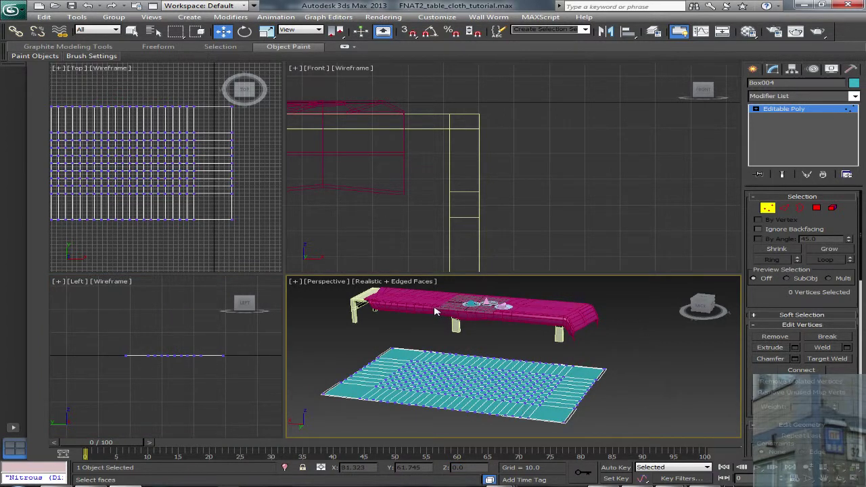
Step: Leave vertex editing on the flattened box and add a UVW Map modifier
{"action": "middle_click_drag", "start_coordinate": [415, 334], "coordinate": [441, 348], "text": "alt"}
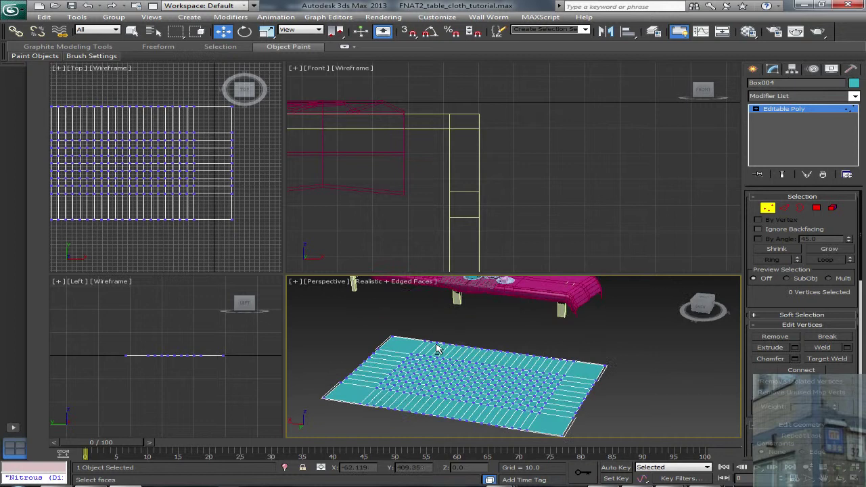
{"action": "left_click", "coordinate": [761, 209]}
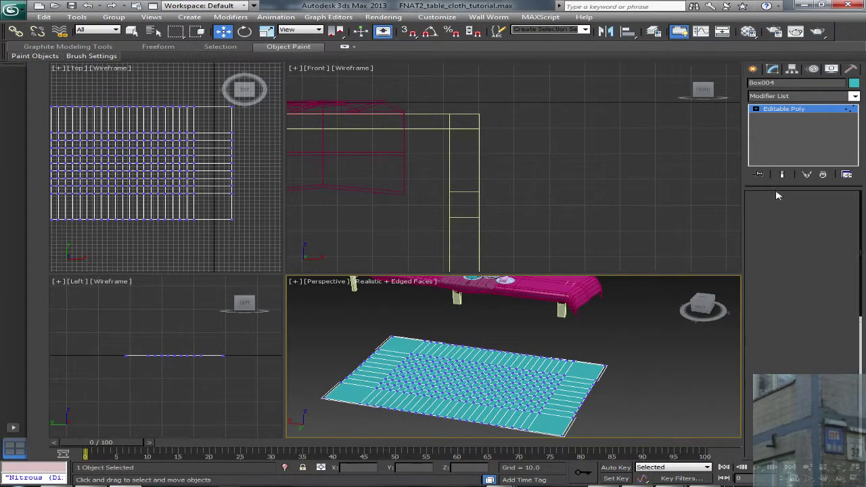
{"action": "left_click", "coordinate": [855, 97]}
{"action": "left_click_drag", "start_coordinate": [854, 155], "coordinate": [851, 363]}
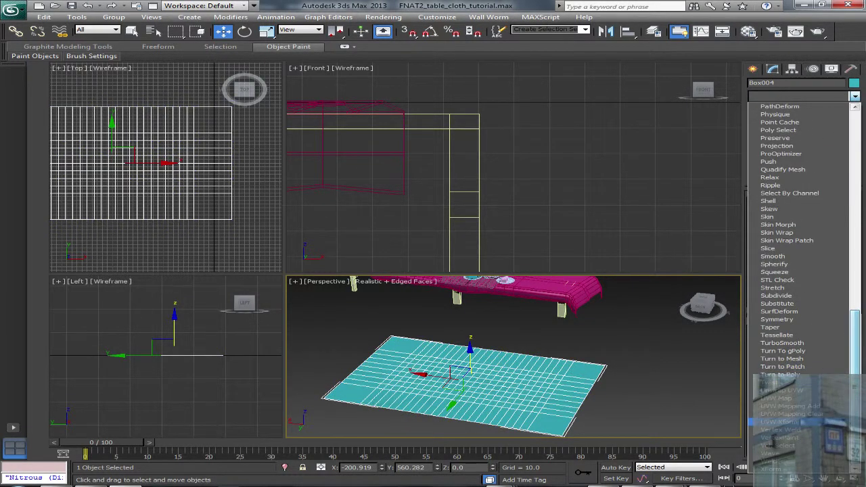
{"action": "left_click", "coordinate": [779, 400]}
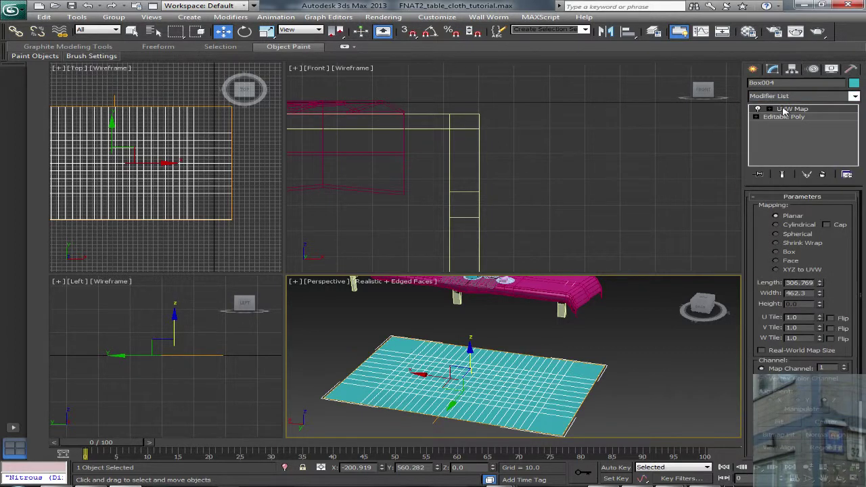
Step: Add an Unwrap UVW modifier above the UVW Map, open its UV editor and expand its sub-object levels
{"action": "left_click", "coordinate": [853, 98]}
{"action": "left_click_drag", "start_coordinate": [855, 136], "coordinate": [852, 351]}
{"action": "left_click", "coordinate": [792, 392]}
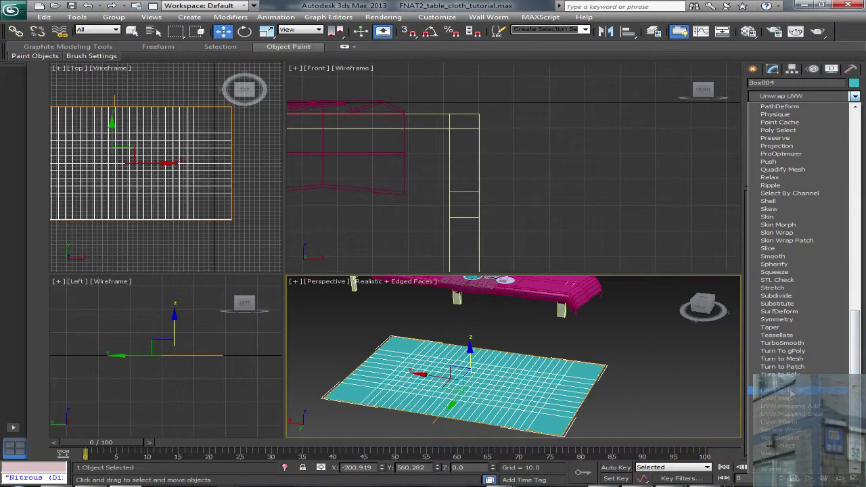
{"action": "left_click", "coordinate": [791, 392]}
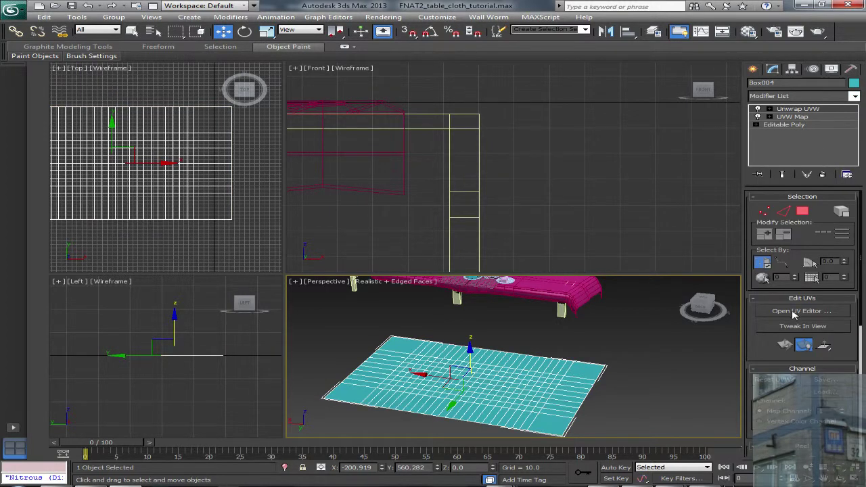
{"action": "left_click", "coordinate": [798, 312]}
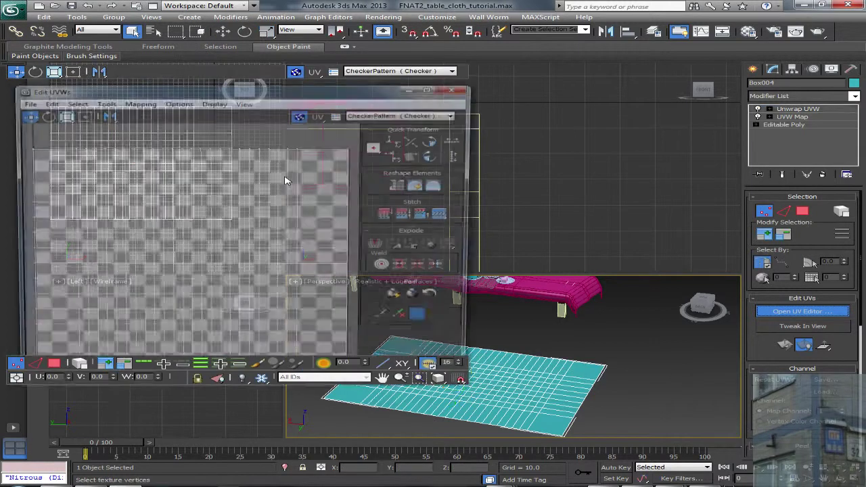
{"action": "mouse_move", "coordinate": [209, 199]}
{"action": "middle_mouse_down"}
{"action": "mouse_move", "coordinate": [261, 181]}
{"action": "mouse_move", "coordinate": [223, 203]}
{"action": "middle_mouse_up"}
{"action": "scroll", "coordinate": [261, 181], "scroll_direction": "down", "scroll_amount": 2}
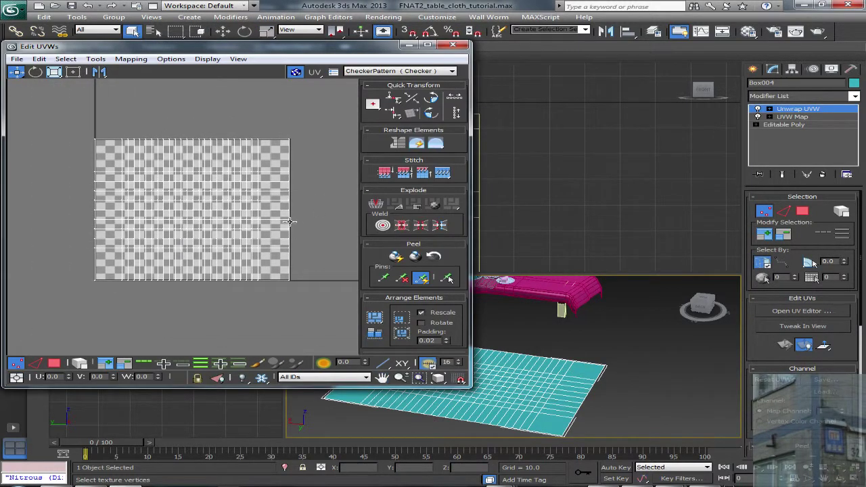
{"action": "left_click", "coordinate": [771, 110]}
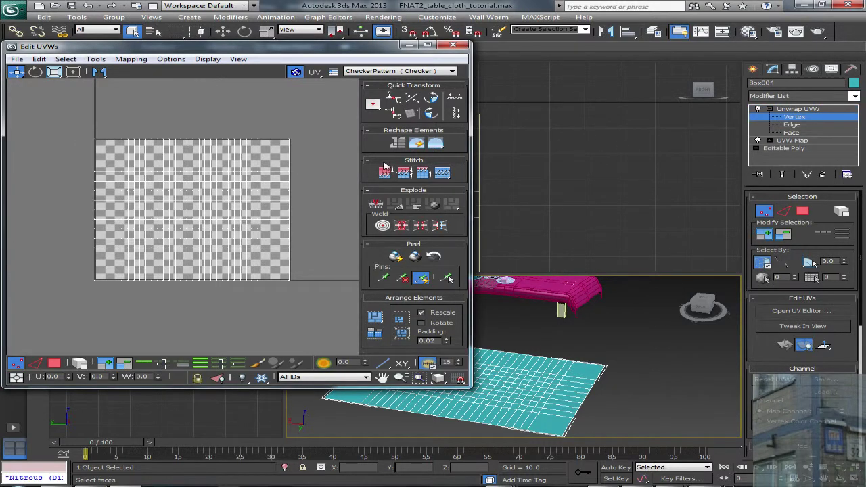
Step: Bring up the Render UVs settings in the UV editor and set the template height to 512
{"action": "left_click", "coordinate": [16, 59]}
{"action": "mouse_move", "coordinate": [78, 62]}
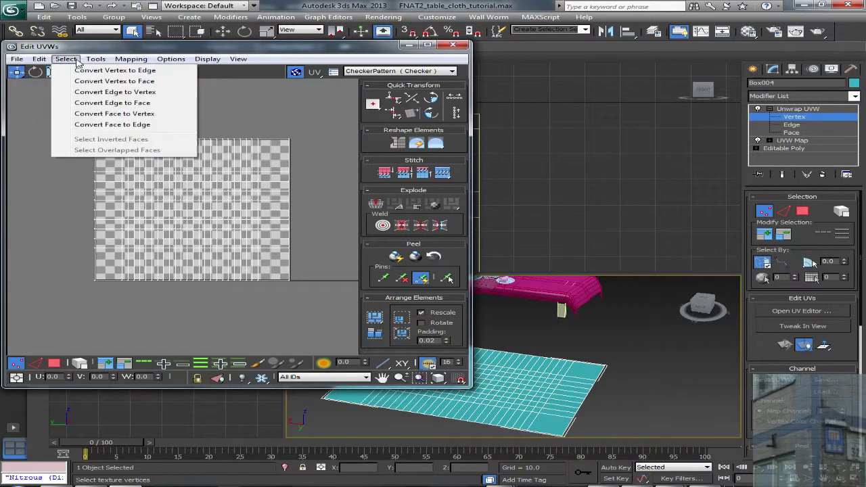
{"action": "left_click", "coordinate": [138, 241]}
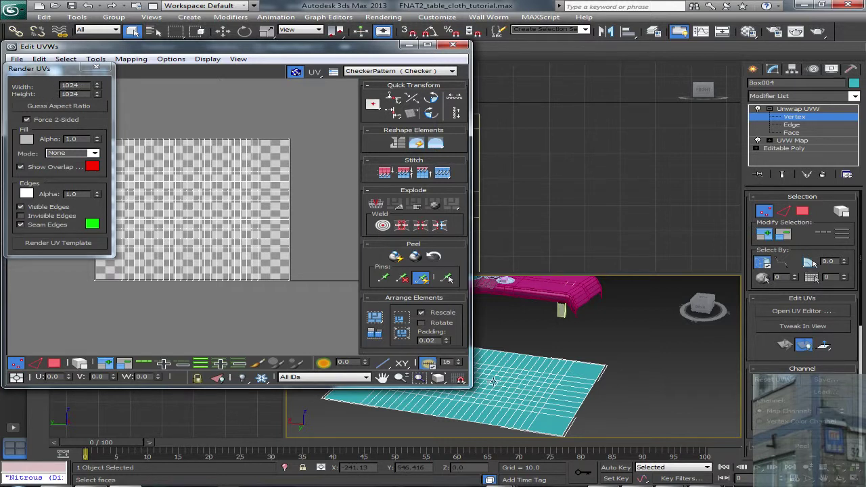
{"action": "left_click_drag", "start_coordinate": [80, 94], "coordinate": [37, 91]}
{"action": "type", "text": "512"}
{"action": "left_click", "coordinate": [103, 264]}
{"action": "left_click", "coordinate": [84, 93]}
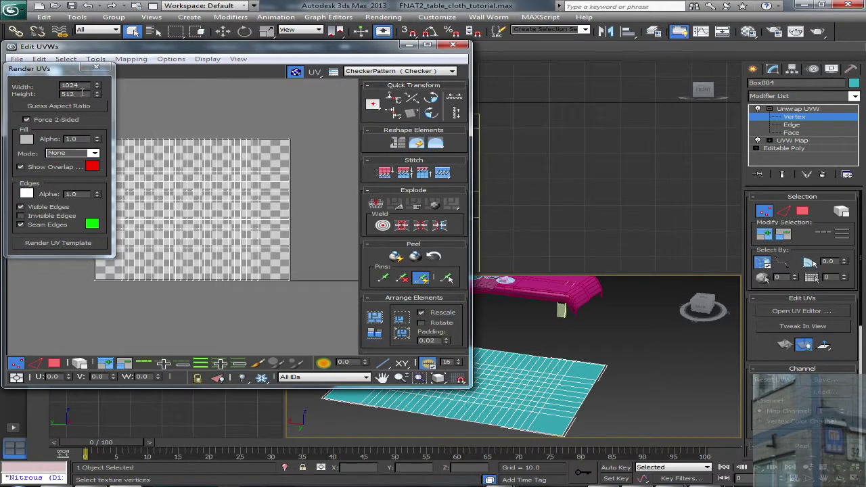
Step: Render the UV template and save the image to the Desktop as tablecloth.png
{"action": "left_click", "coordinate": [60, 243]}
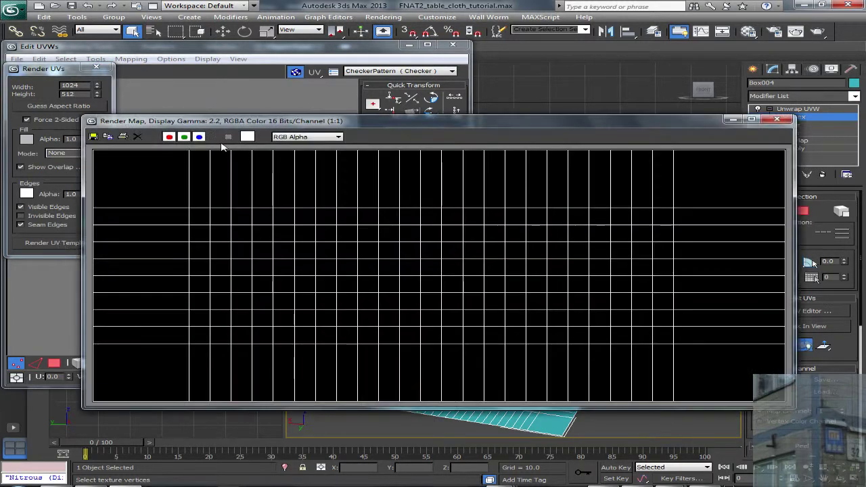
{"action": "left_click", "coordinate": [94, 137]}
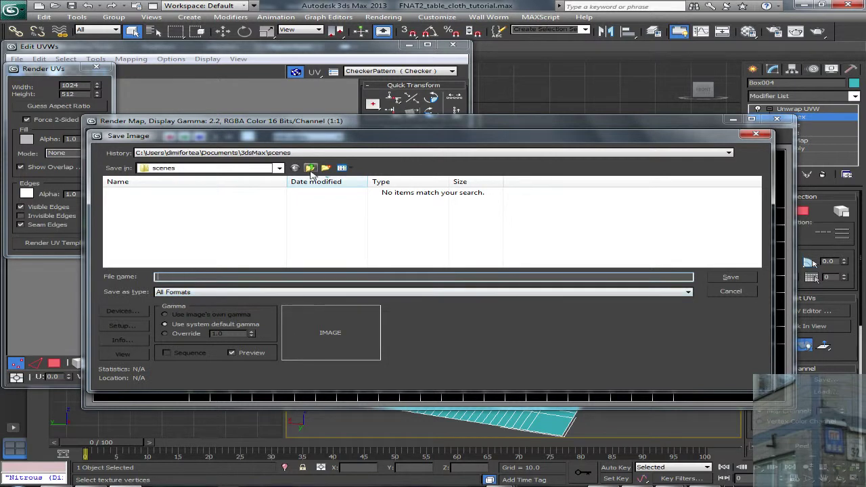
{"action": "left_click", "coordinate": [310, 169]}
{"action": "left_click", "coordinate": [310, 168]}
{"action": "left_click", "coordinate": [310, 169]}
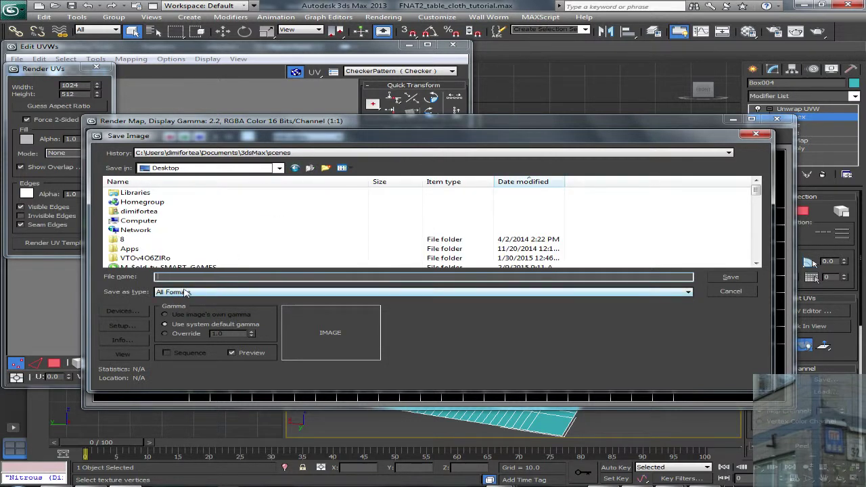
{"action": "type", "text": "tablecloth.jpg"}
{"action": "left_click", "coordinate": [727, 279]}
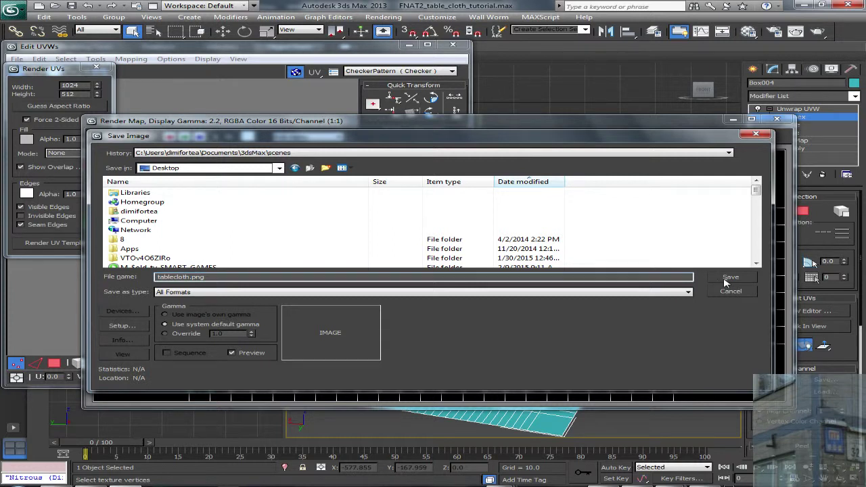
{"action": "left_click", "coordinate": [179, 239]}
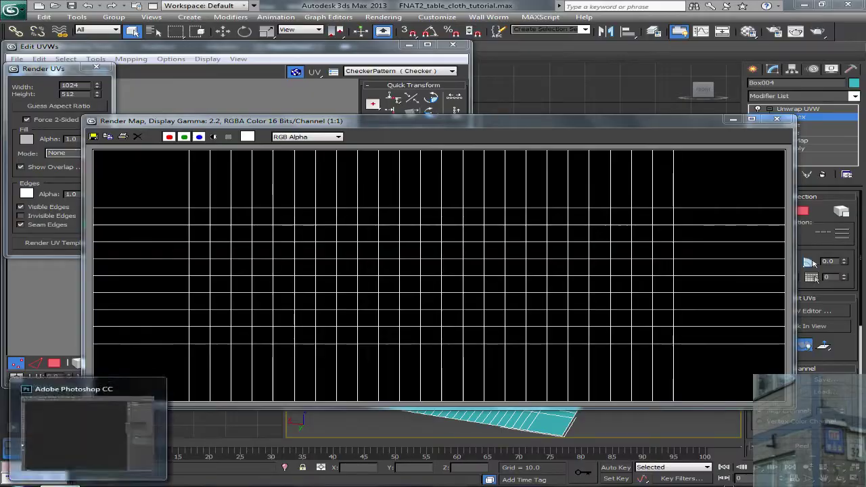
Step: Switch to Adobe Photoshop and open tablecloth.png from the Desktop, sorting the files by modification date
{"action": "left_click", "coordinate": [60, 486]}
{"action": "left_click", "coordinate": [38, 8]}
{"action": "left_click", "coordinate": [62, 27]}
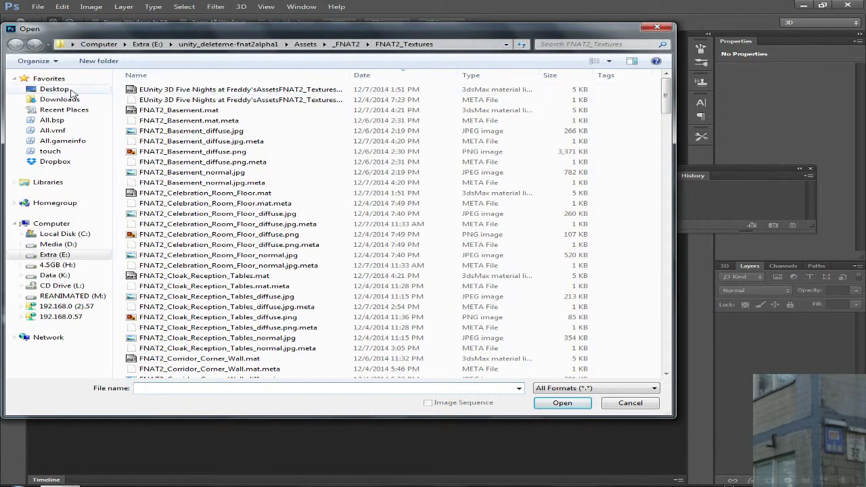
{"action": "left_click", "coordinate": [71, 91]}
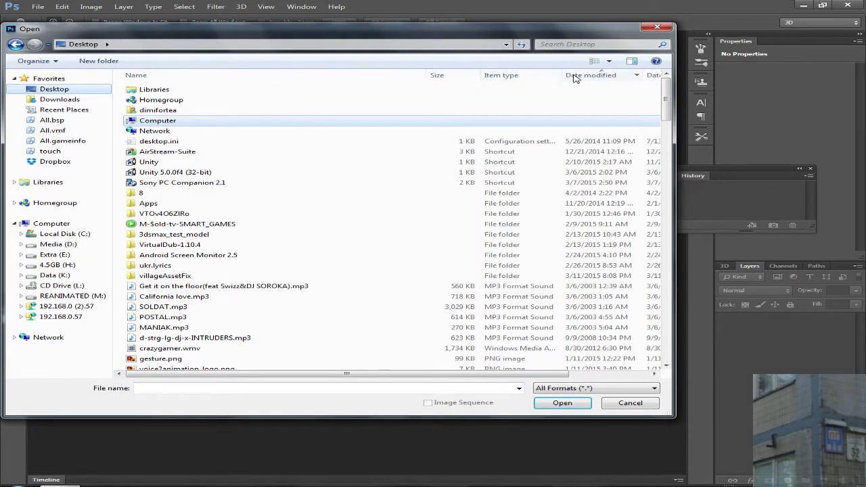
{"action": "left_click", "coordinate": [574, 77]}
{"action": "left_click_drag", "start_coordinate": [670, 324], "coordinate": [669, 88]}
{"action": "left_click", "coordinate": [165, 91]}
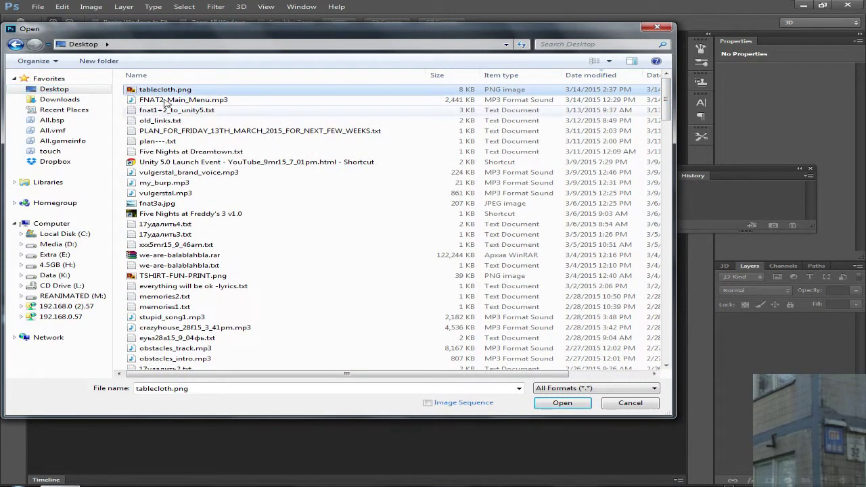
{"action": "left_click", "coordinate": [559, 404]}
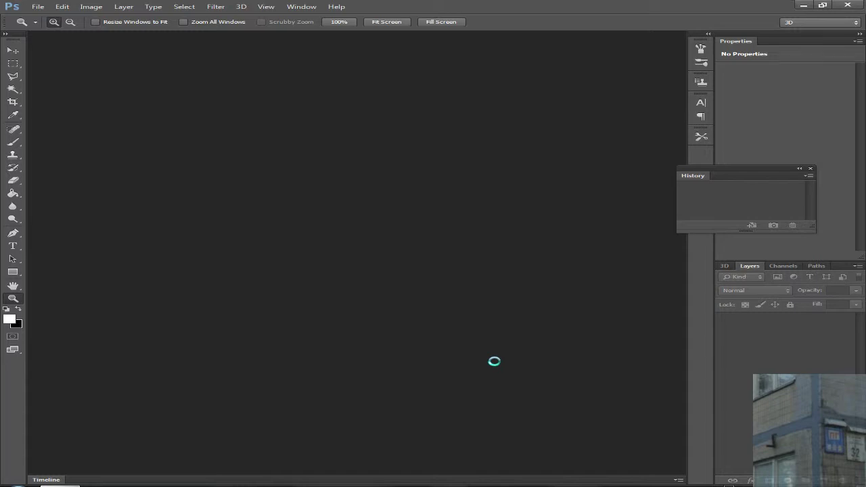
Step: Add a new layer with default settings to the tablecloth image
{"action": "left_click", "coordinate": [124, 7]}
{"action": "mouse_move", "coordinate": [133, 21]}
{"action": "left_click", "coordinate": [315, 20]}
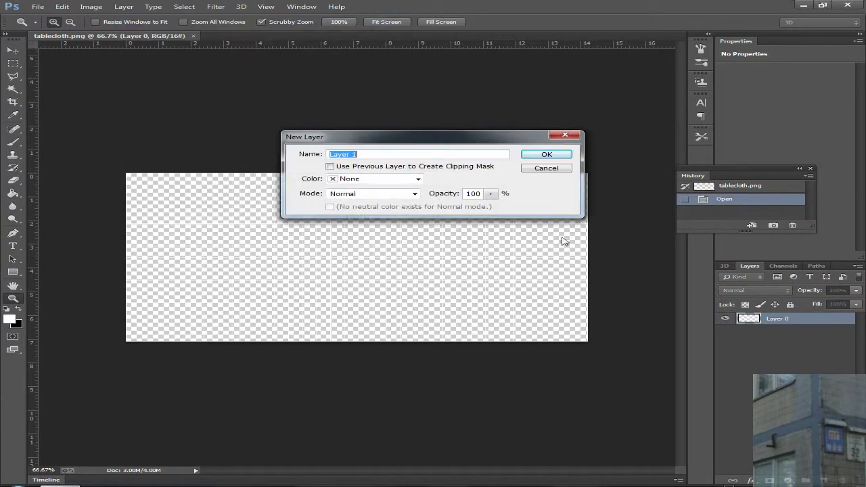
{"action": "left_click", "coordinate": [547, 155]}
Step: Fill the new layer with black and move it below the UV wireframe layer
{"action": "left_click", "coordinate": [12, 193]}
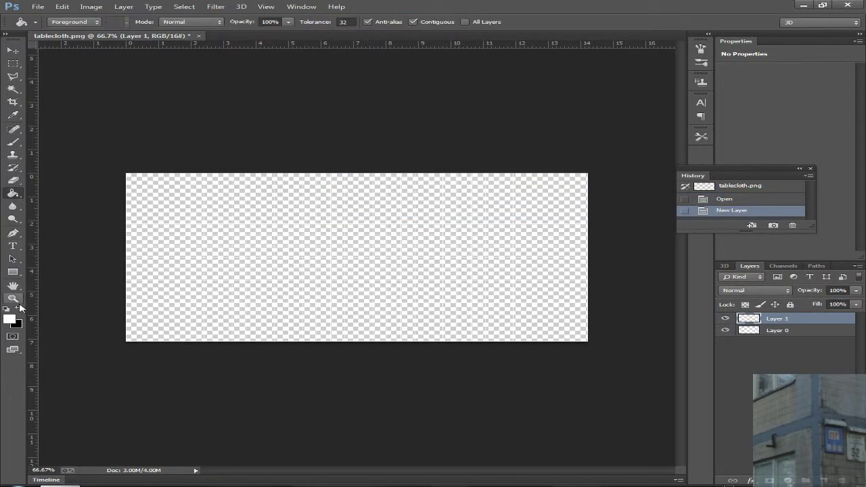
{"action": "left_click", "coordinate": [12, 298]}
{"action": "left_click", "coordinate": [20, 308]}
{"action": "left_click", "coordinate": [285, 261]}
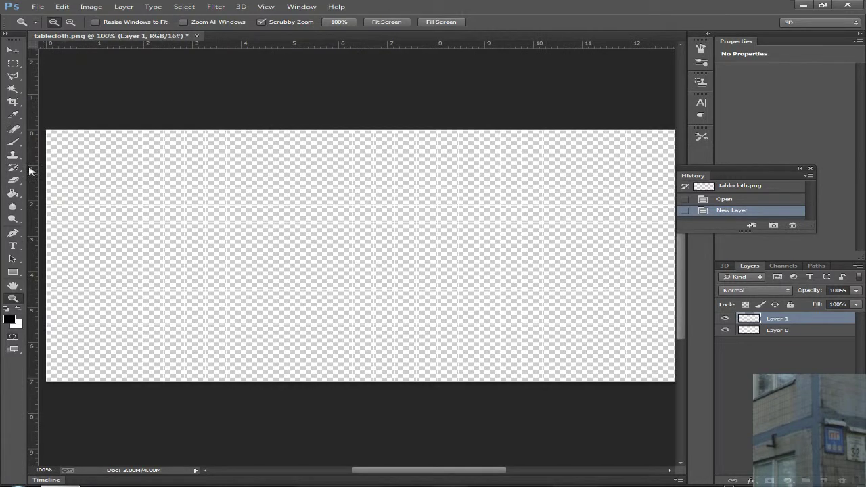
{"action": "left_click", "coordinate": [12, 193]}
{"action": "left_click", "coordinate": [234, 202]}
{"action": "left_click_drag", "start_coordinate": [777, 321], "coordinate": [777, 339]}
Step: Mark out the wireframe's end and central areas with trial rectangular selections, undoing each one
{"action": "left_click", "coordinate": [13, 299]}
{"action": "left_click", "coordinate": [12, 63]}
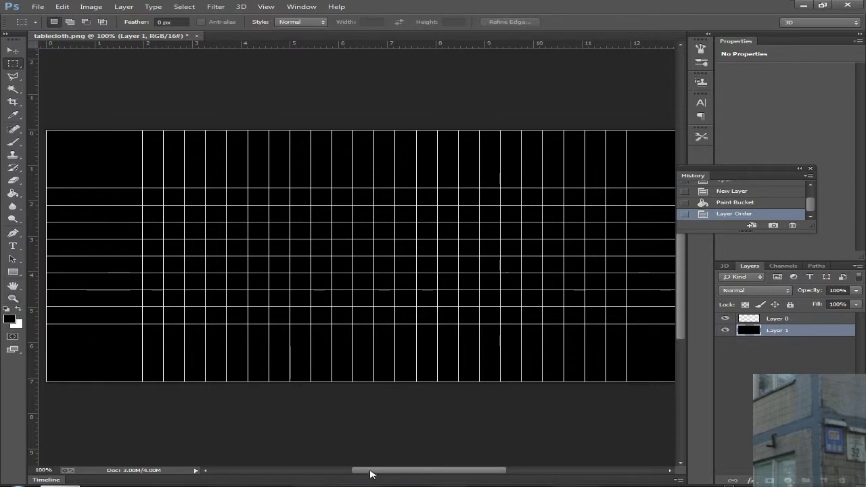
{"action": "left_click_drag", "start_coordinate": [371, 474], "coordinate": [372, 473]}
{"action": "left_click_drag", "start_coordinate": [136, 188], "coordinate": [140, 371]}
{"action": "key", "text": "ctrl+z"}
{"action": "left_click_drag", "start_coordinate": [67, 187], "coordinate": [96, 324]}
{"action": "key", "text": "ctrl+z"}
{"action": "left_click_drag", "start_coordinate": [119, 145], "coordinate": [667, 328]}
{"action": "key", "text": "ctrl+z"}
{"action": "key", "text": "ctrl+z"}
Step: Add a new default layer above the UV wireframe layer
{"action": "left_click", "coordinate": [779, 318]}
{"action": "left_click", "coordinate": [124, 6]}
{"action": "mouse_move", "coordinate": [122, 19]}
{"action": "left_click", "coordinate": [298, 19]}
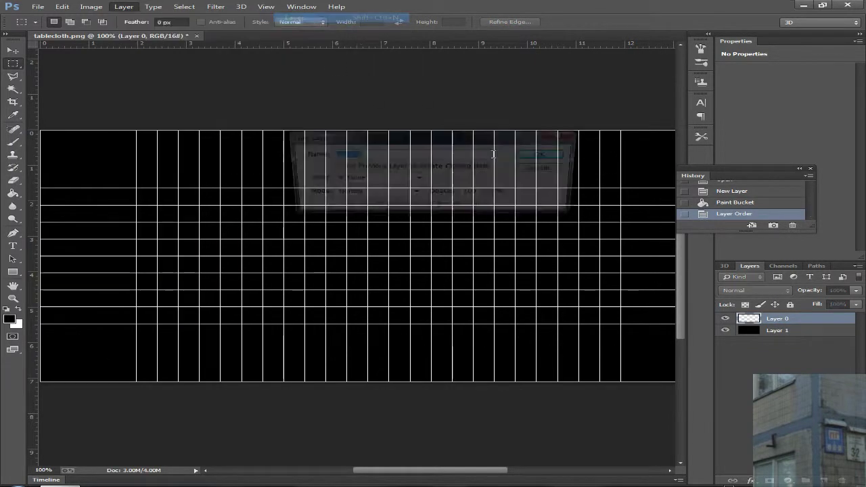
{"action": "left_click", "coordinate": [551, 154]}
Step: Set the foreground colour to a bright magenta
{"action": "left_click", "coordinate": [12, 142]}
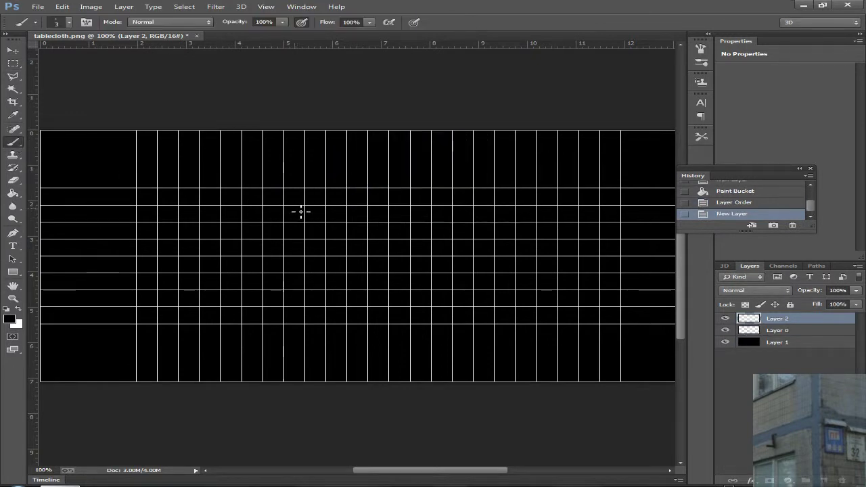
{"action": "left_click", "coordinate": [10, 320]}
{"action": "left_click", "coordinate": [437, 399]}
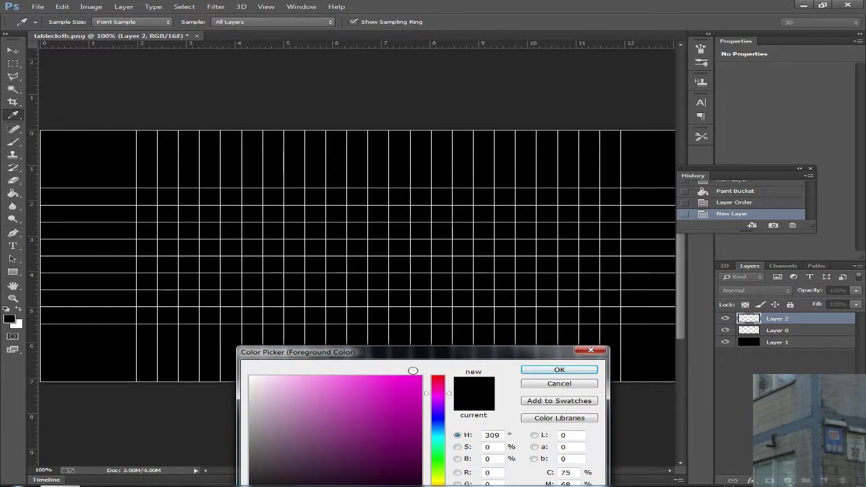
{"action": "left_click", "coordinate": [414, 381]}
{"action": "left_click", "coordinate": [559, 370]}
Step: Fill the empty top layer with magenta using the Paint Bucket and move it below the wireframe layer
{"action": "left_click", "coordinate": [12, 194]}
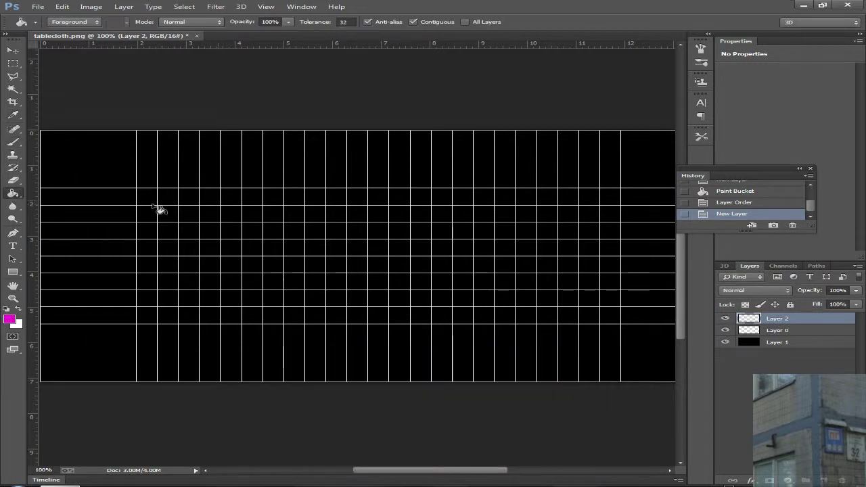
{"action": "left_click", "coordinate": [250, 220]}
{"action": "left_click_drag", "start_coordinate": [781, 320], "coordinate": [772, 336]}
Step: Select the UV wireframe layer and add another empty layer on top of it
{"action": "left_click", "coordinate": [783, 322]}
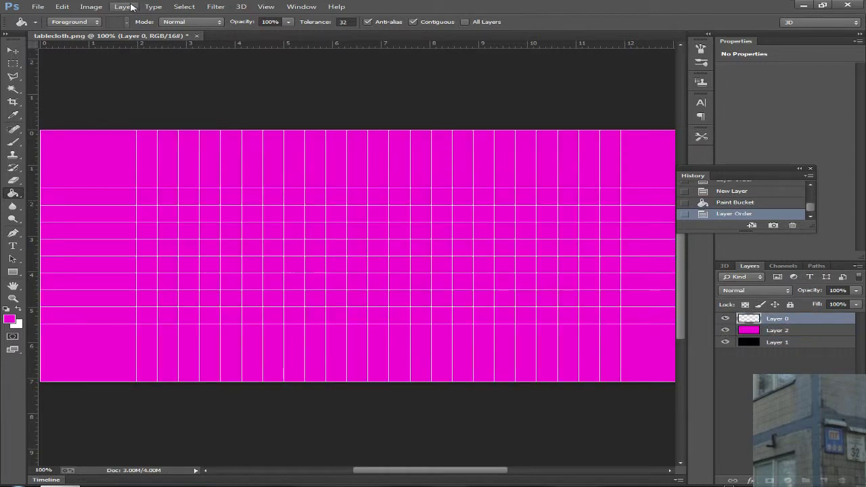
{"action": "left_click", "coordinate": [124, 6]}
{"action": "mouse_move", "coordinate": [291, 17]}
{"action": "left_click", "coordinate": [474, 19]}
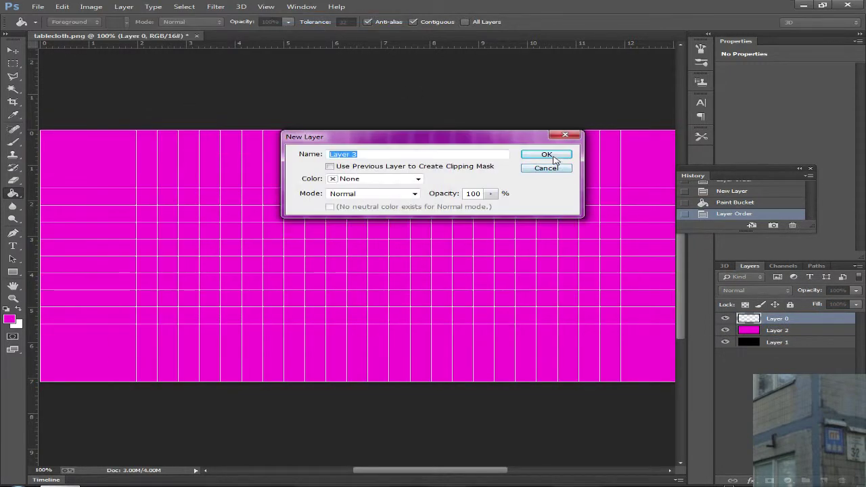
{"action": "left_click", "coordinate": [547, 155]}
Step: Set up the Brush tool with a bright green foreground colour of hue 107 and a 94 px brush size
{"action": "left_click", "coordinate": [12, 142]}
{"action": "left_click", "coordinate": [18, 309]}
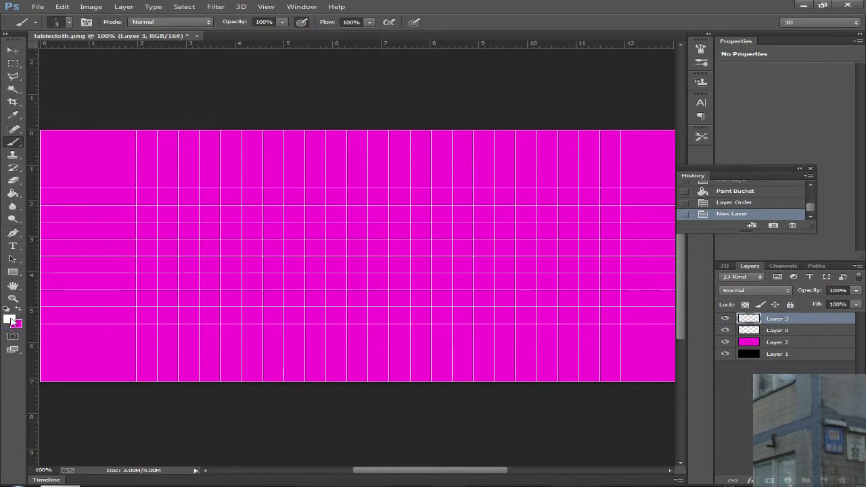
{"action": "left_click", "coordinate": [11, 321]}
{"action": "left_click", "coordinate": [439, 465]}
{"action": "left_click_drag", "start_coordinate": [416, 386], "coordinate": [485, 358]}
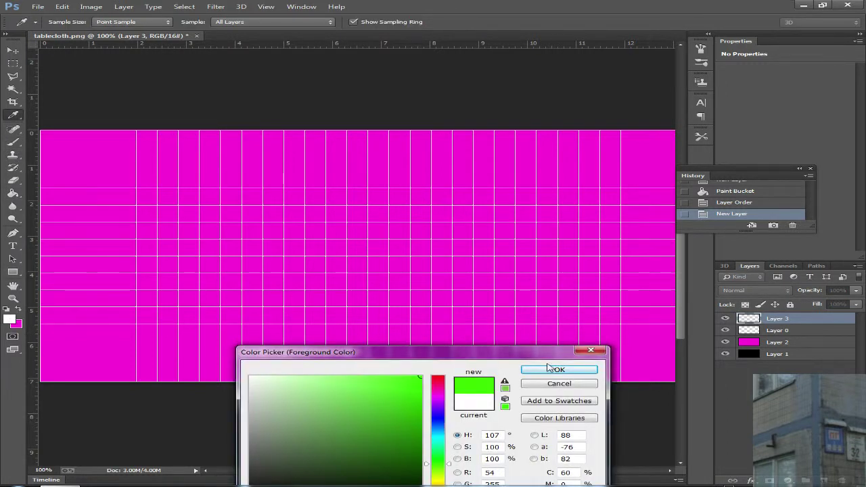
{"action": "left_click", "coordinate": [552, 370]}
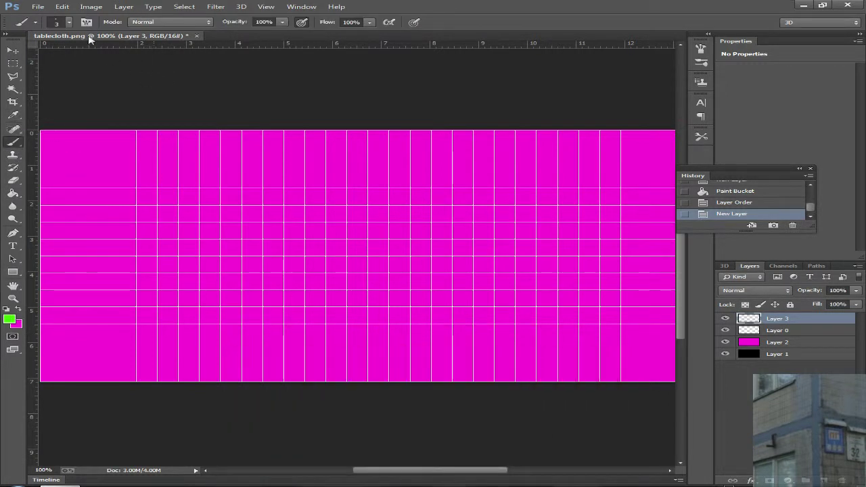
{"action": "left_click", "coordinate": [69, 22]}
{"action": "left_click_drag", "start_coordinate": [79, 57], "coordinate": [108, 57]}
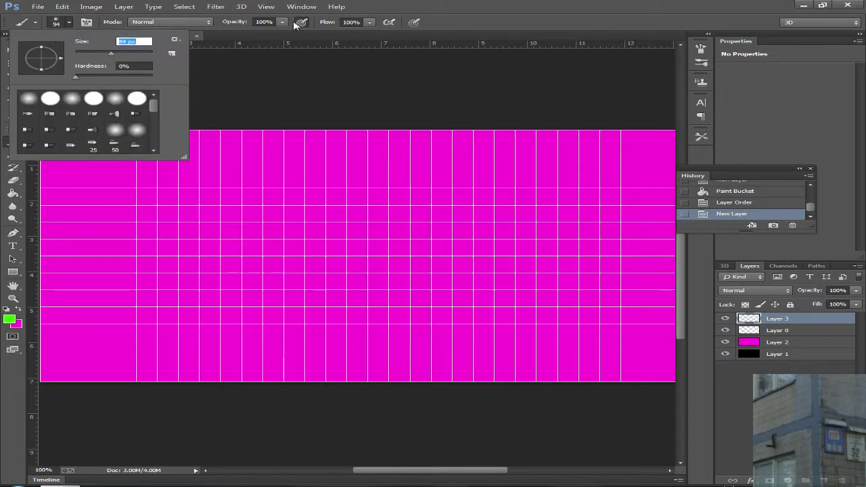
Step: Set the brush size to 50 px and paint a rough green rectangular outline around the central part of the tablecloth layout
{"action": "left_click", "coordinate": [377, 10]}
{"action": "left_click", "coordinate": [69, 22]}
{"action": "left_click_drag", "start_coordinate": [132, 54], "coordinate": [96, 54]}
{"action": "key", "text": "Return"}
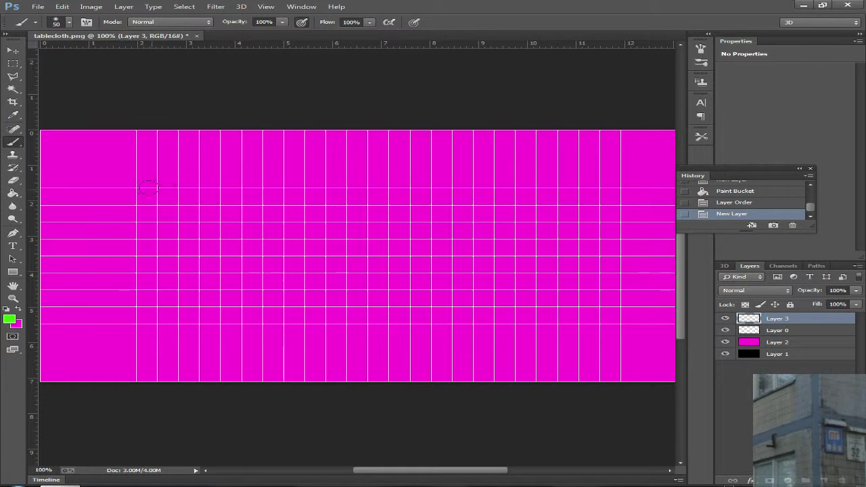
{"action": "mouse_move", "coordinate": [155, 202]}
{"action": "left_mouse_down"}
{"action": "mouse_move", "coordinate": [160, 294]}
{"action": "mouse_move", "coordinate": [261, 309]}
{"action": "mouse_move", "coordinate": [576, 311]}
{"action": "mouse_move", "coordinate": [596, 259]}
{"action": "mouse_move", "coordinate": [562, 207]}
{"action": "mouse_move", "coordinate": [203, 203]}
{"action": "left_mouse_up"}
Step: Change the foreground colour to blue with hue 241 and paint strokes along all four outer sides of the green outline
{"action": "left_click", "coordinate": [8, 319]}
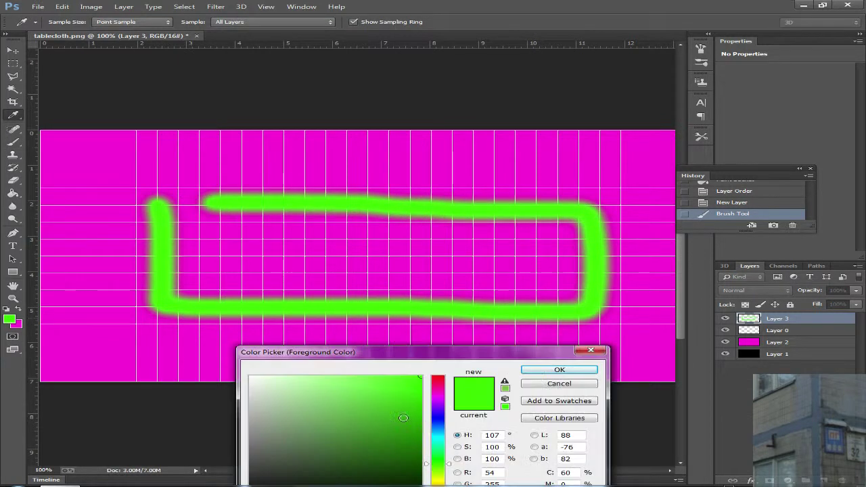
{"action": "left_click", "coordinate": [444, 432]}
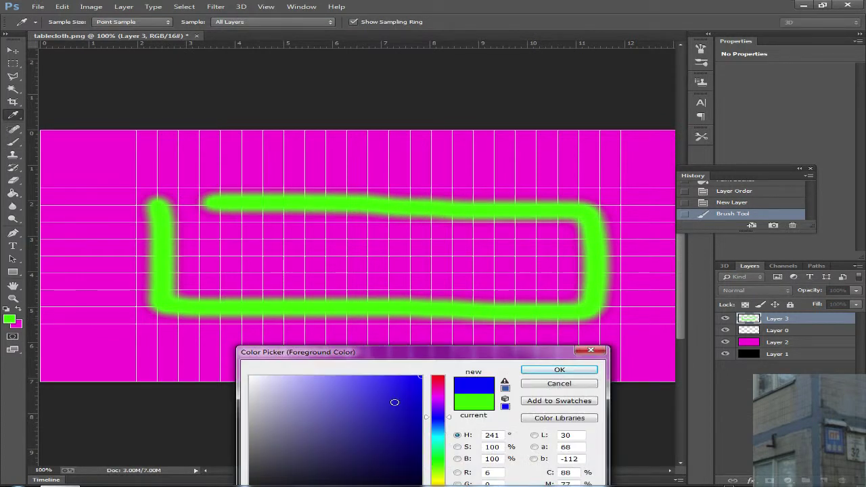
{"action": "left_click", "coordinate": [528, 370]}
{"action": "left_click_drag", "start_coordinate": [166, 156], "coordinate": [574, 160]}
{"action": "mouse_move", "coordinate": [103, 163]}
{"action": "left_mouse_down"}
{"action": "mouse_move", "coordinate": [82, 234]}
{"action": "mouse_move", "coordinate": [81, 353]}
{"action": "mouse_move", "coordinate": [562, 355]}
{"action": "left_mouse_up"}
{"action": "mouse_move", "coordinate": [637, 350]}
{"action": "left_mouse_down"}
{"action": "mouse_move", "coordinate": [644, 313]}
{"action": "mouse_move", "coordinate": [642, 172]}
{"action": "left_mouse_up"}
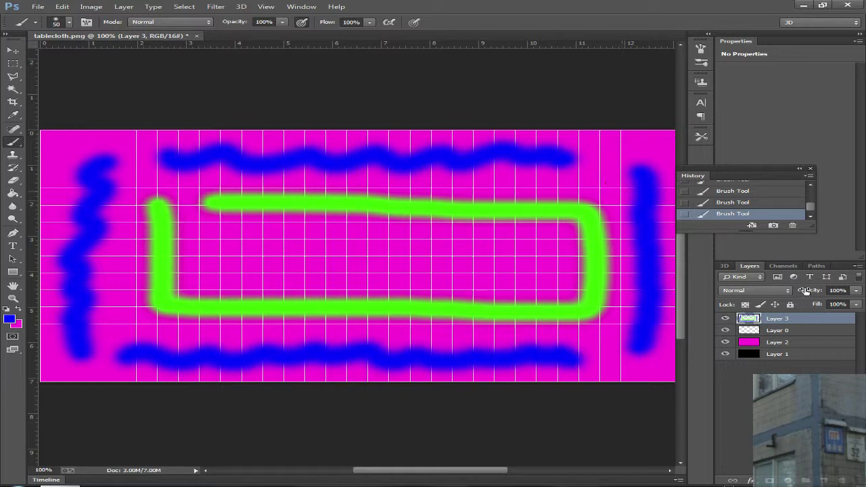
Step: Hide the UV wireframe layer and paint a wavy cyan stroke across the middle of the green outline
{"action": "left_click", "coordinate": [726, 330]}
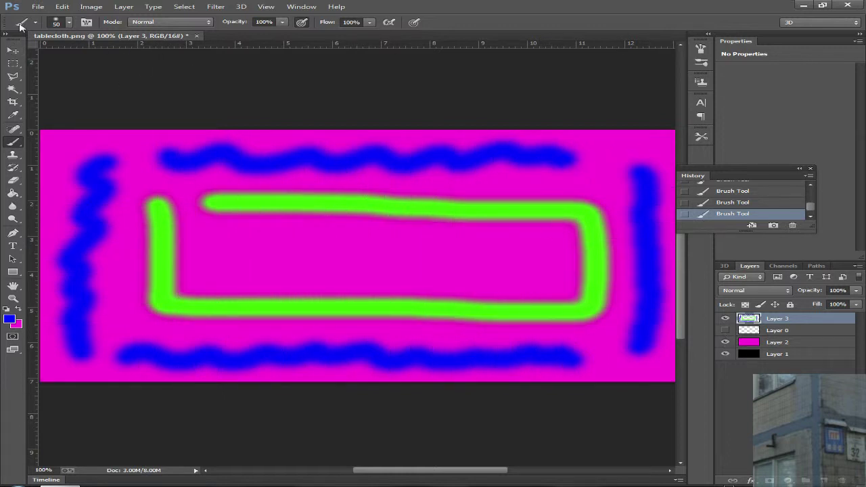
{"action": "left_click", "coordinate": [9, 319]}
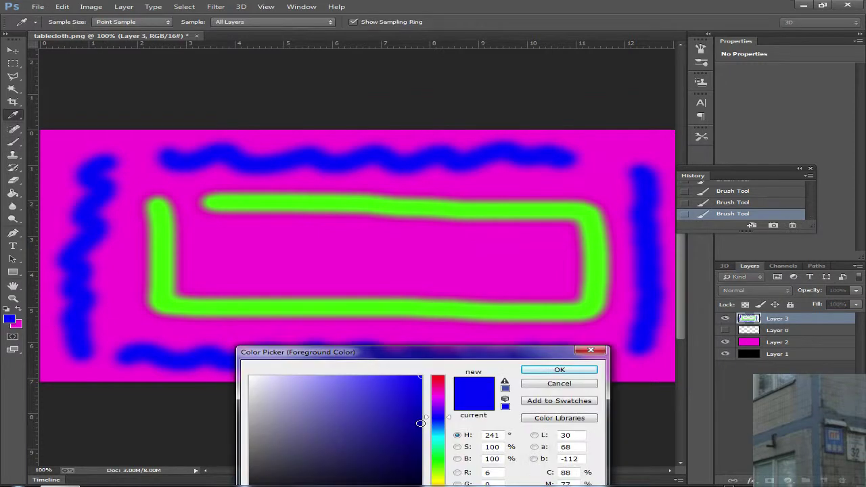
{"action": "left_click", "coordinate": [439, 442]}
{"action": "left_click", "coordinate": [560, 369]}
{"action": "mouse_move", "coordinate": [221, 257]}
{"action": "left_mouse_down"}
{"action": "mouse_move", "coordinate": [283, 266]}
{"action": "mouse_move", "coordinate": [525, 256]}
{"action": "left_mouse_up"}
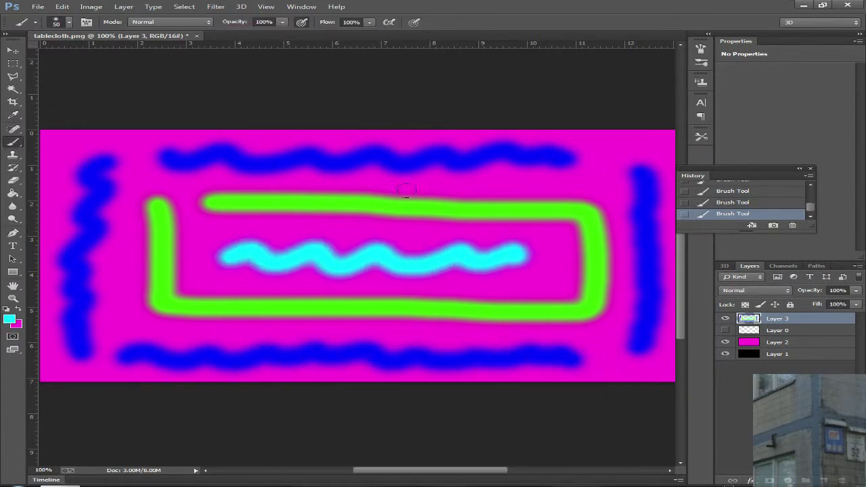
Step: Save the painted texture to the Desktop as a JPEG with maximum quality 12
{"action": "left_click", "coordinate": [35, 6]}
{"action": "left_click", "coordinate": [58, 126]}
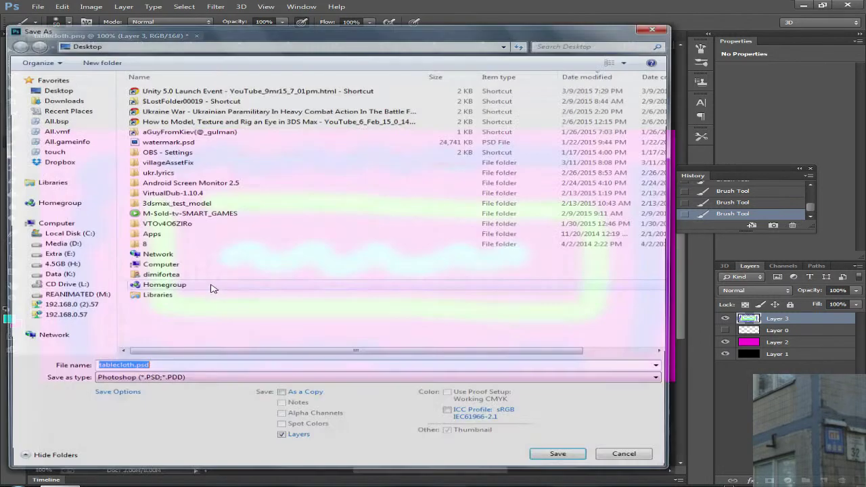
{"action": "left_click", "coordinate": [105, 380]}
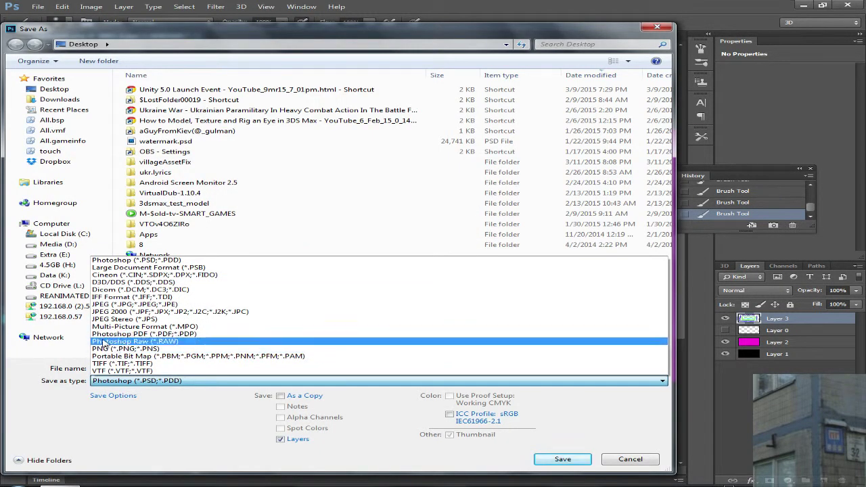
{"action": "left_click", "coordinate": [110, 305]}
{"action": "left_click", "coordinate": [166, 369]}
{"action": "left_click", "coordinate": [579, 461]}
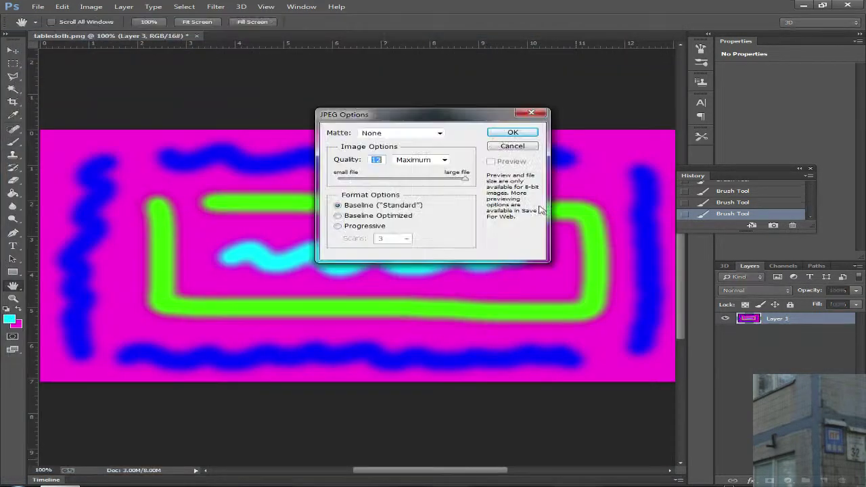
{"action": "left_click", "coordinate": [514, 112]}
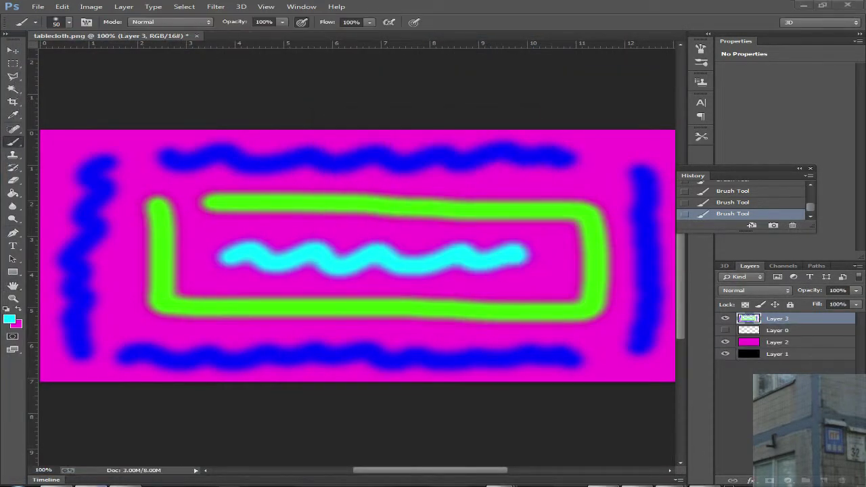
Step: Switch to 3ds Max, close the UV editor, enlarge the perspective viewport and leave the vertex level of Unwrap UVW
{"action": "left_click", "coordinate": [126, 485]}
{"action": "left_click", "coordinate": [775, 122]}
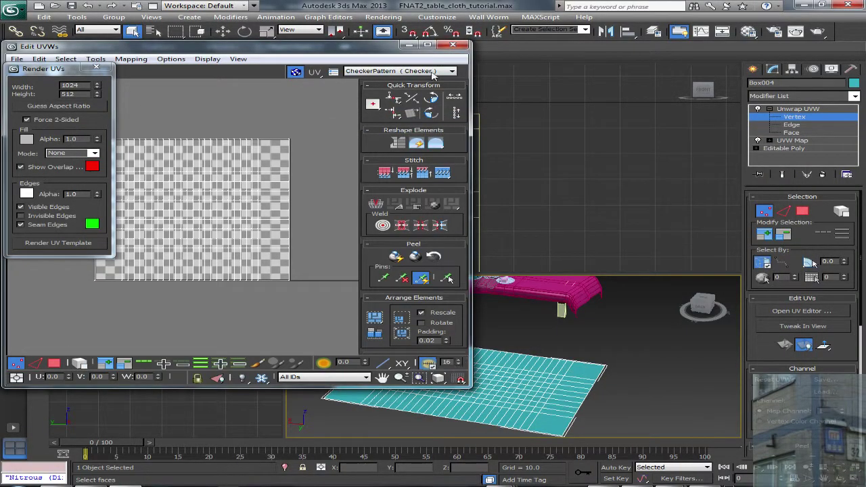
{"action": "left_click", "coordinate": [453, 44]}
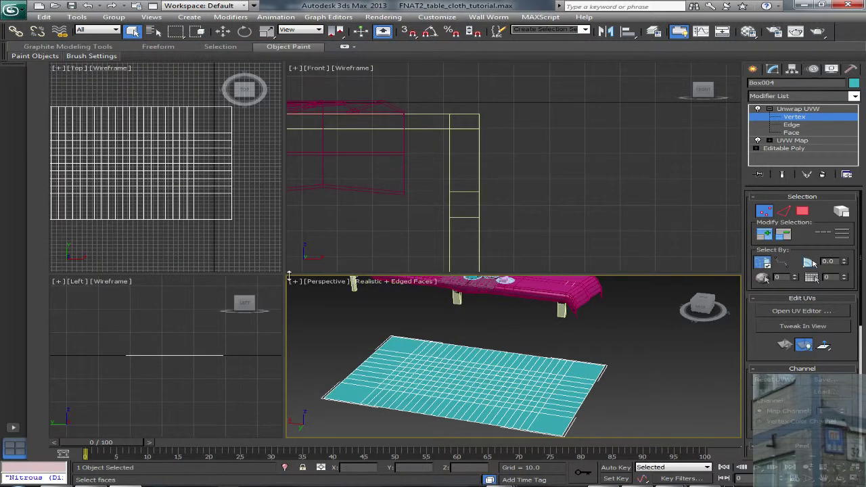
{"action": "left_click_drag", "start_coordinate": [285, 275], "coordinate": [196, 176]}
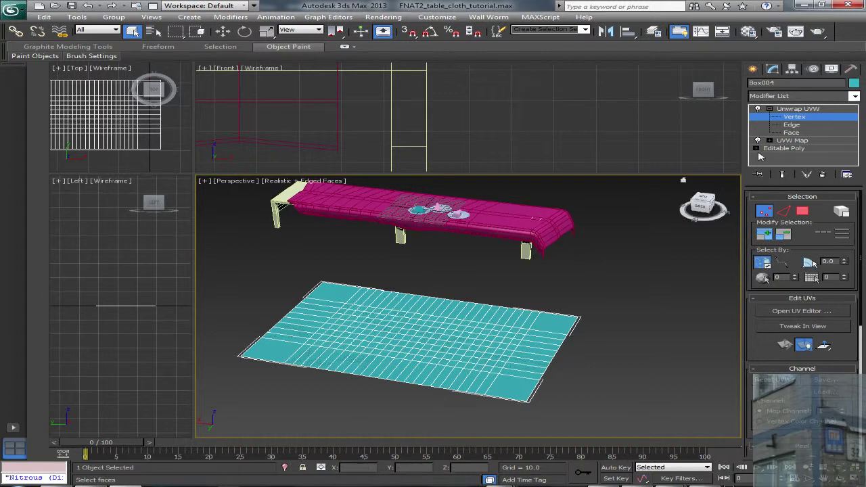
{"action": "left_click", "coordinate": [793, 118]}
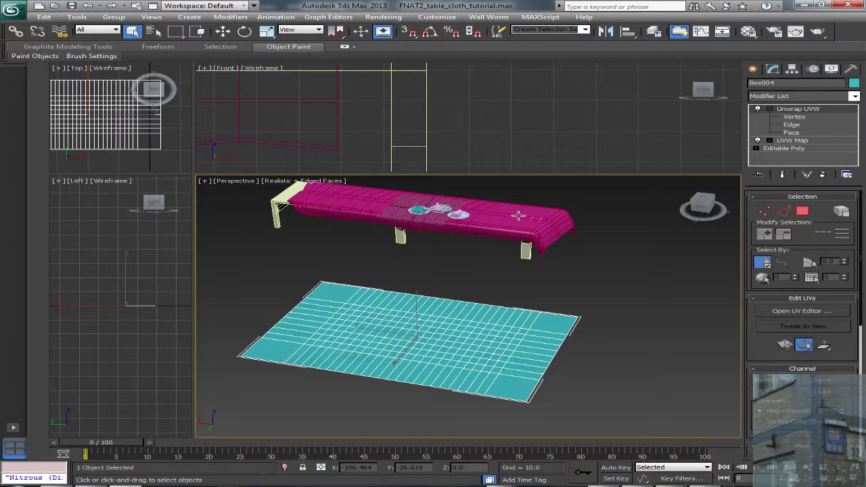
{"action": "left_click", "coordinate": [518, 215]}
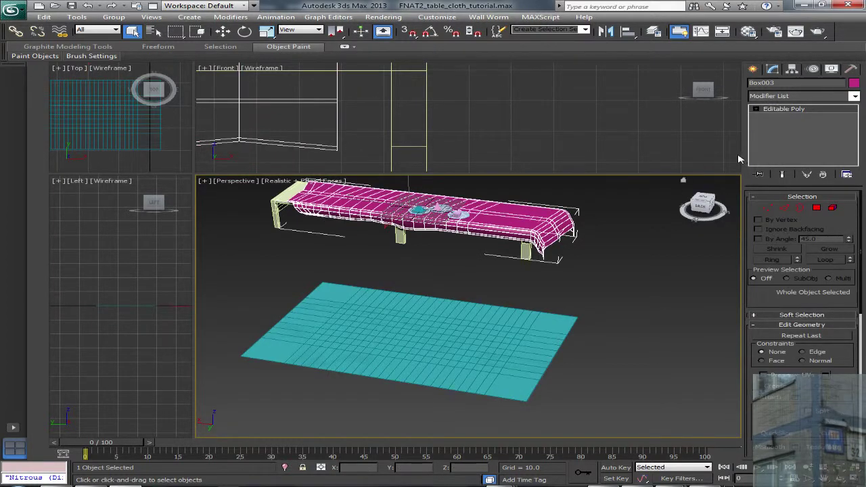
{"action": "left_click", "coordinate": [460, 331]}
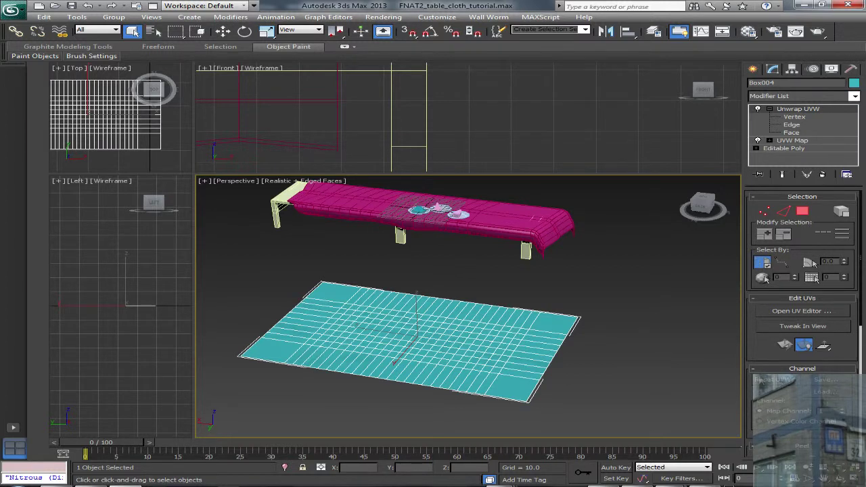
{"action": "left_click", "coordinate": [816, 380]}
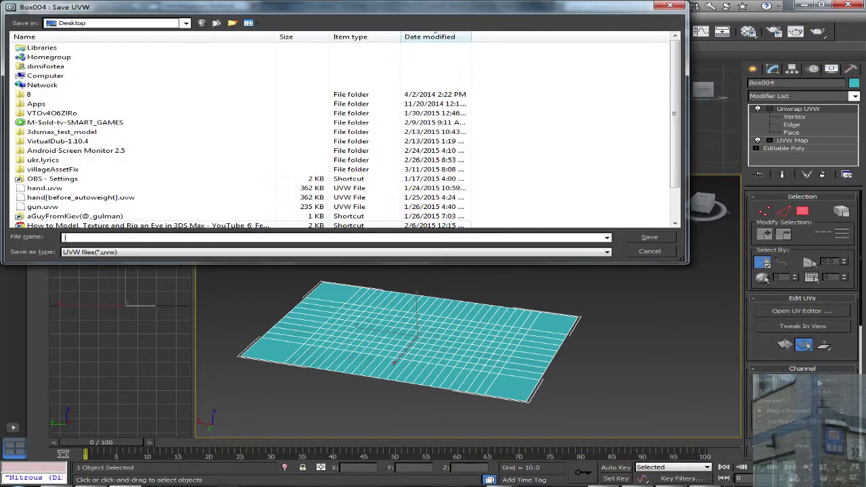
{"action": "left_click", "coordinate": [650, 252]}
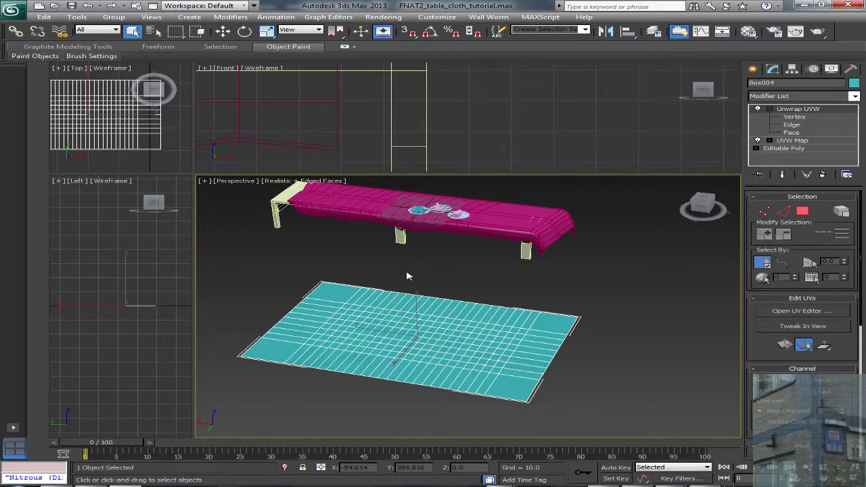
Step: Save the flat mesh's UVW coordinates to the Desktop as tablecoth.uv
{"action": "left_click", "coordinate": [819, 381]}
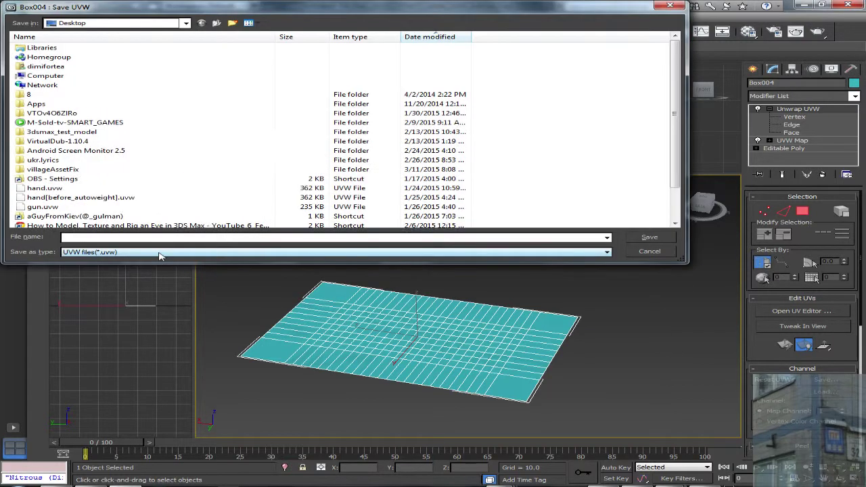
{"action": "type", "text": "tablecol"}
{"action": "type", "text": "h.uv"}
{"action": "key", "text": "Return"}
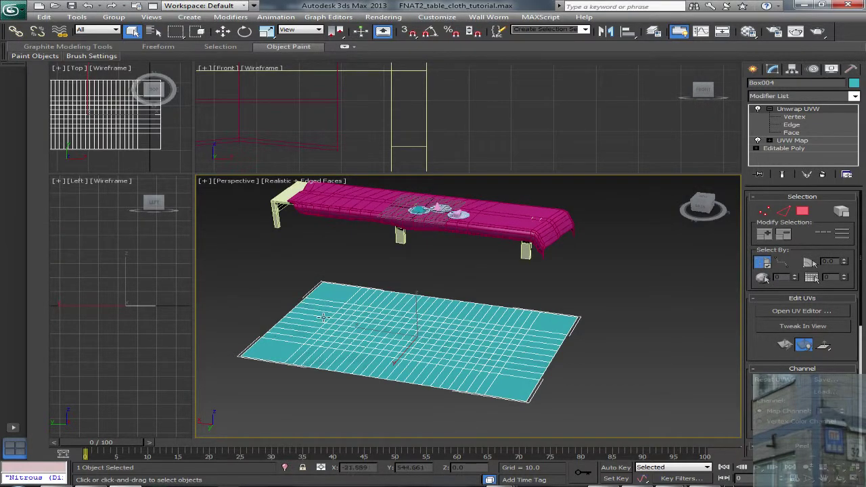
Step: Add a UVW Map modifier and an Unwrap UVW modifier to the magenta tablecloth draped over the table
{"action": "left_click", "coordinate": [485, 212]}
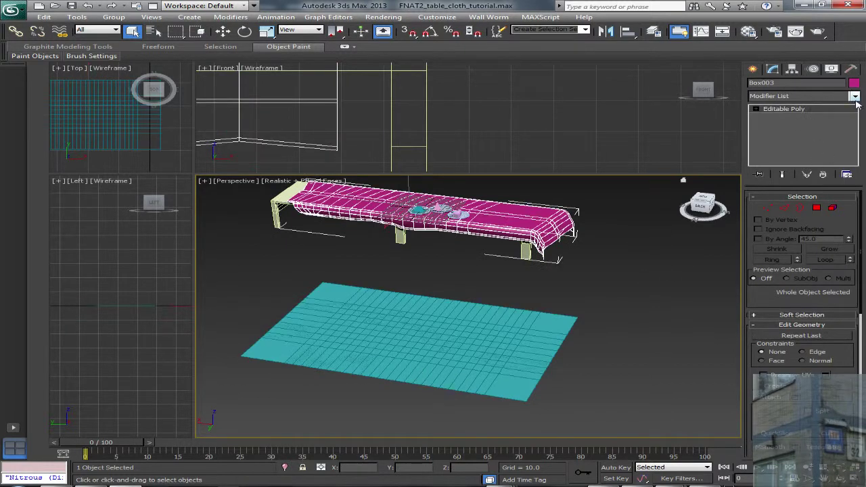
{"action": "left_click", "coordinate": [855, 97]}
{"action": "left_click_drag", "start_coordinate": [858, 113], "coordinate": [858, 321]}
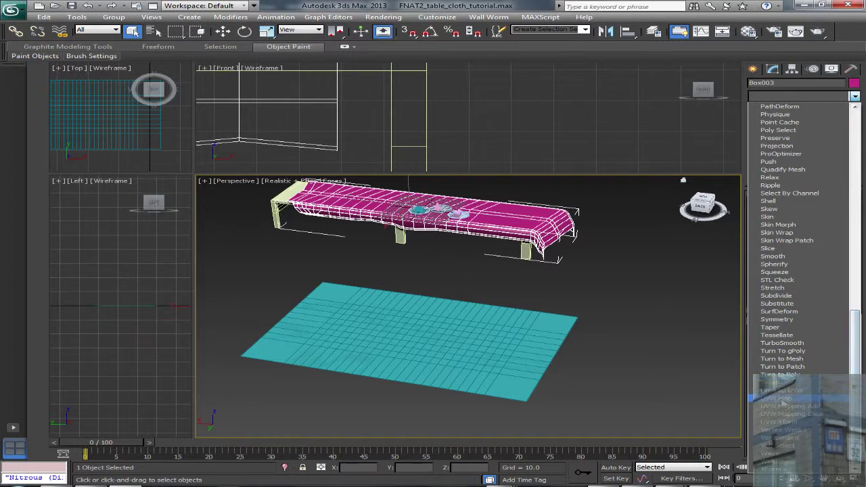
{"action": "left_click", "coordinate": [783, 402]}
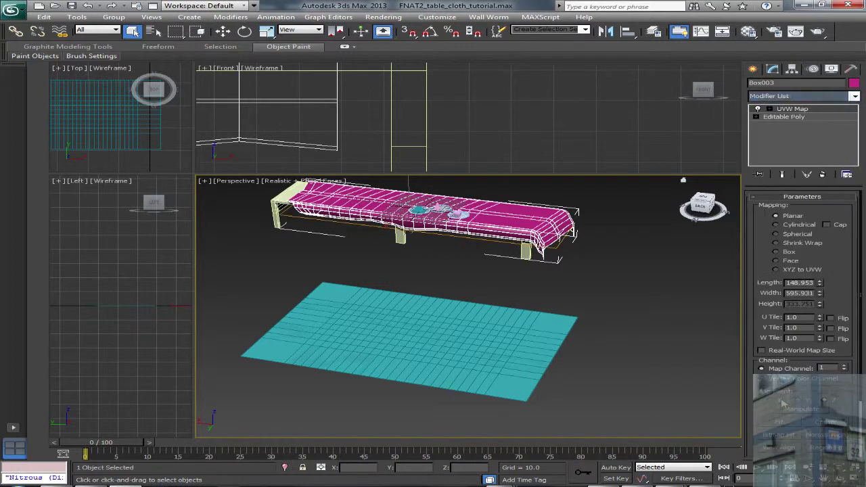
{"action": "left_click", "coordinate": [854, 96]}
{"action": "left_click_drag", "start_coordinate": [856, 138], "coordinate": [859, 366]}
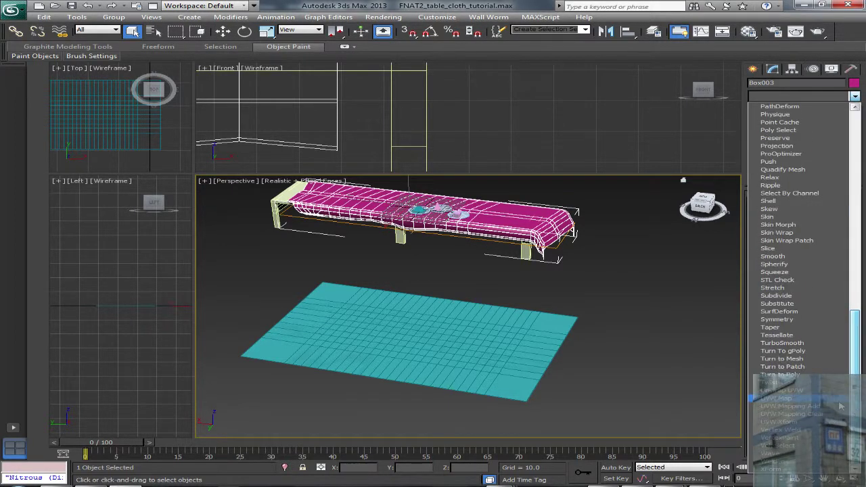
{"action": "left_click", "coordinate": [785, 391]}
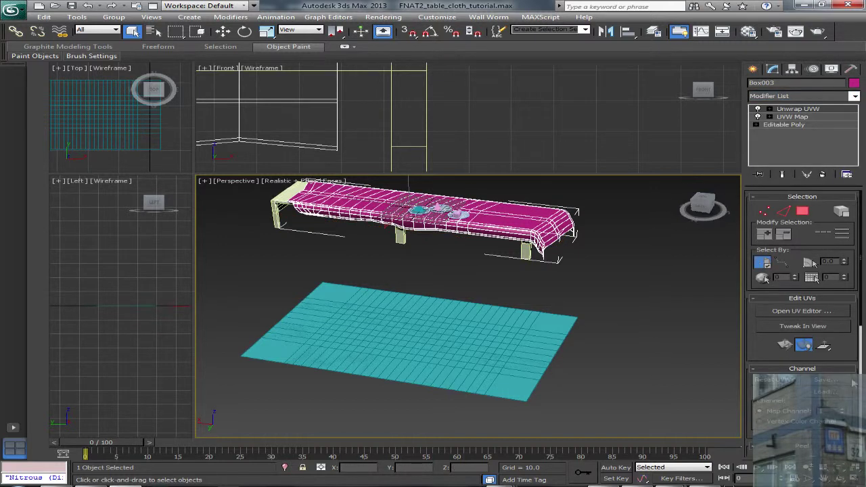
Step: Load the saved tablecoth.uv.uvw coordinates from the Desktop into the draped tablecloth's Unwrap UVW modifier
{"action": "left_click", "coordinate": [824, 392]}
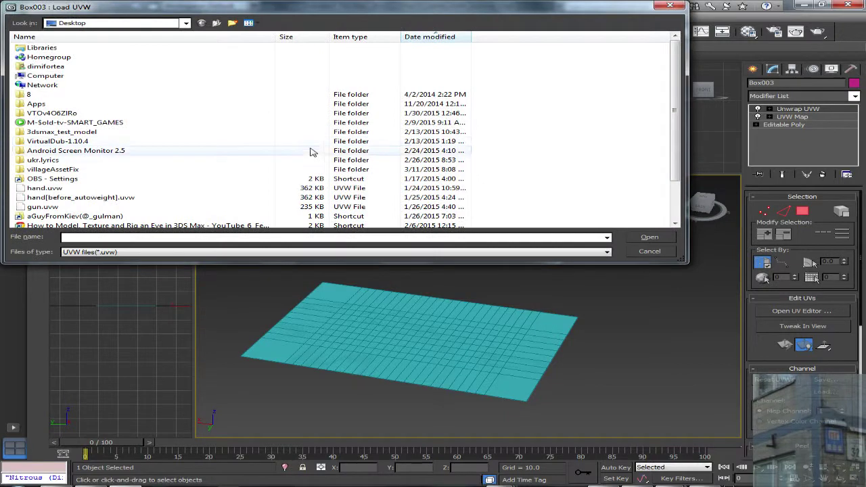
{"action": "left_click", "coordinate": [430, 36]}
{"action": "left_click", "coordinate": [60, 47]}
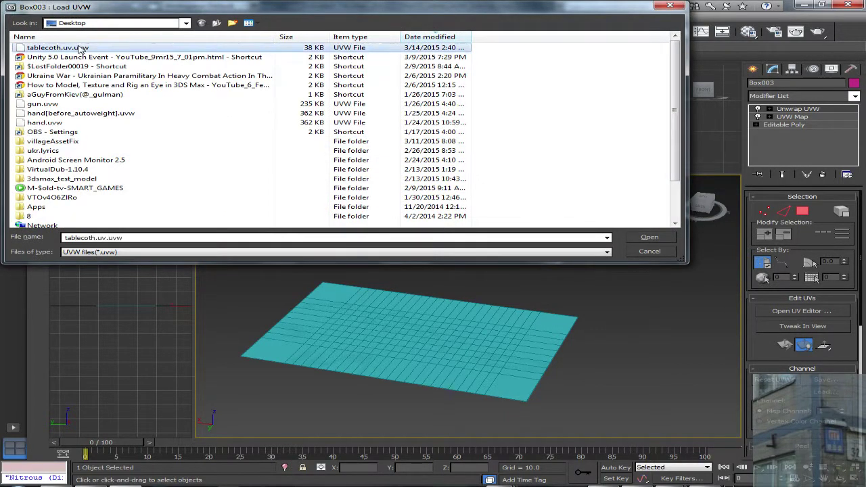
{"action": "left_click", "coordinate": [647, 237]}
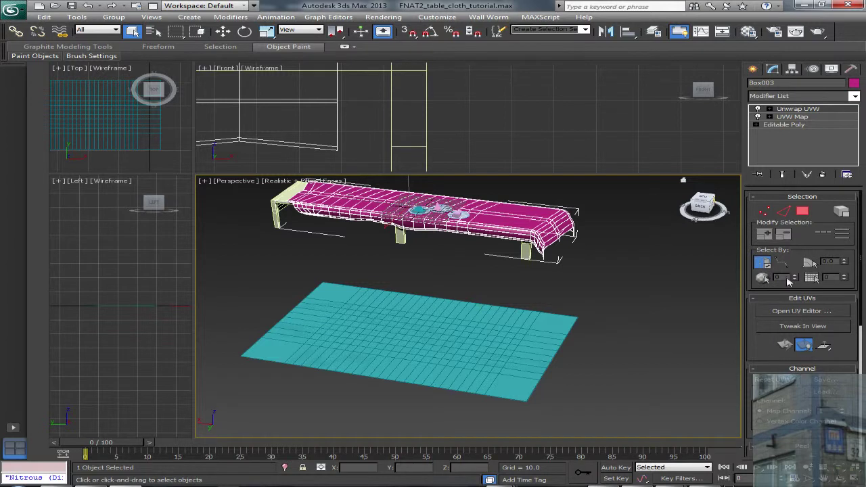
Step: Open the diffuse colour bitmap settings of the 02 - Default material in the Material Editor
{"action": "left_click", "coordinate": [748, 31]}
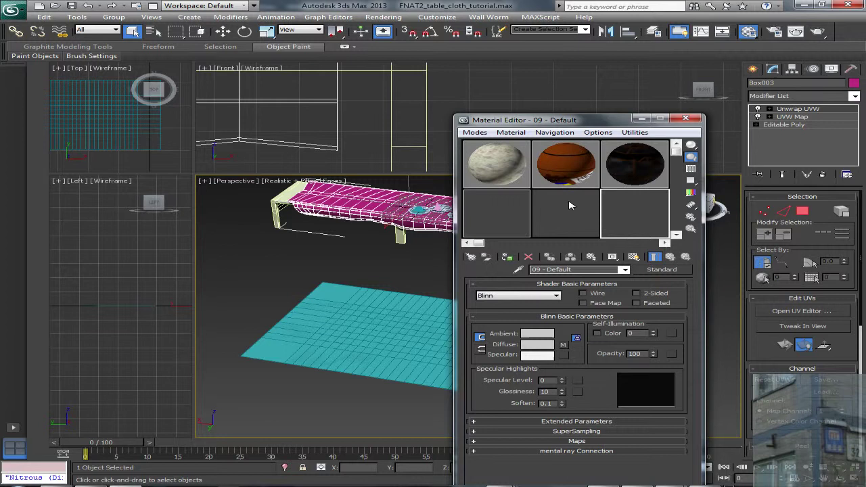
{"action": "mouse_move", "coordinate": [674, 156]}
{"action": "left_mouse_down"}
{"action": "mouse_move", "coordinate": [683, 234]}
{"action": "mouse_move", "coordinate": [677, 149]}
{"action": "left_mouse_up"}
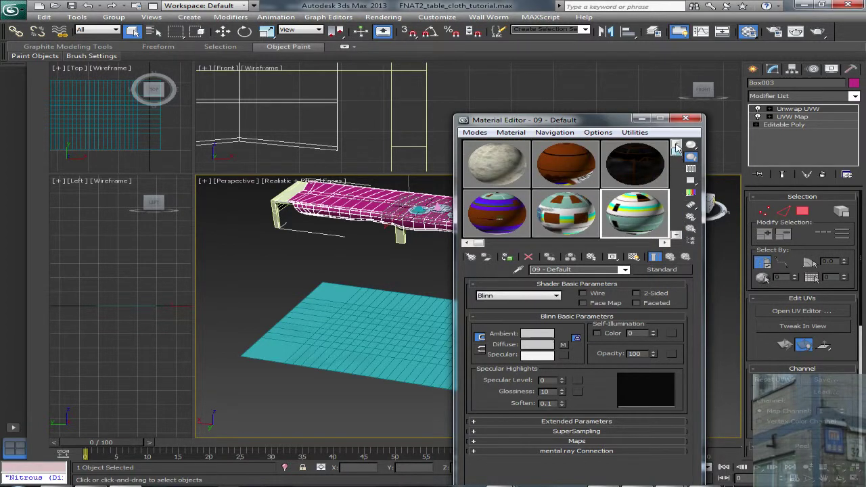
{"action": "left_click", "coordinate": [501, 166]}
{"action": "left_click", "coordinate": [576, 175]}
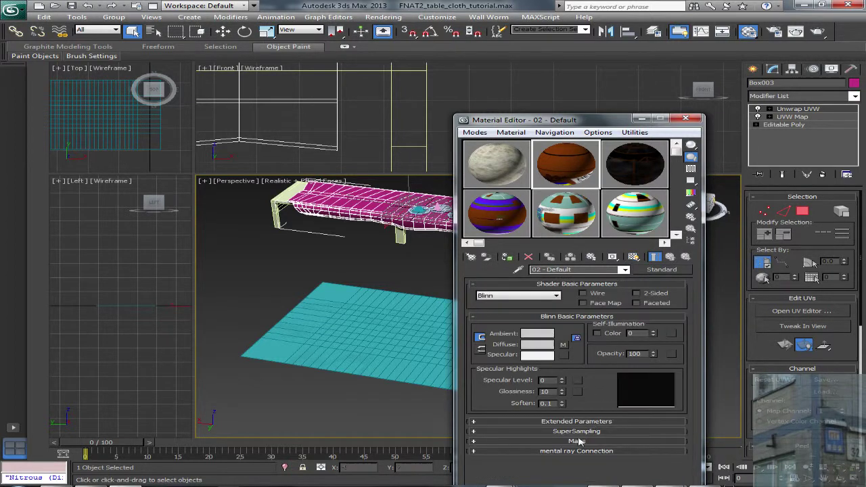
{"action": "left_click", "coordinate": [577, 441]}
{"action": "scroll", "coordinate": [611, 319], "scroll_direction": "down", "scroll_amount": 1}
{"action": "left_click", "coordinate": [608, 315]}
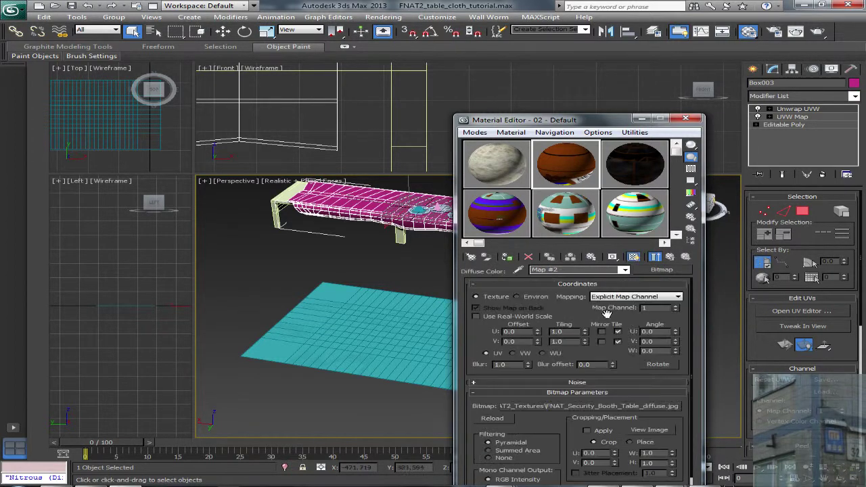
Step: Load tablecloth.jpg from the Desktop as the diffuse colour bitmap of the 02 - Default material
{"action": "left_click", "coordinate": [600, 408]}
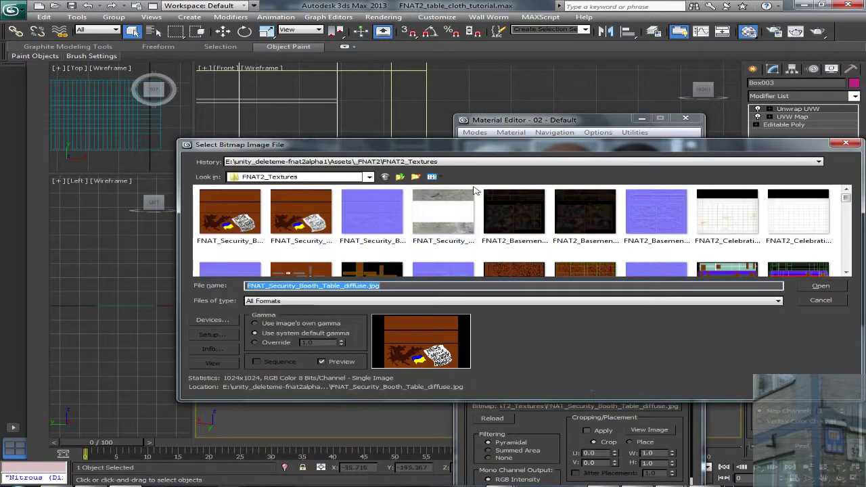
{"action": "left_click", "coordinate": [400, 177]}
{"action": "left_click", "coordinate": [400, 176]}
{"action": "left_click", "coordinate": [400, 177]}
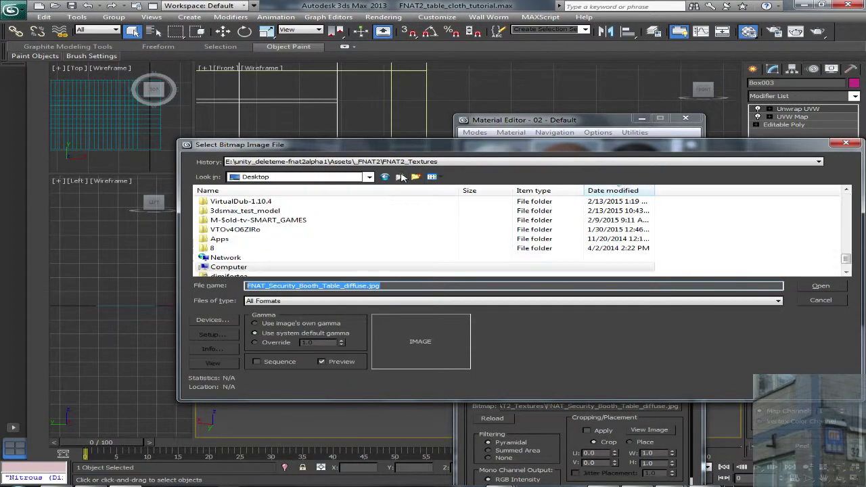
{"action": "left_click", "coordinate": [606, 192]}
{"action": "left_click", "coordinate": [601, 193]}
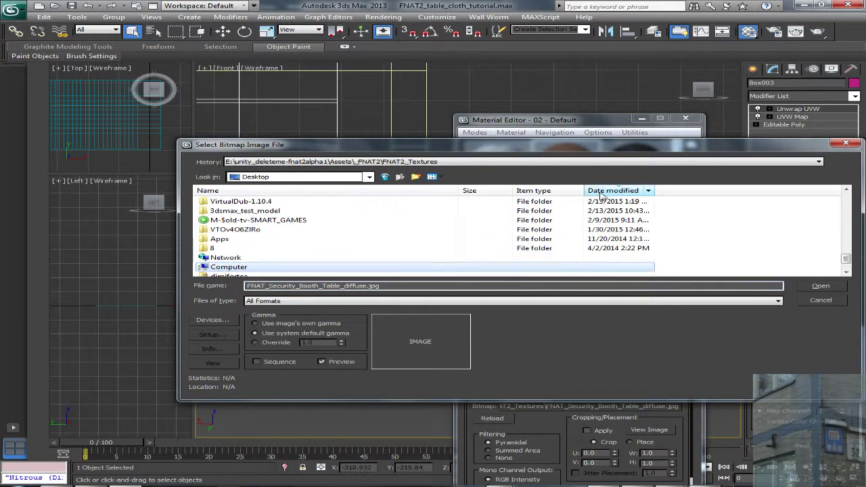
{"action": "left_click_drag", "start_coordinate": [846, 258], "coordinate": [857, 195]}
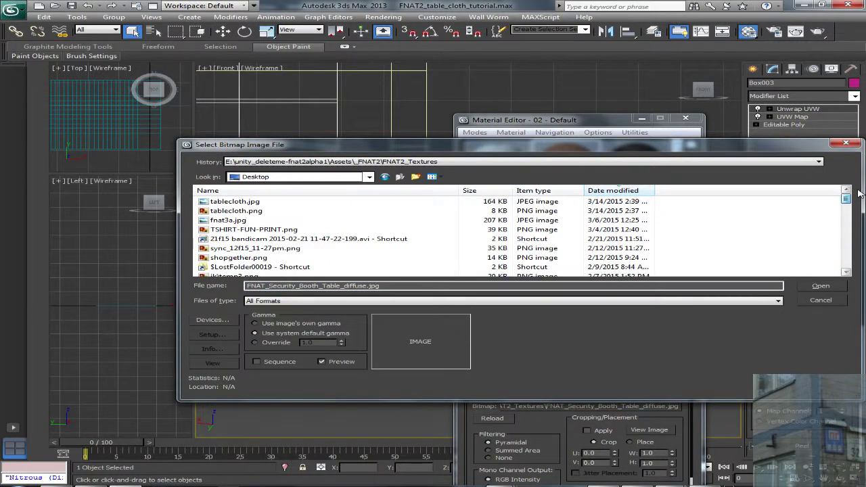
{"action": "left_click", "coordinate": [233, 201]}
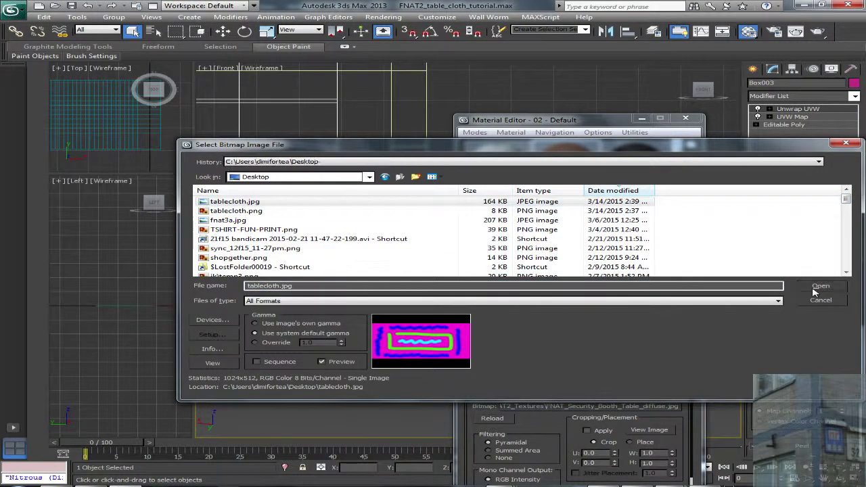
{"action": "left_click", "coordinate": [819, 287]}
Step: Assign the 02 - Default material to the draped tablecloth and close the Material Editor
{"action": "left_click", "coordinate": [514, 258]}
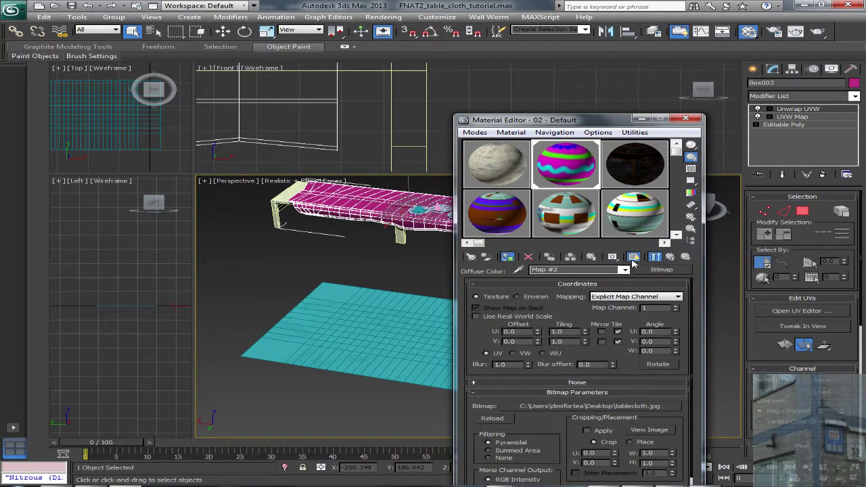
{"action": "left_click", "coordinate": [689, 119]}
{"action": "middle_click_drag", "start_coordinate": [456, 176], "coordinate": [459, 233]}
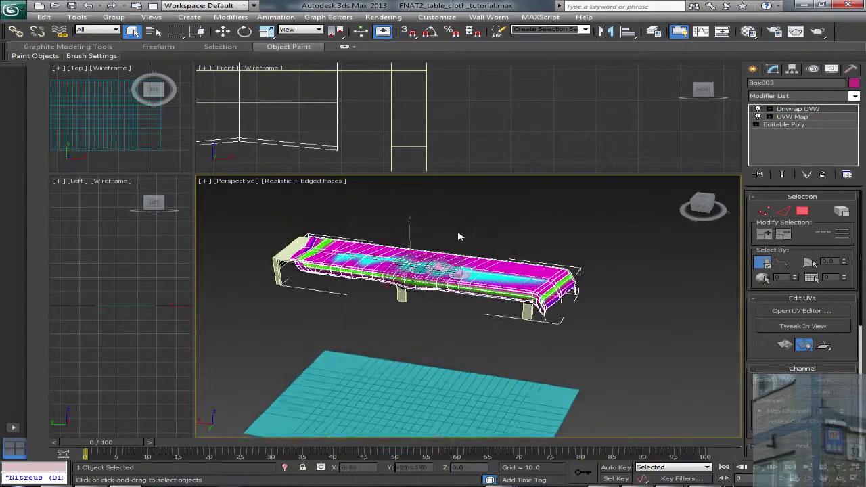
{"action": "middle_click_drag", "start_coordinate": [385, 255], "coordinate": [637, 250], "text": "alt"}
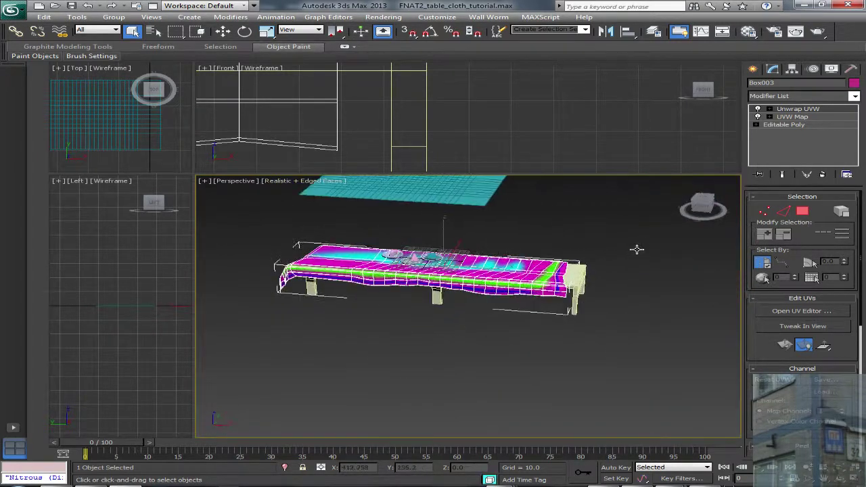
{"action": "middle_click_drag", "start_coordinate": [365, 281], "coordinate": [401, 231], "text": "alt"}
Step: Enlarge the Perspective viewport and turn off its Edged Faces display
{"action": "left_click_drag", "start_coordinate": [194, 174], "coordinate": [124, 103]}
{"action": "middle_click_drag", "start_coordinate": [326, 202], "coordinate": [429, 259]}
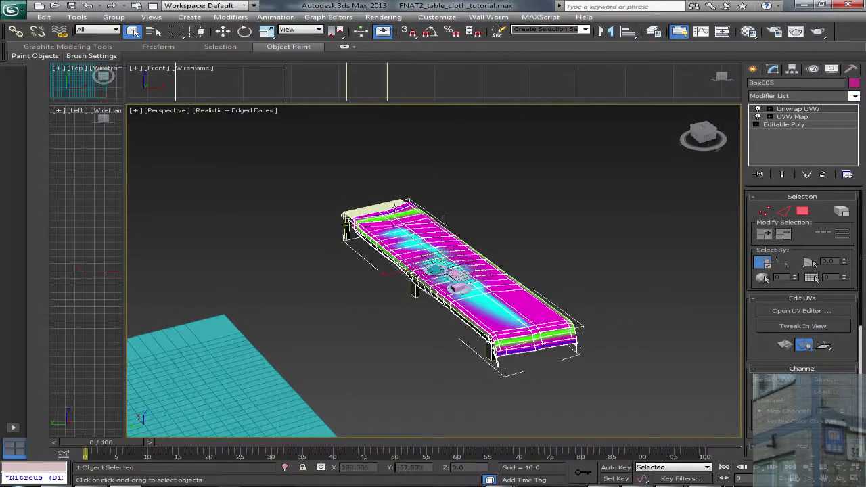
{"action": "left_click", "coordinate": [232, 110]}
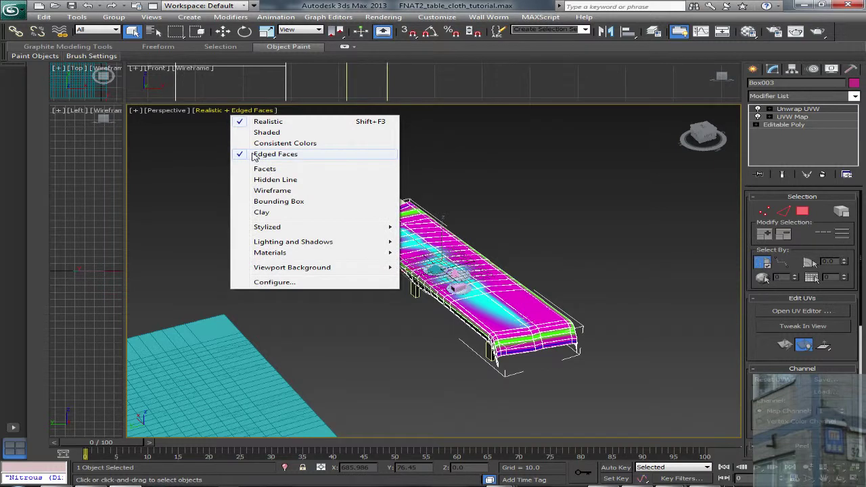
{"action": "left_click", "coordinate": [257, 150]}
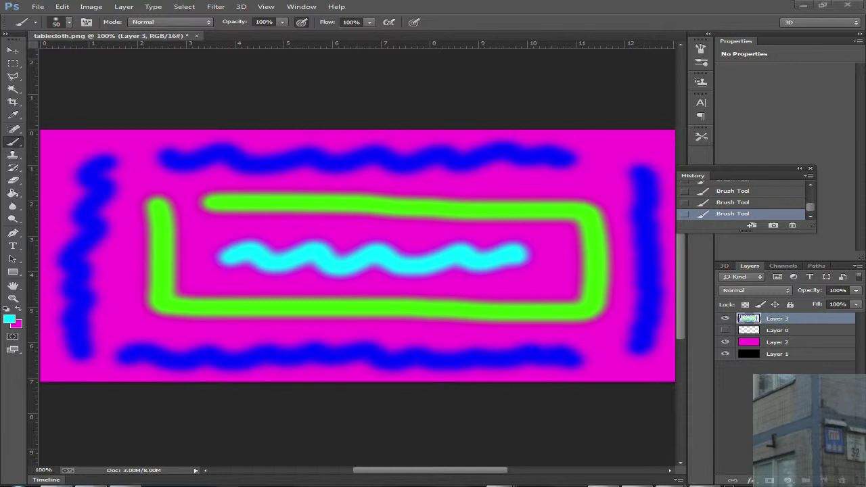
Step: Examine the texture on the draped tablecloth's top and hanging edges in 3ds Max and compare it with the painted image in Photoshop
{"action": "left_click", "coordinate": [160, 485]}
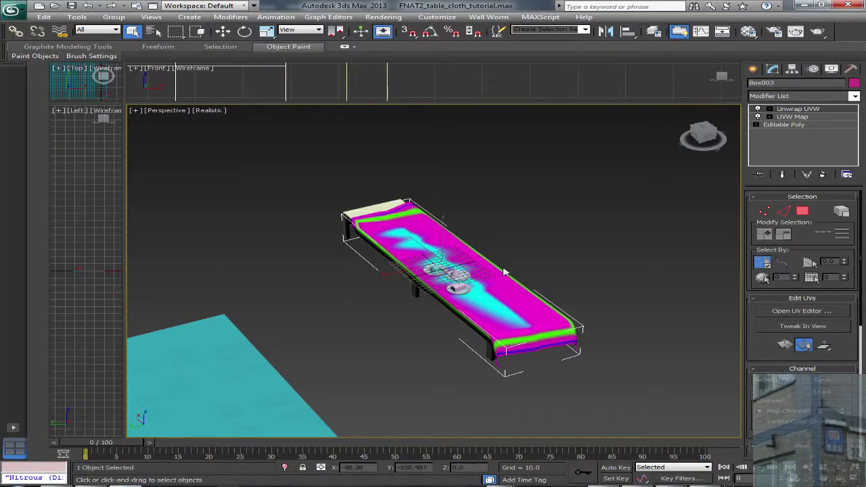
{"action": "middle_click_drag", "start_coordinate": [466, 256], "coordinate": [442, 292], "text": "alt"}
{"action": "scroll", "coordinate": [443, 292], "scroll_direction": "up", "scroll_amount": 5}
{"action": "middle_click_drag", "start_coordinate": [374, 309], "coordinate": [241, 301]}
{"action": "middle_click_drag", "start_coordinate": [162, 320], "coordinate": [182, 313]}
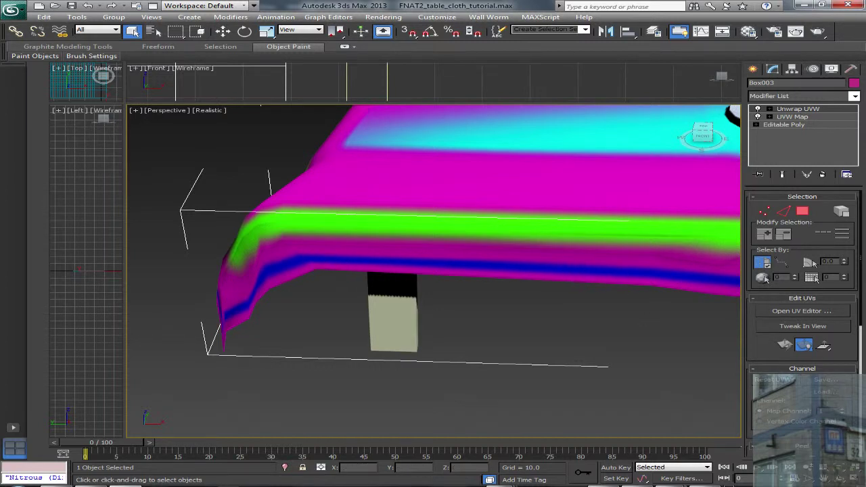
{"action": "key", "text": "alt+Tab"}
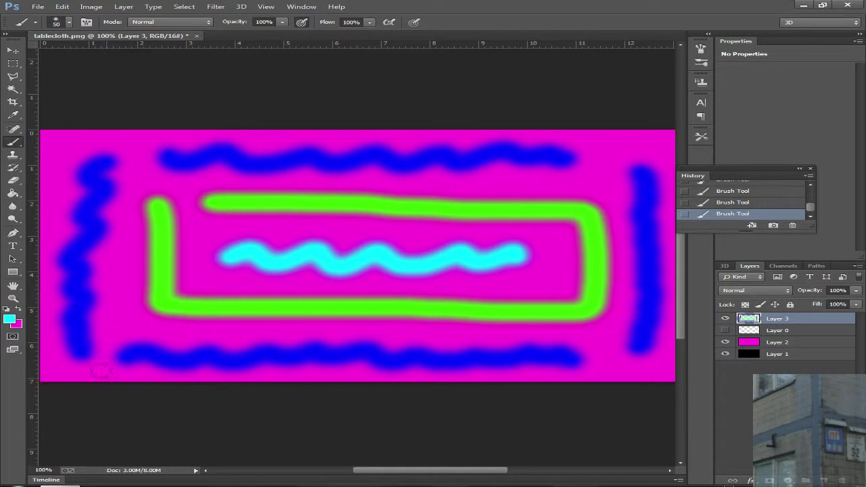
{"action": "left_click", "coordinate": [803, 5]}
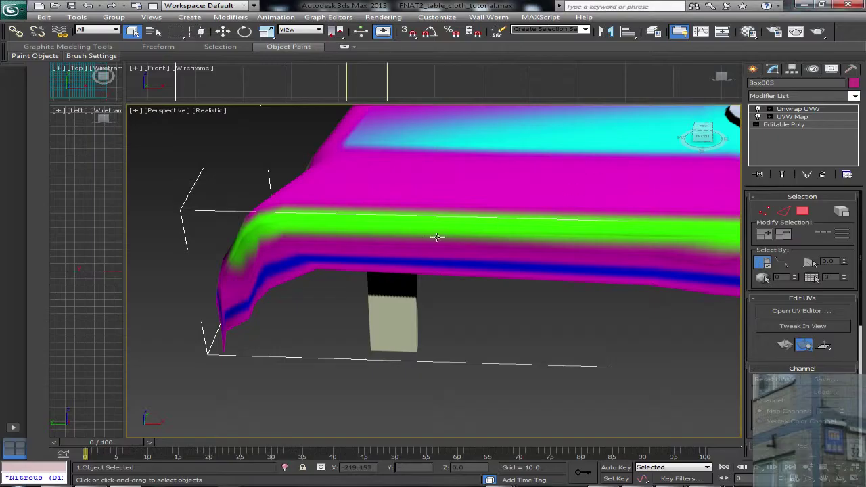
{"action": "scroll", "coordinate": [318, 262], "scroll_direction": "up", "scroll_amount": 3}
{"action": "middle_click_drag", "start_coordinate": [333, 263], "coordinate": [369, 265], "text": "alt"}
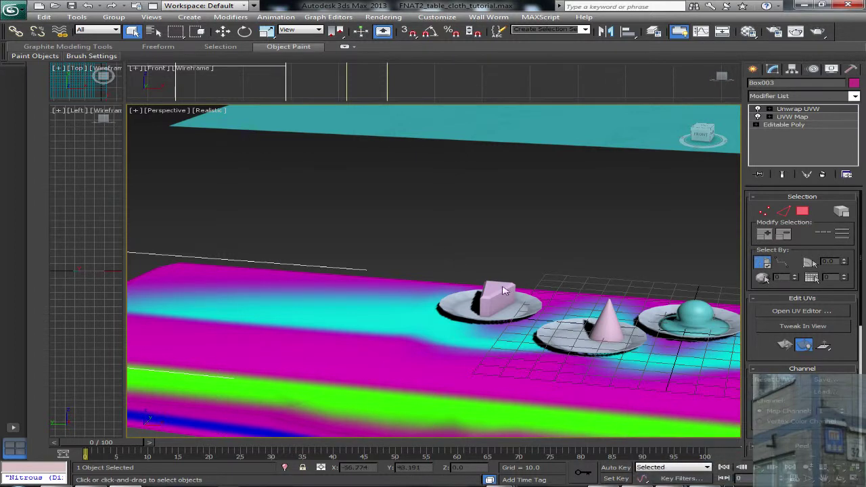
{"action": "key", "text": "alt+Tab"}
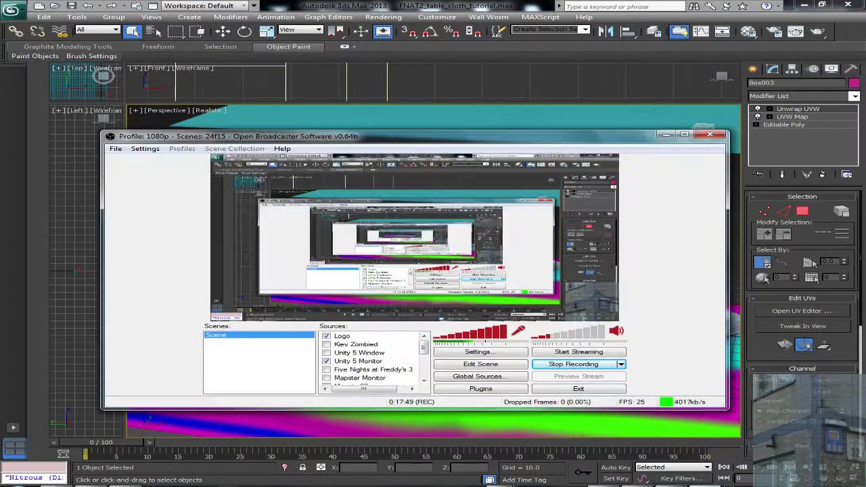